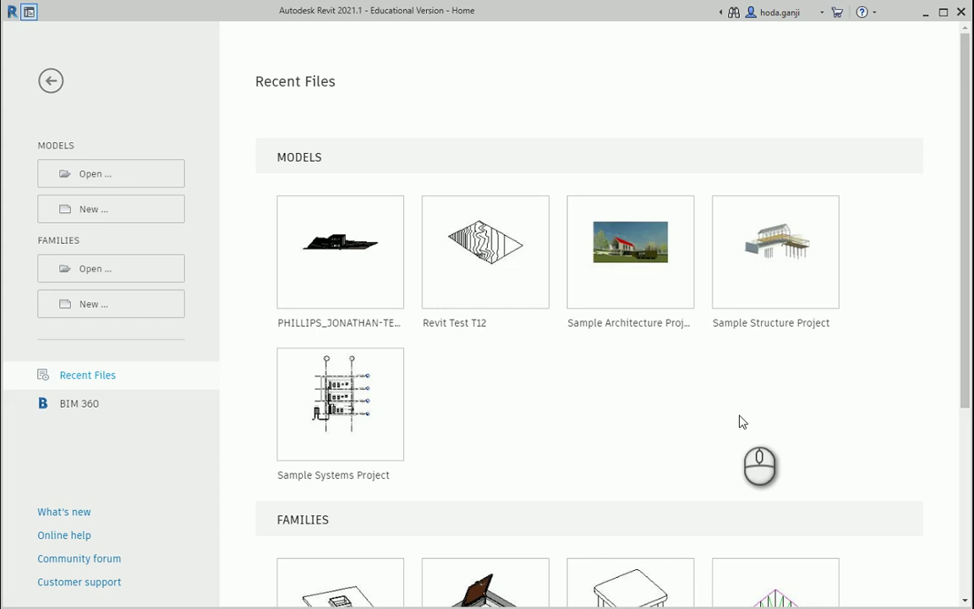
# Create a new project from the Metric-Architectural Template.
pyautogui.click(102, 209)
pyautogui.click(505, 283)
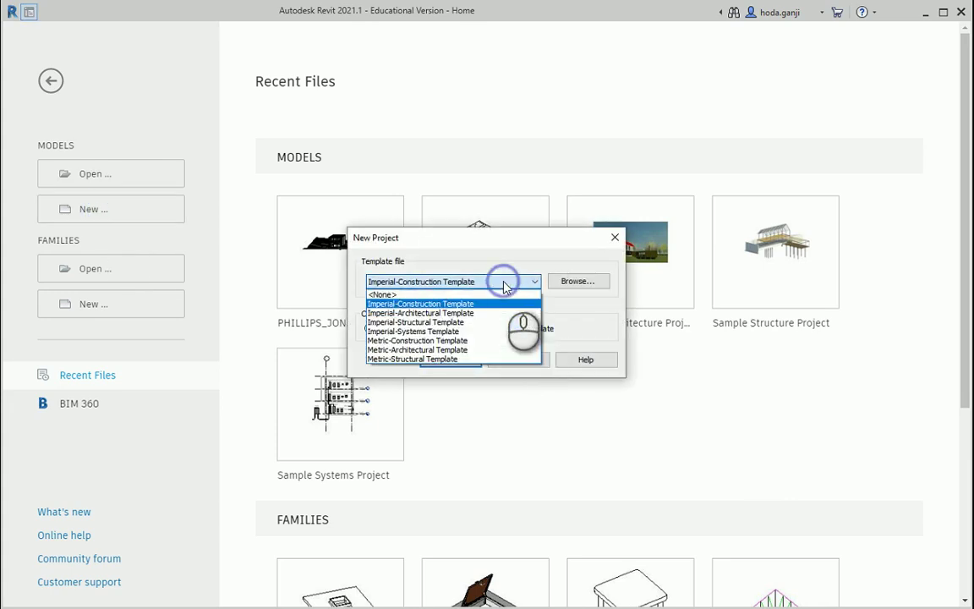
pyautogui.click(497, 348)
pyautogui.click(451, 360)
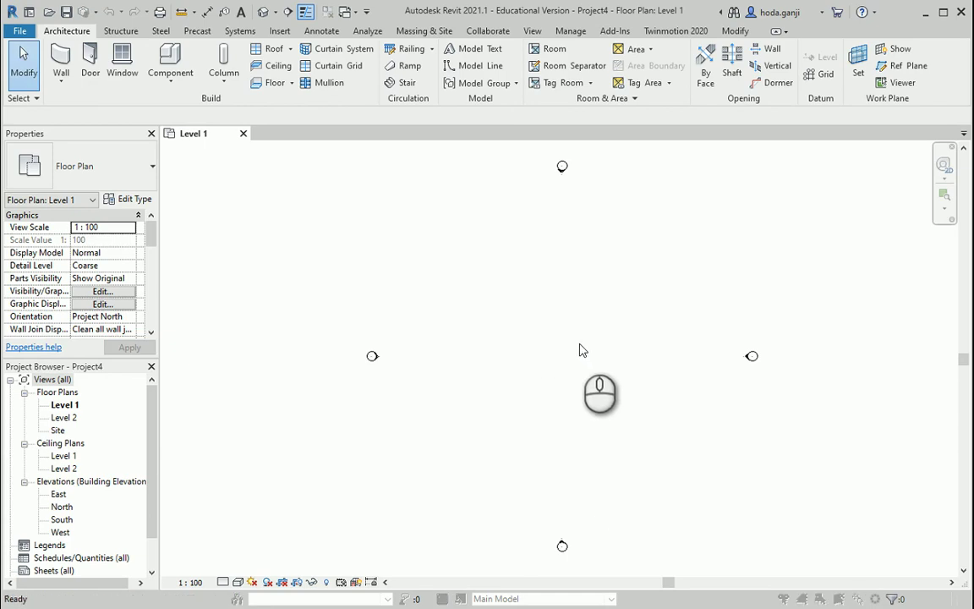
# Check the length format in the project units and accept it as millimeters with 0 decimal places.
pyautogui.press('u')
pyautogui.press('n')
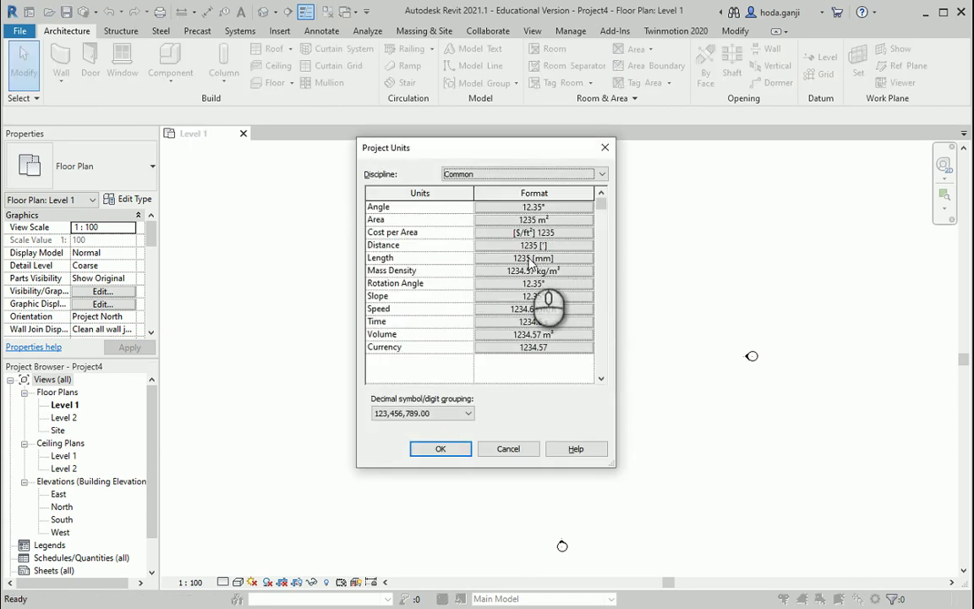
pyautogui.click(533, 258)
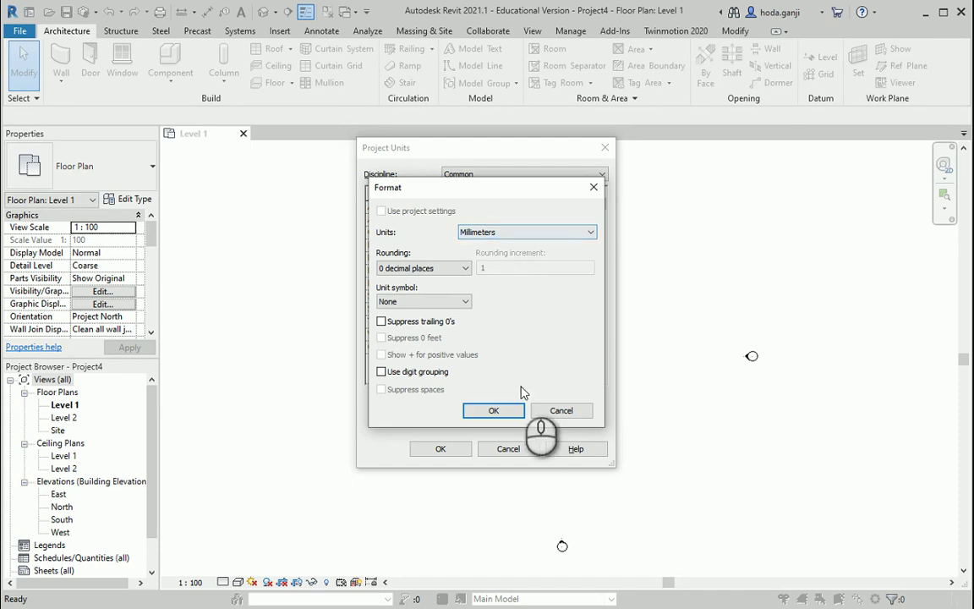
pyautogui.click(515, 412)
pyautogui.click(450, 448)
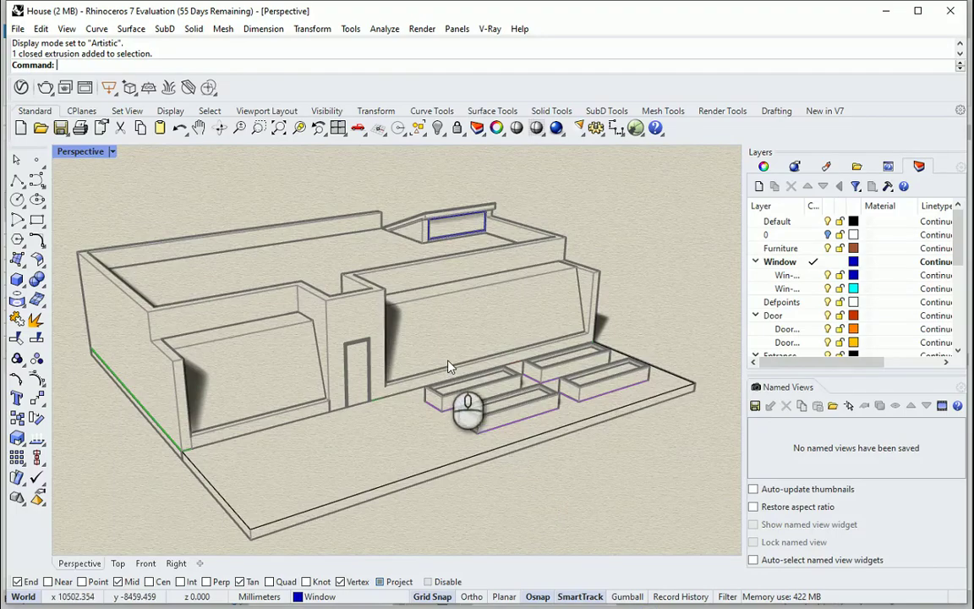
# Switch to Rhino, show the Perspective viewport in Shaded display, inspect the house model and return to Revit.
pyautogui.moveTo(292, 319); pyautogui.dragTo(161, 225, button='right')
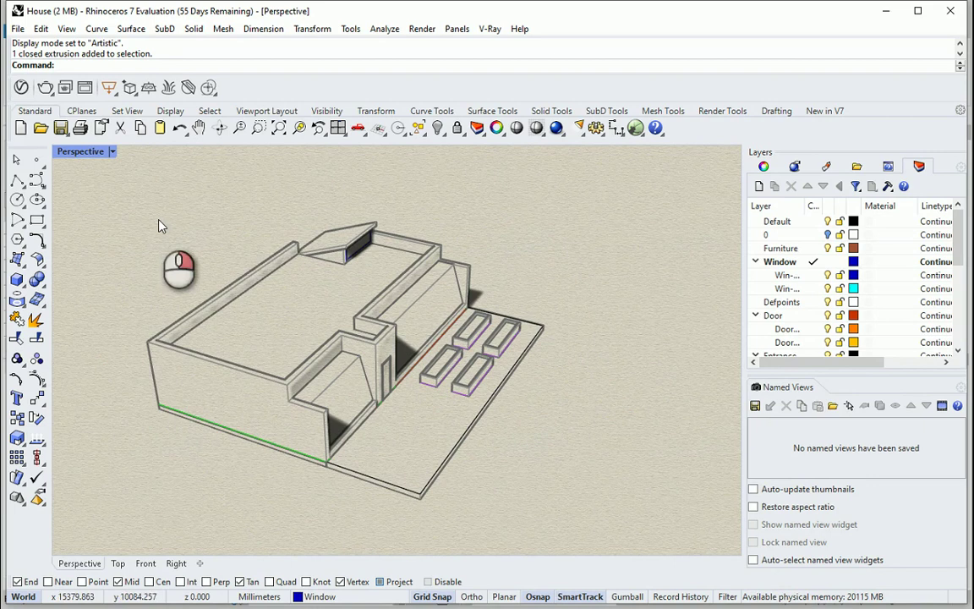
pyautogui.click(112, 152)
pyautogui.click(157, 122)
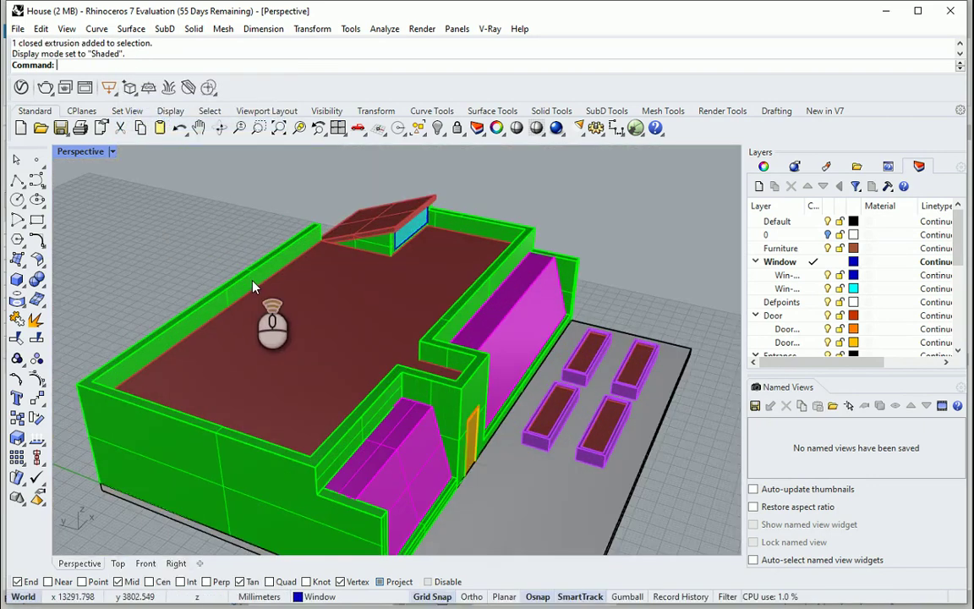
pyautogui.moveTo(252, 285); pyautogui.dragTo(430, 395, button='right')
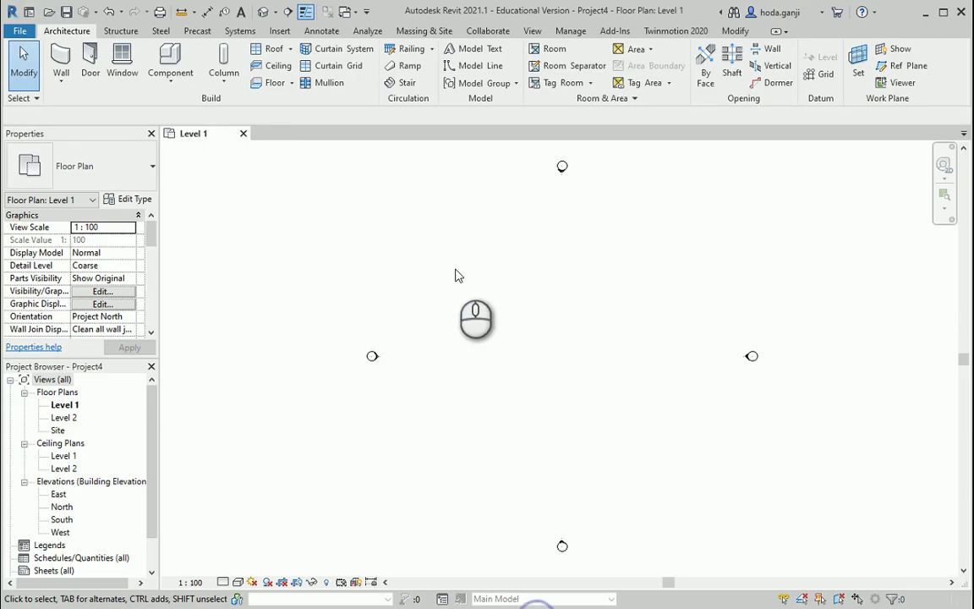
pyautogui.click(454, 272)
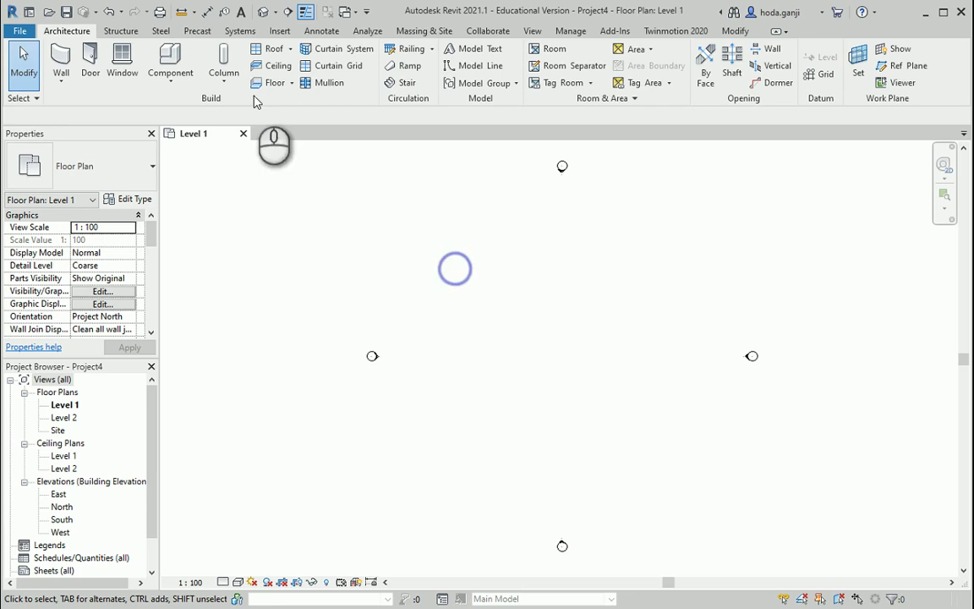
# Open the default 3D view and start a CAD import for Rhino Files (*.3dm), selecting the House file.
pyautogui.click(263, 14)
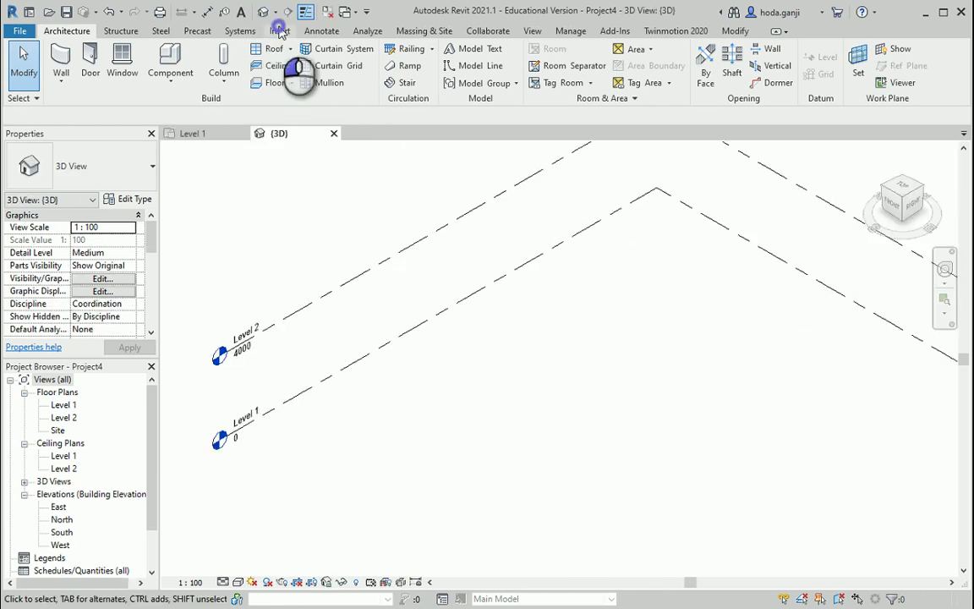
pyautogui.click(279, 30)
pyautogui.click(436, 66)
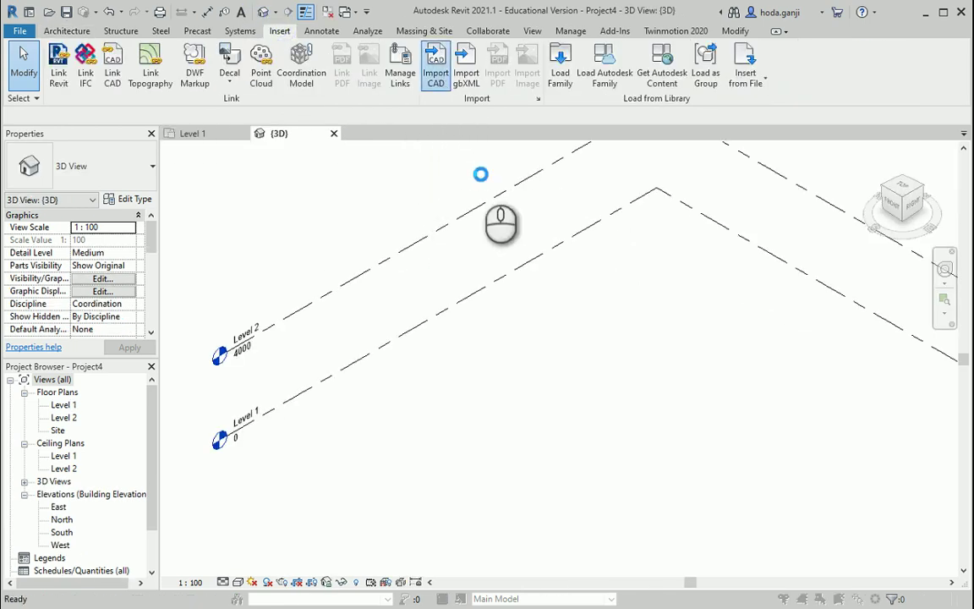
pyautogui.click(461, 406)
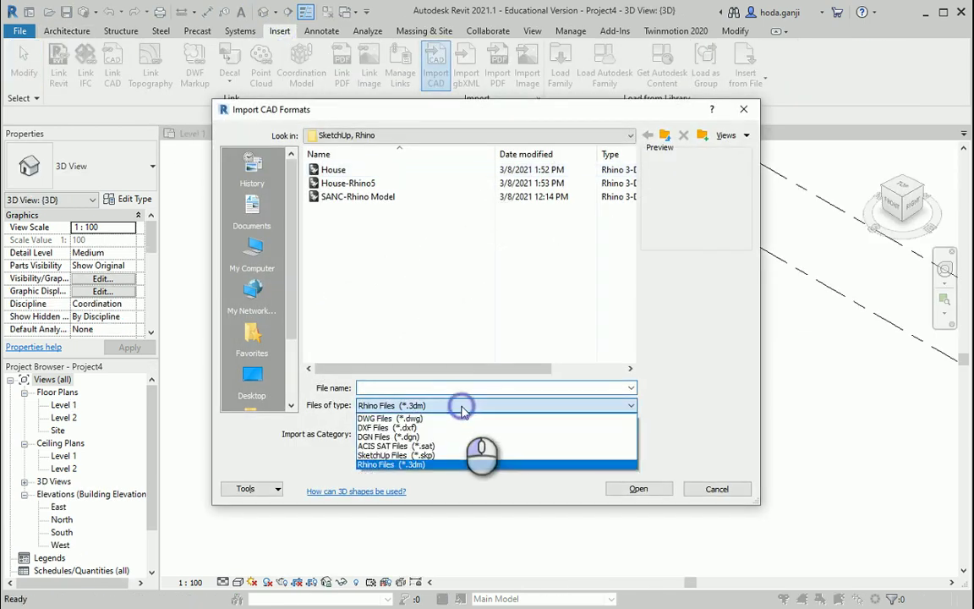
pyautogui.click(458, 466)
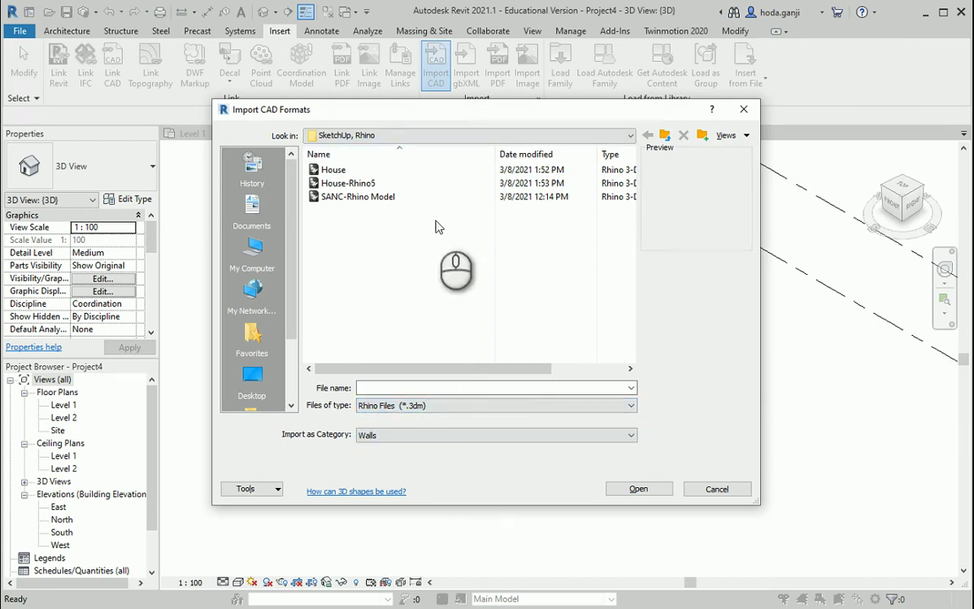
pyautogui.click(334, 169)
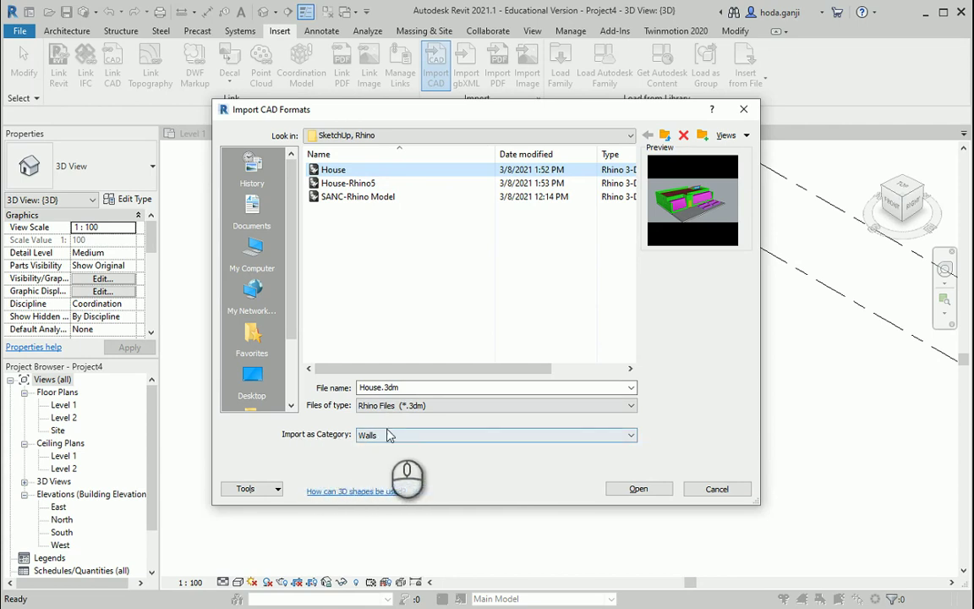
# Compare the import options for DWG and SketchUp files and set the file type back to Rhino Files (*.3dm).
pyautogui.click(504, 406)
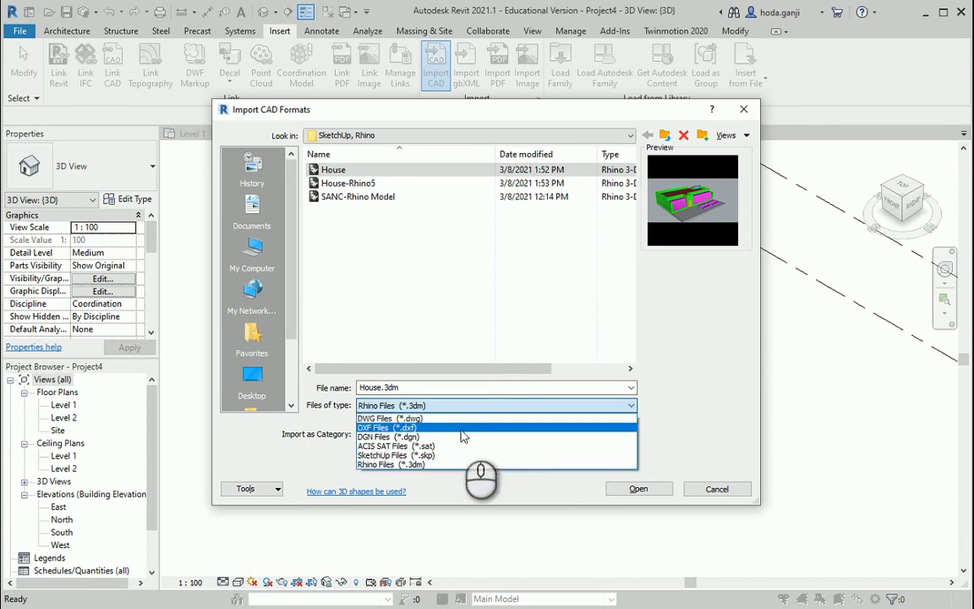
pyautogui.click(464, 419)
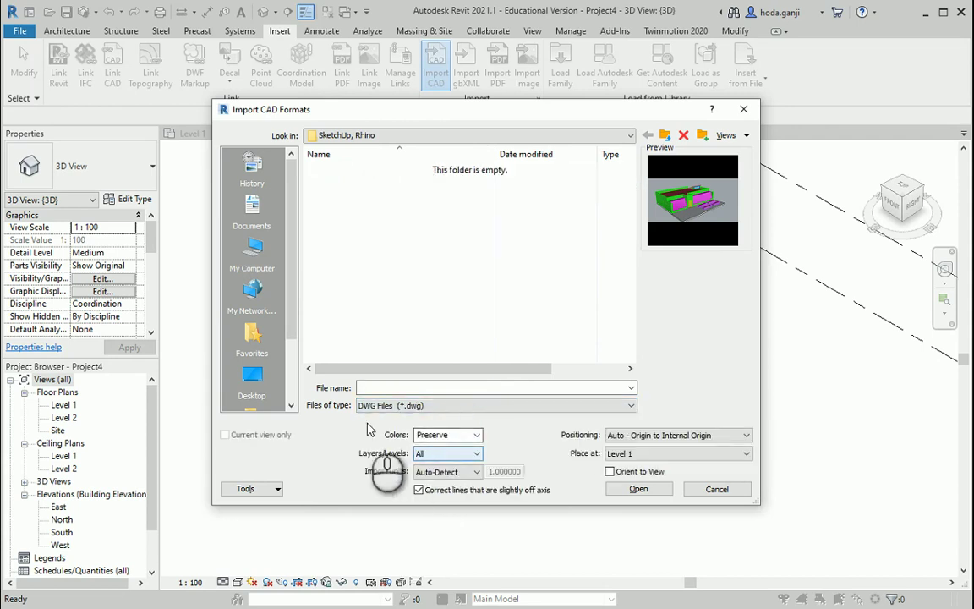
pyautogui.click(552, 406)
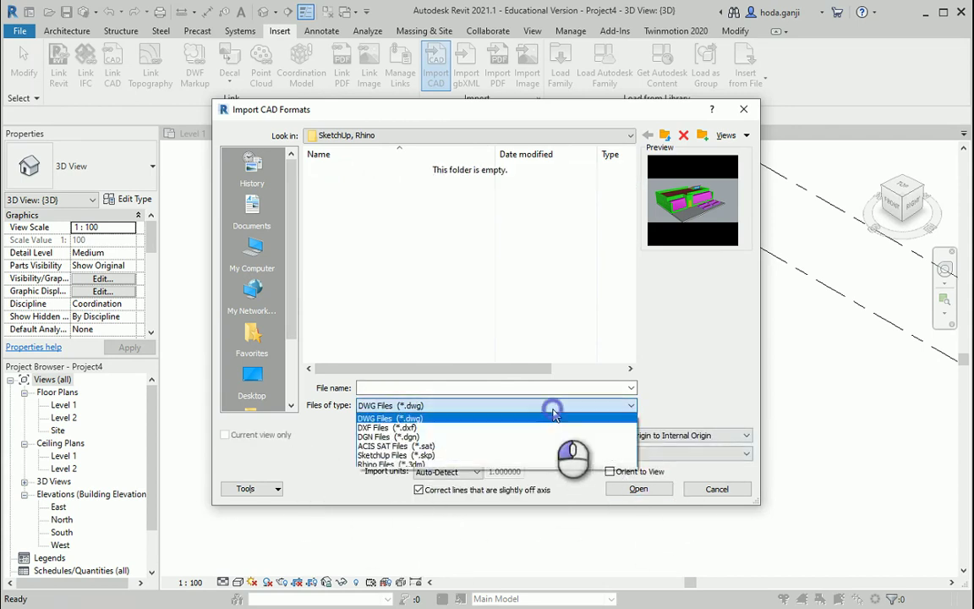
pyautogui.click(533, 456)
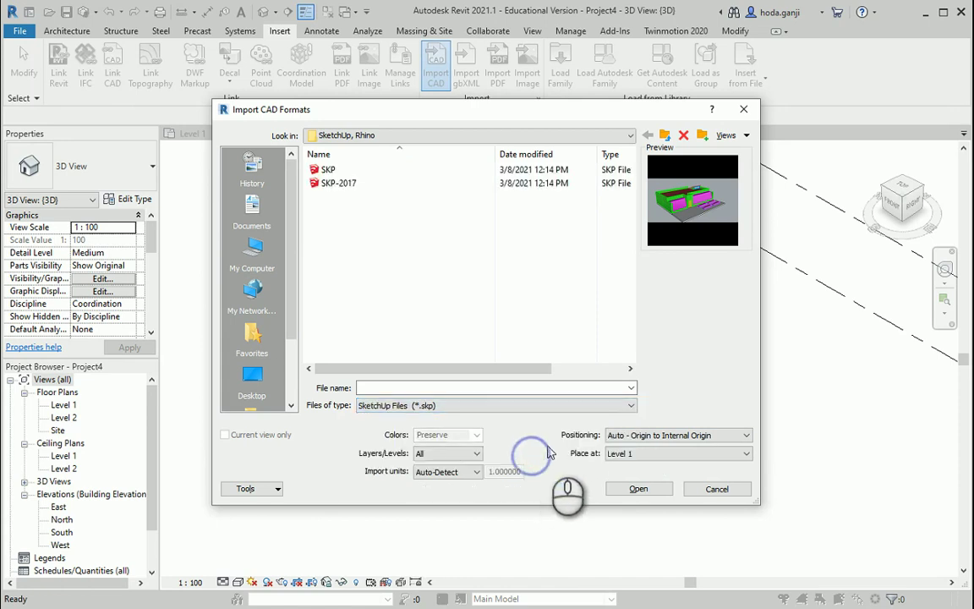
pyautogui.click(501, 405)
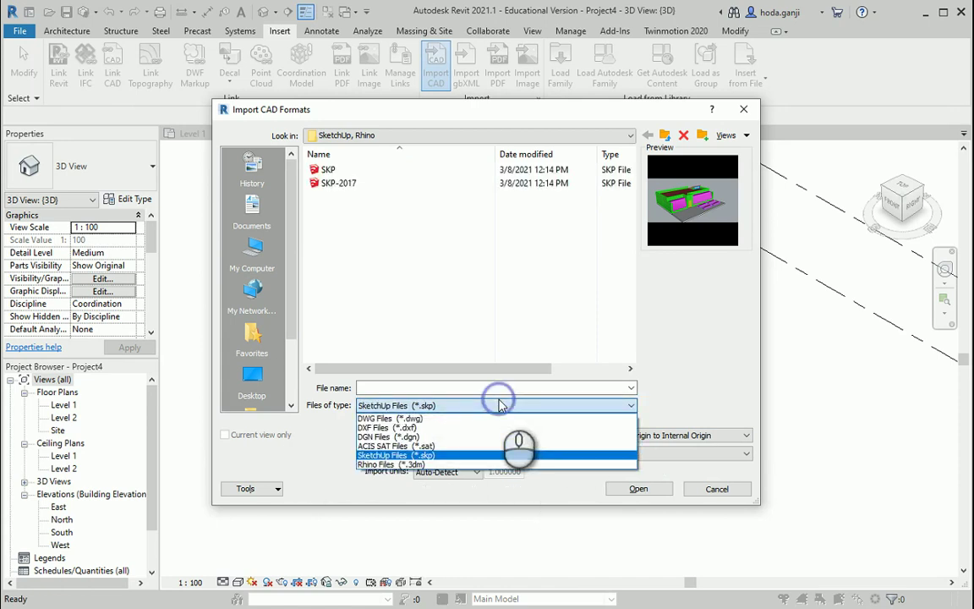
pyautogui.click(482, 465)
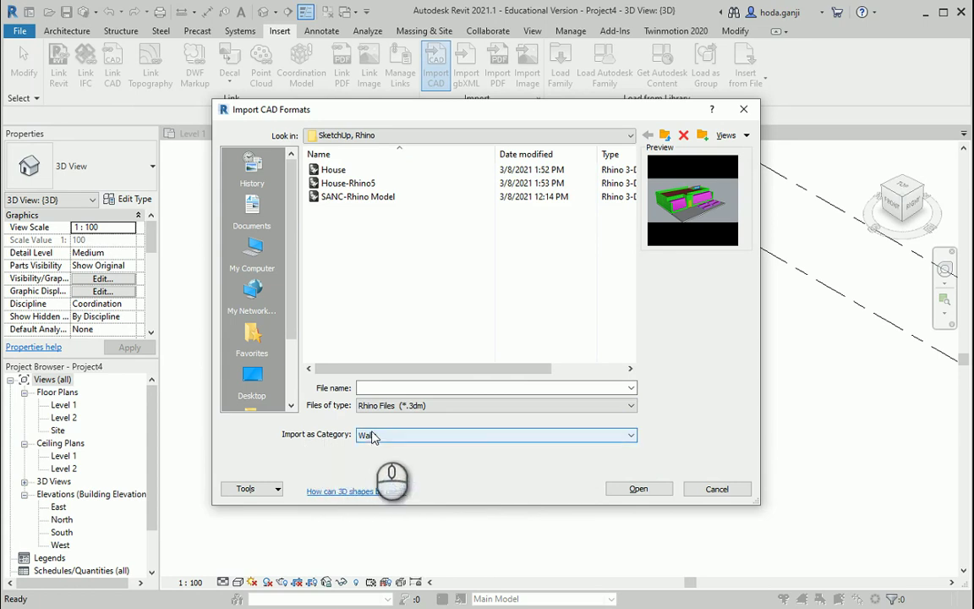
# Import House.3dm into the 3D view with Mass as its import category.
pyautogui.click(487, 436)
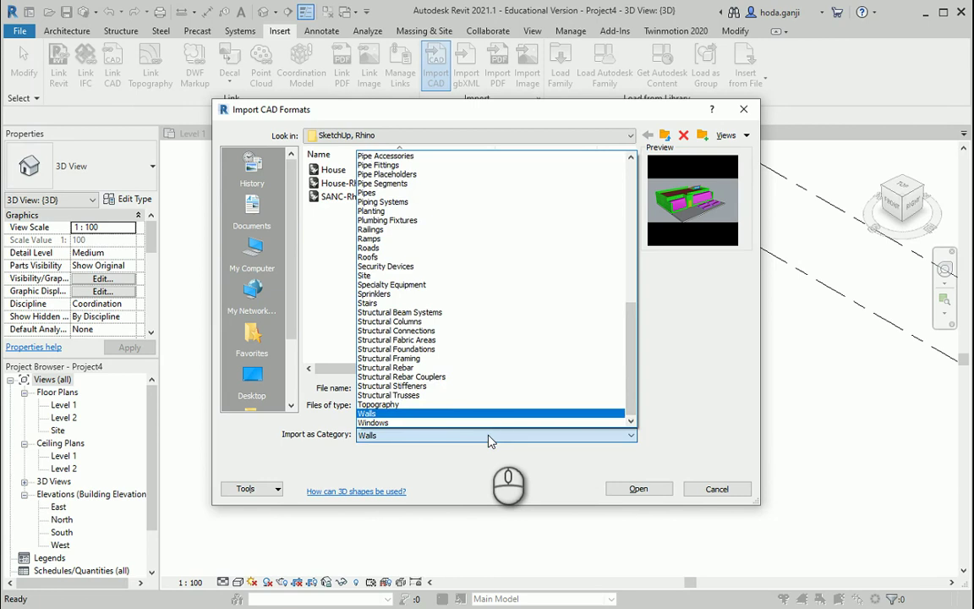
pyautogui.click(635, 435)
pyautogui.click(635, 435)
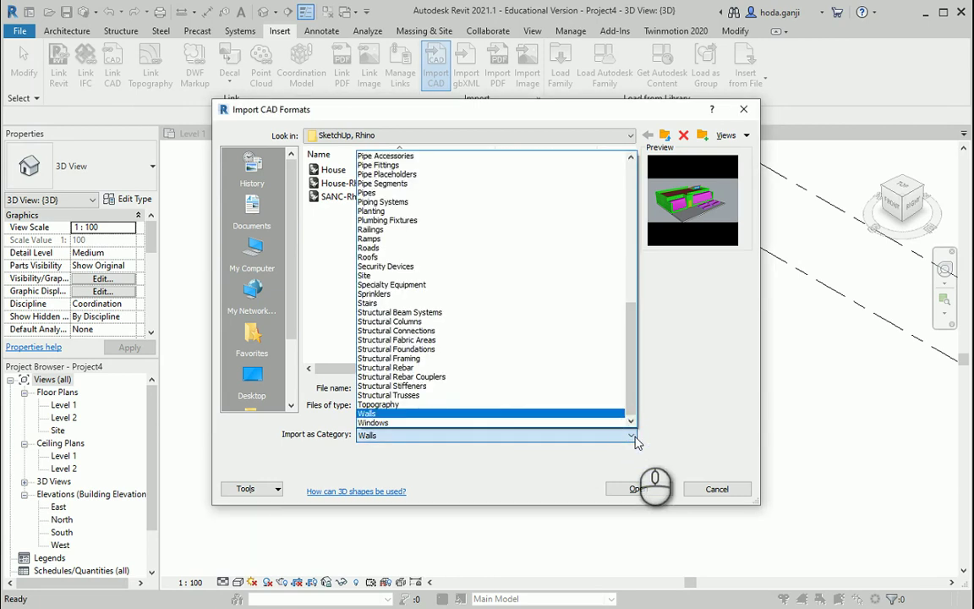
pyautogui.click(650, 400)
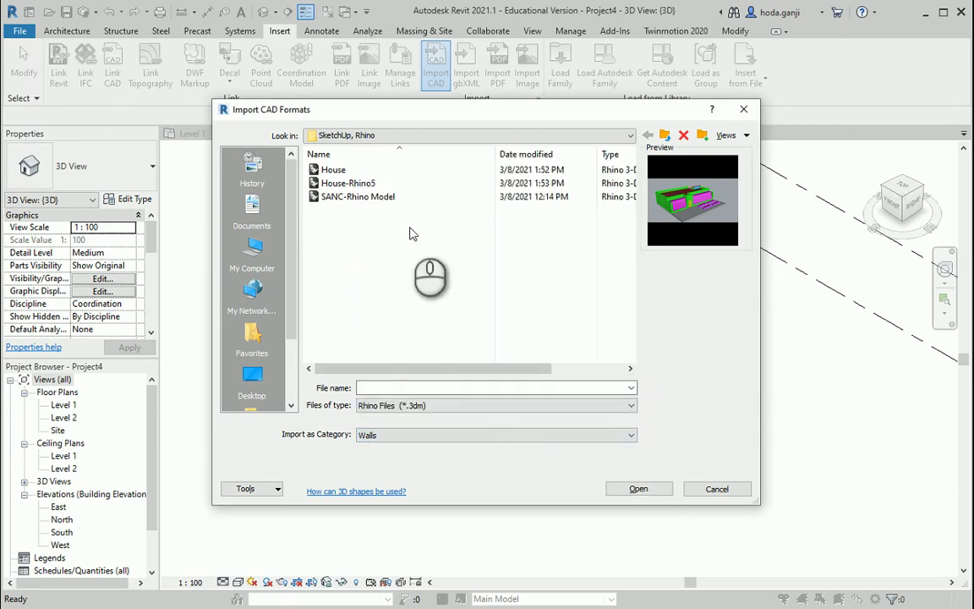
pyautogui.click(376, 173)
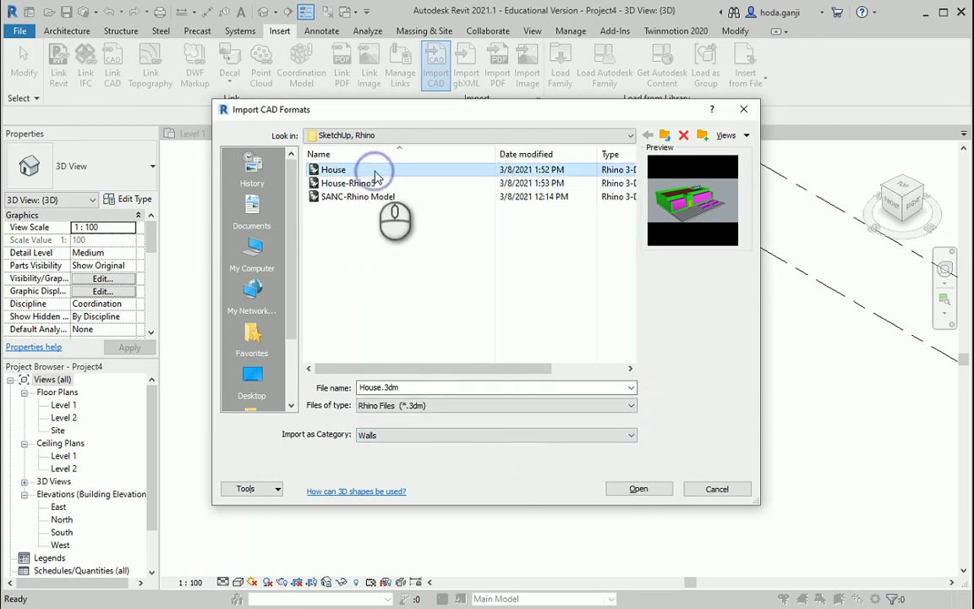
pyautogui.click(632, 435)
pyautogui.moveTo(637, 341); pyautogui.dragTo(641, 269)
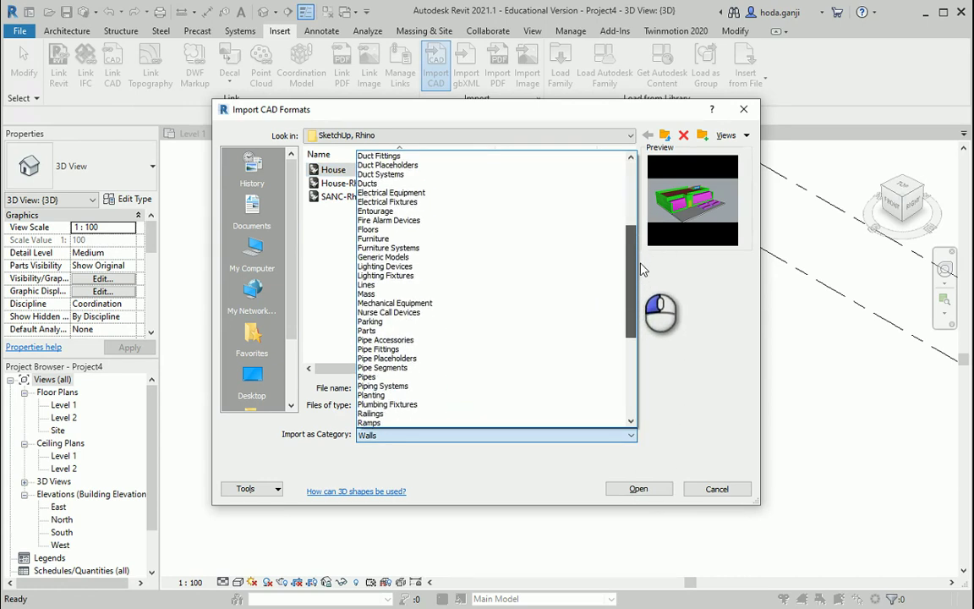
pyautogui.click(415, 293)
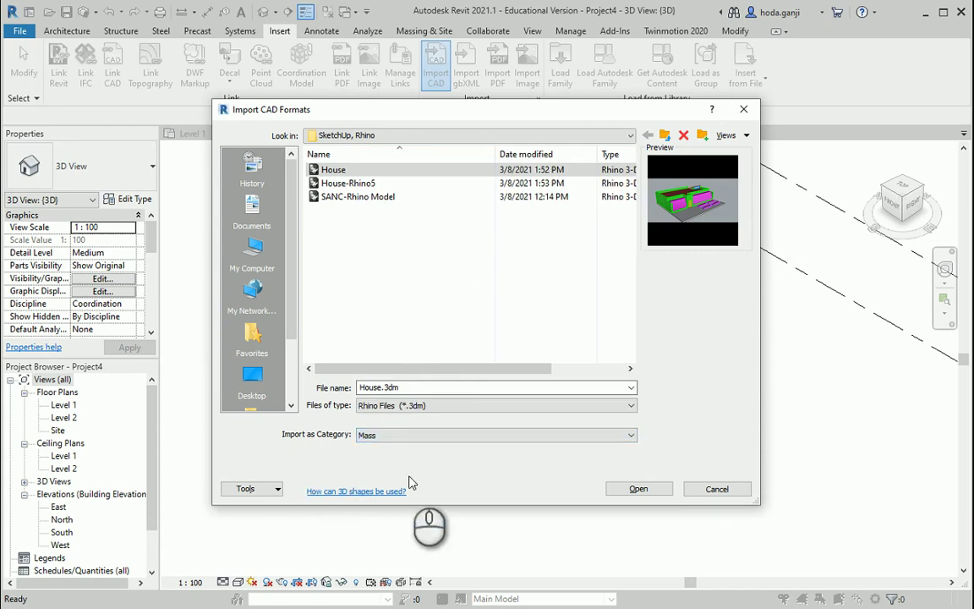
pyautogui.click(638, 490)
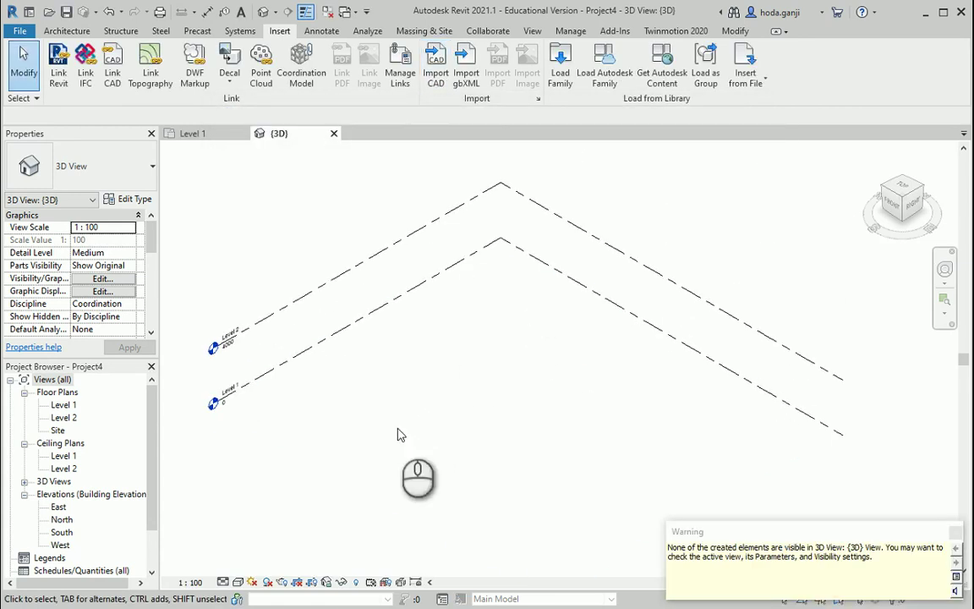
pyautogui.click(955, 534)
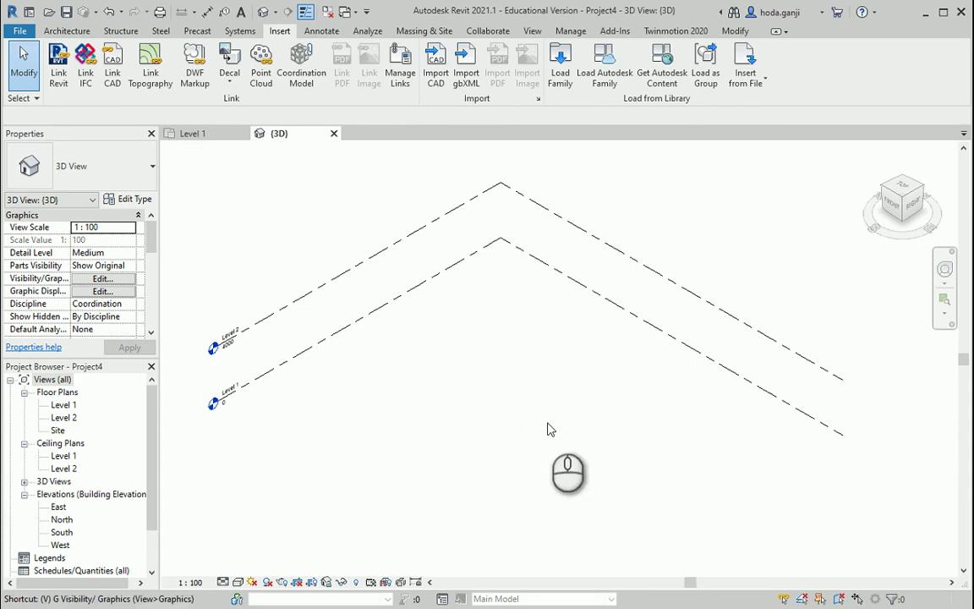
# Turn on the visibility of the Mass category in the 3D view's Visibility/Graphic Overrides.
pyautogui.press('v')
pyautogui.press('g')
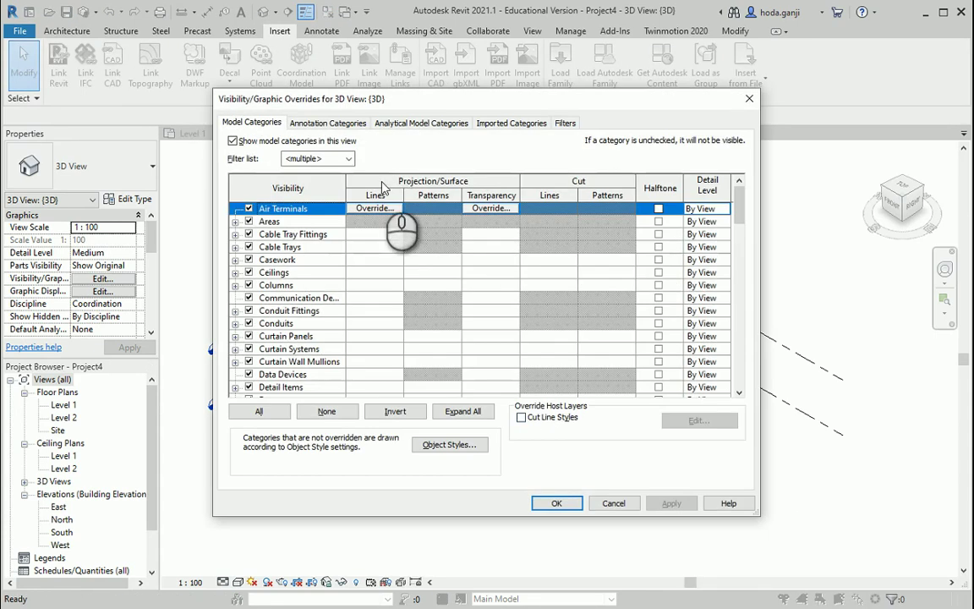
pyautogui.click(297, 222)
pyautogui.press('m')
pyautogui.click(249, 373)
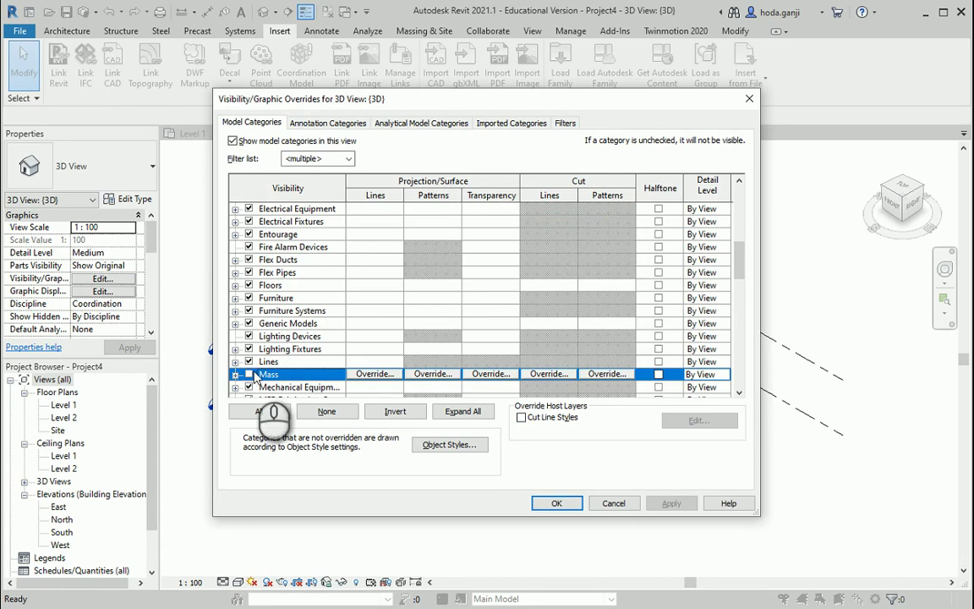
pyautogui.click(556, 503)
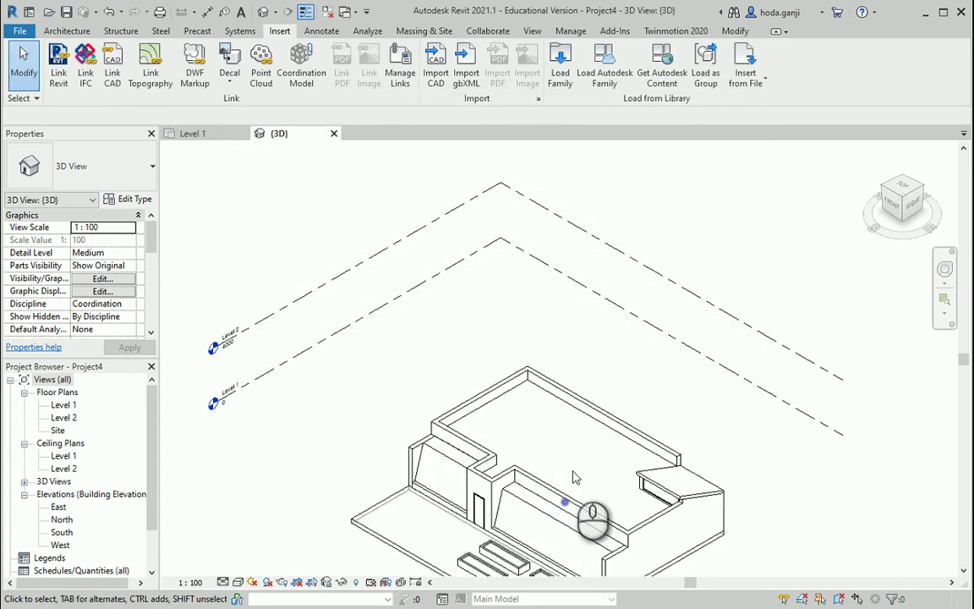
# Examine the imported house mass from several angles in the 3D view.
pyautogui.scroll(3, 538, 511)
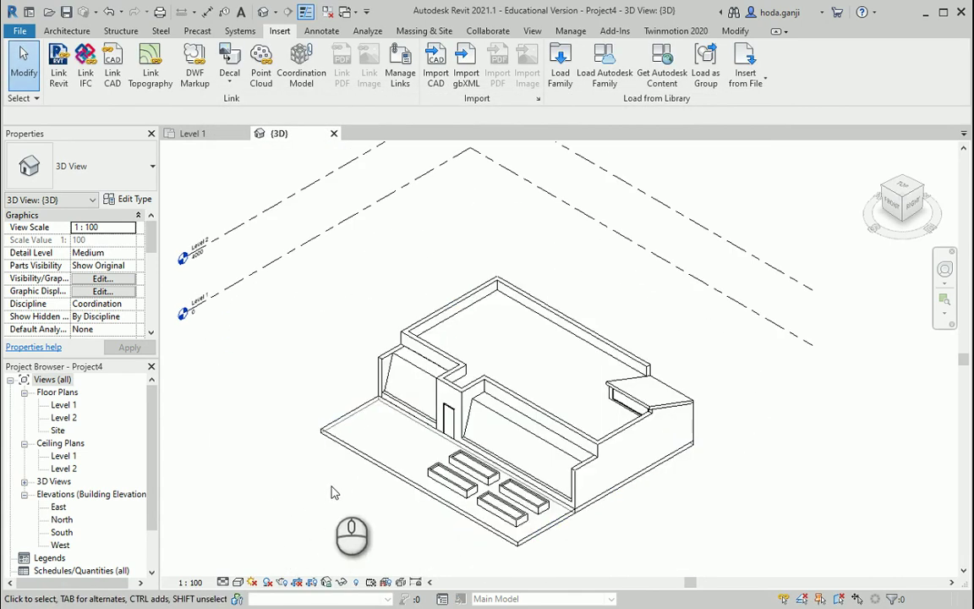
pyautogui.keyDown('shift'); pyautogui.moveTo(326, 473); pyautogui.dragTo(618, 364, button='middle'); pyautogui.keyUp('shift')
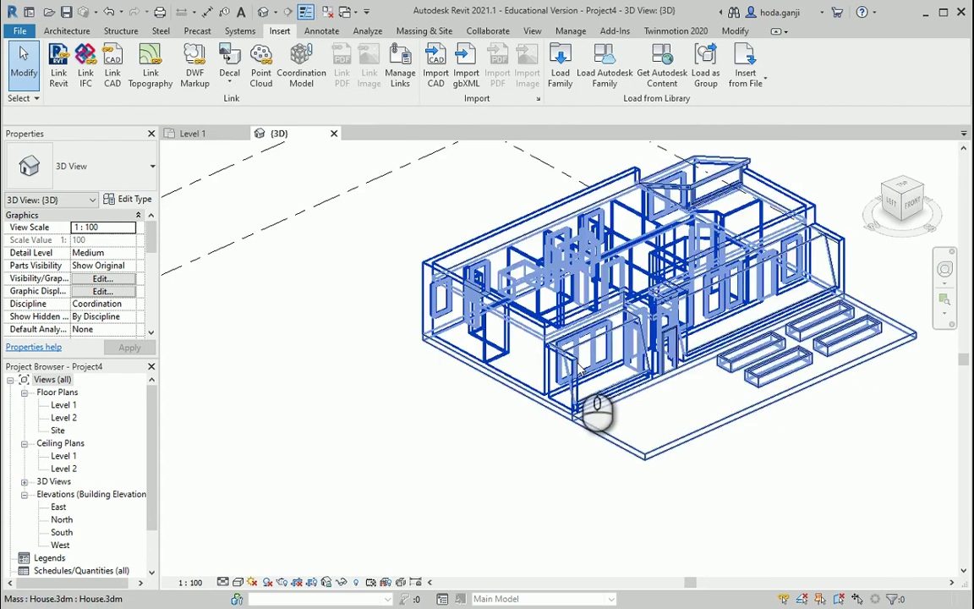
pyautogui.click(598, 408)
pyautogui.scroll(2, 778, 364)
pyautogui.click(419, 484)
pyautogui.scroll(-1, 418, 482)
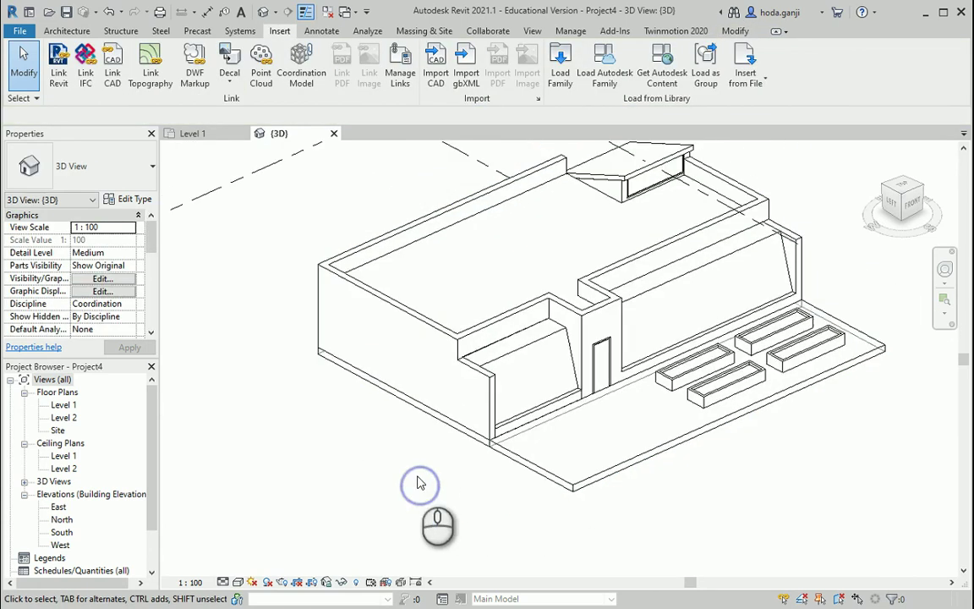
pyautogui.keyDown('shift'); pyautogui.moveTo(729, 365); pyautogui.dragTo(592, 419, button='middle'); pyautogui.keyUp('shift')
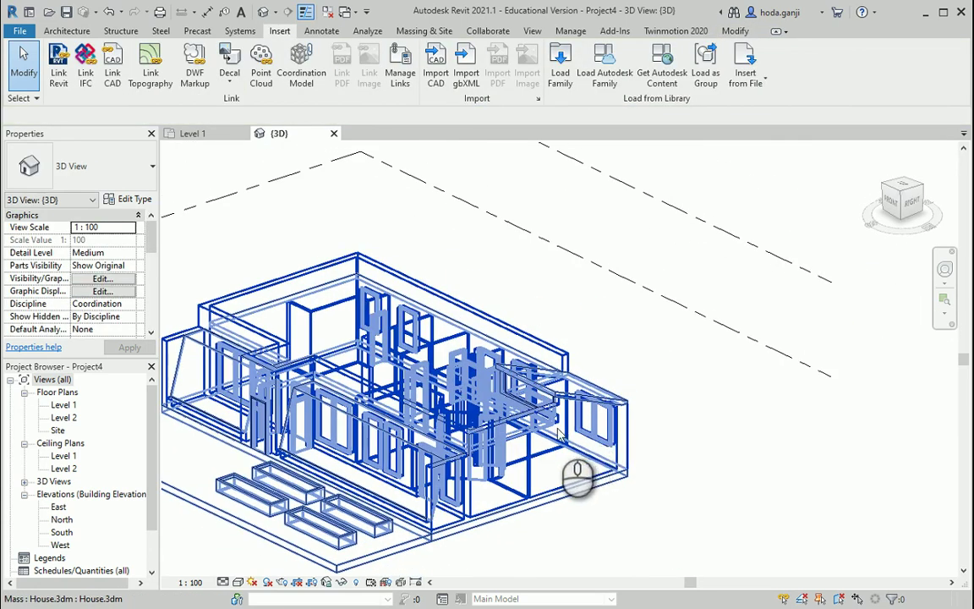
# Select the imported house mass to check that it is one object, clear the selection and inspect its front side.
pyautogui.scroll(-1, 752, 397)
pyautogui.click(587, 413)
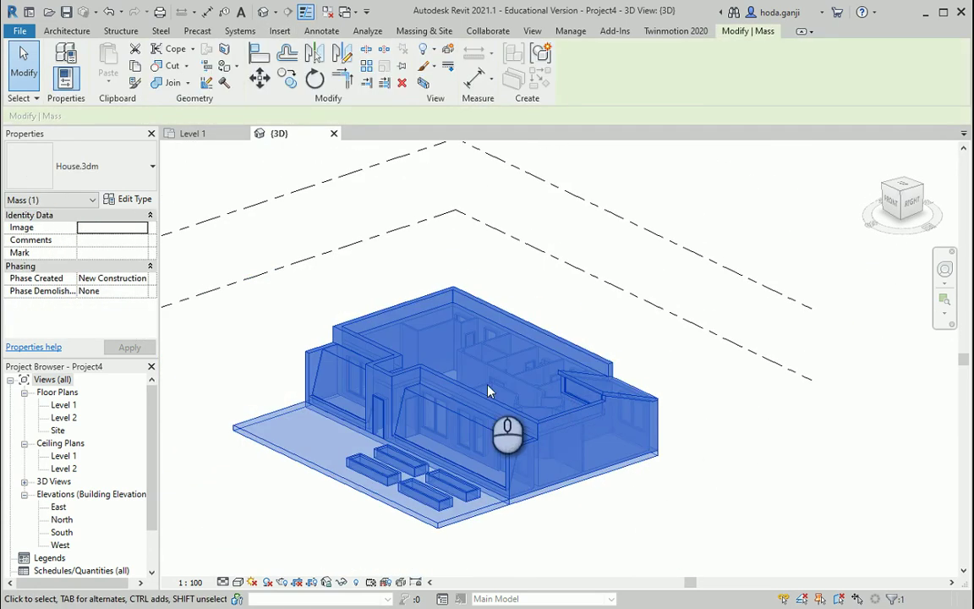
pyautogui.keyDown('shift'); pyautogui.moveTo(488, 391); pyautogui.dragTo(599, 504, button='middle'); pyautogui.keyUp('shift')
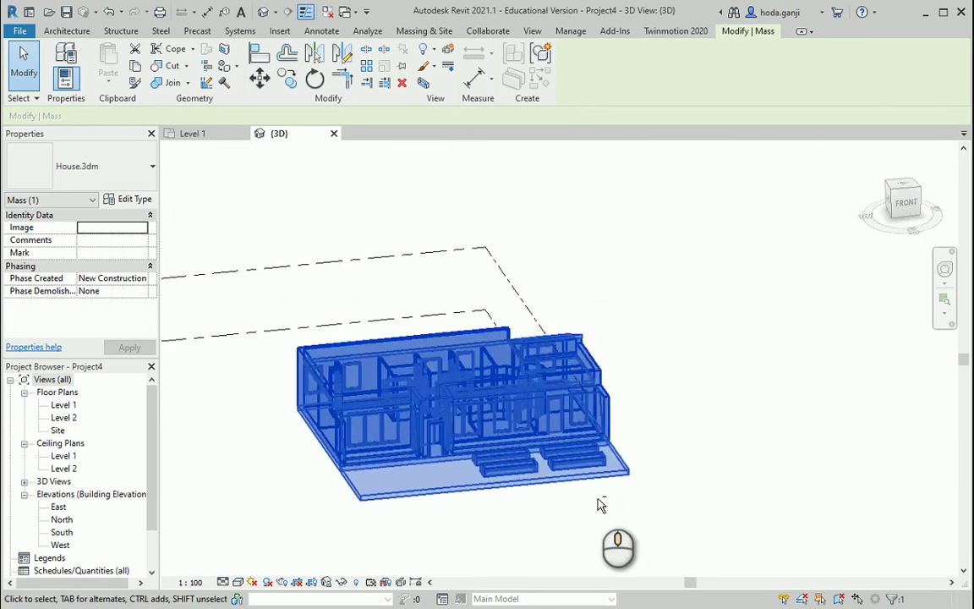
pyautogui.scroll(1, 587, 506)
pyautogui.click(581, 509)
pyautogui.scroll(2, 232, 482)
pyautogui.keyDown('shift'); pyautogui.moveTo(270, 461); pyautogui.dragTo(401, 489, button='middle'); pyautogui.keyUp('shift')
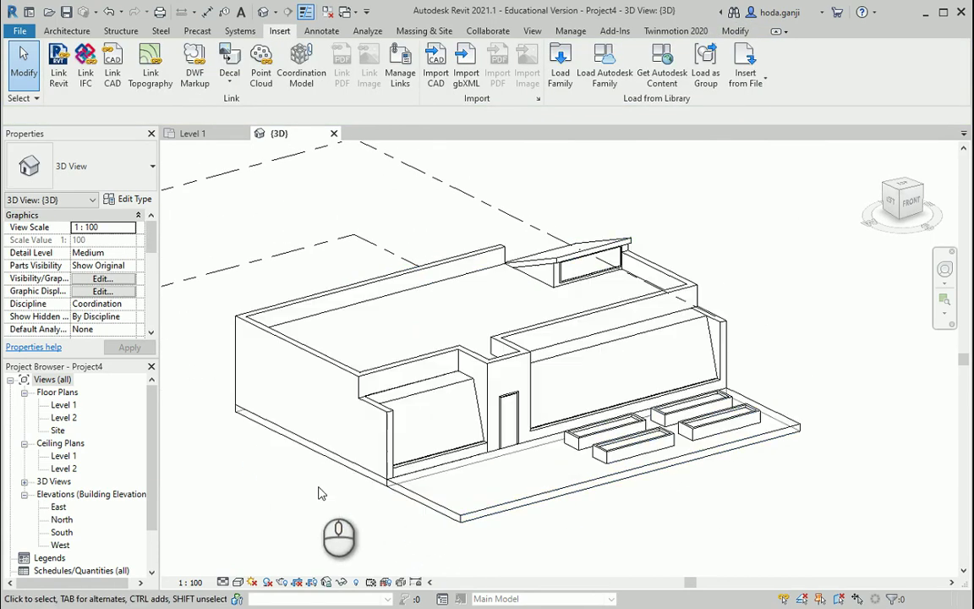
# Try to place a Generic - 200mm wall with Wall by Face on the imported house mass.
pyautogui.click(67, 30)
pyautogui.click(61, 80)
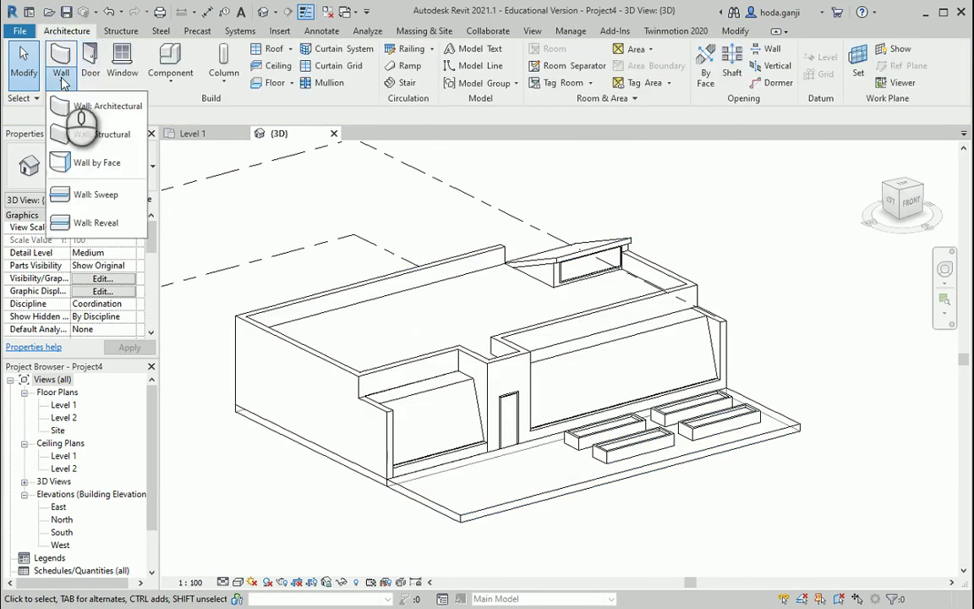
pyautogui.click(96, 163)
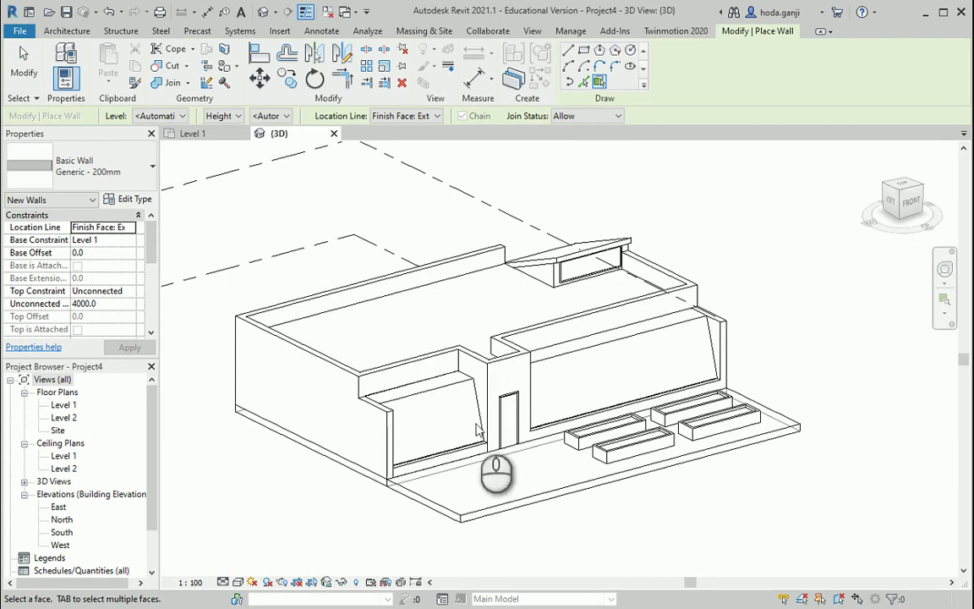
pyautogui.press('Escape')
pyautogui.press('Escape')
# Set the 3D view's visual style to Shaded and inspect the coloured house mass from several angles.
pyautogui.scroll(-1, 448, 338)
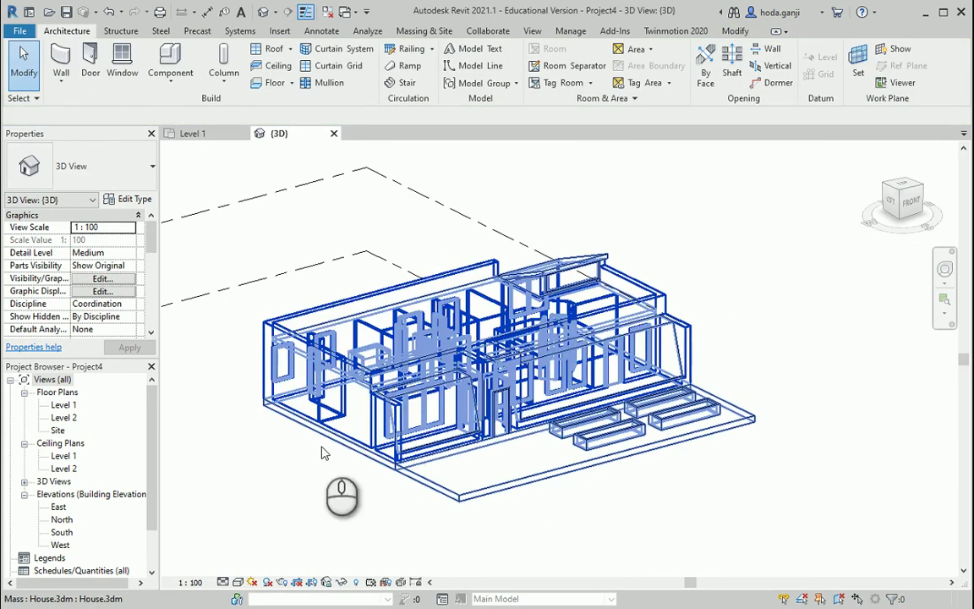
pyautogui.click(238, 582)
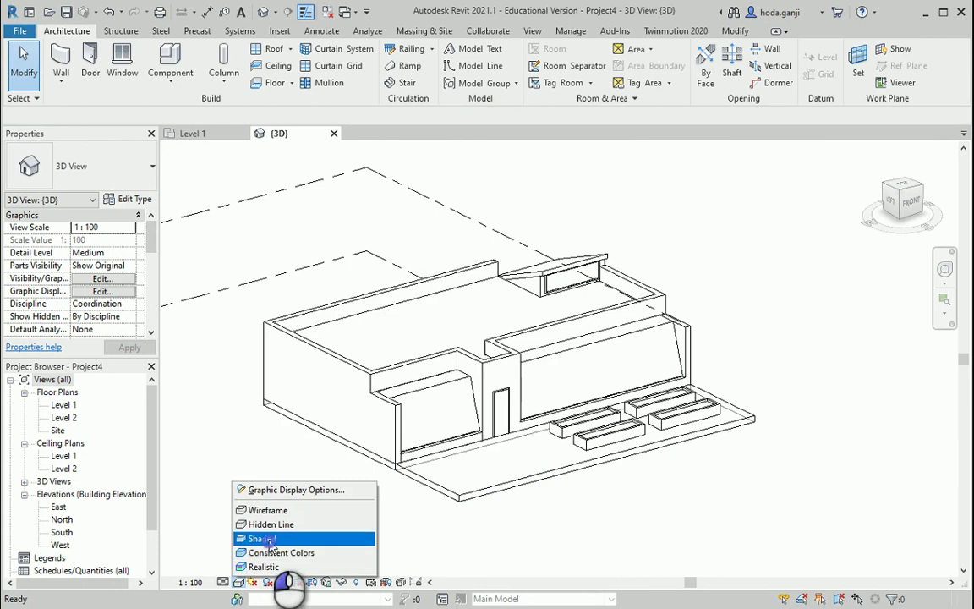
pyautogui.click(271, 550)
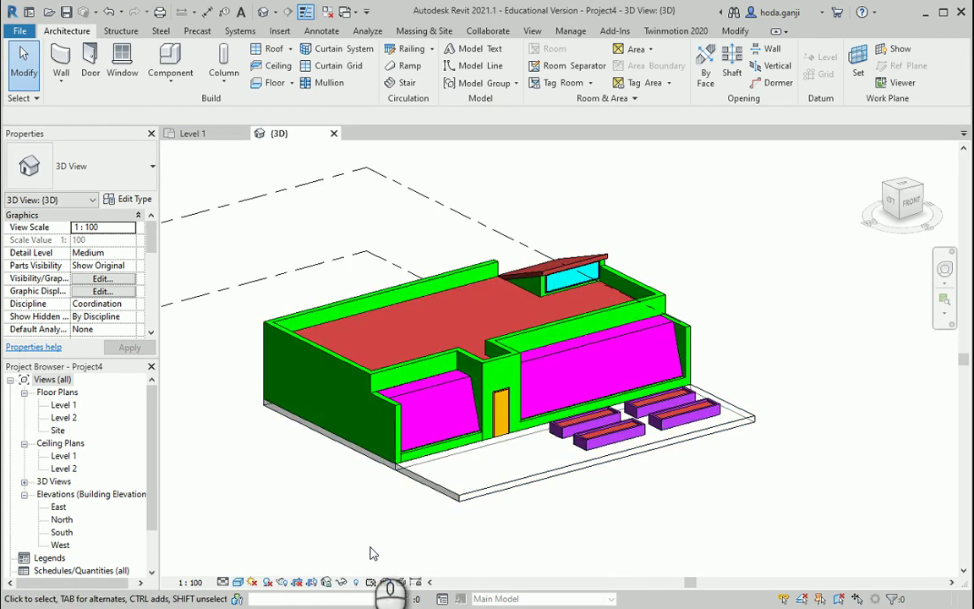
pyautogui.moveTo(336, 506)
pyautogui.keyDown('shift'); pyautogui.mouseDown(button='middle')
pyautogui.moveTo(425, 480)
pyautogui.moveTo(306, 487)
pyautogui.moveTo(475, 507)
pyautogui.mouseUp(button='middle'); pyautogui.keyUp('shift')
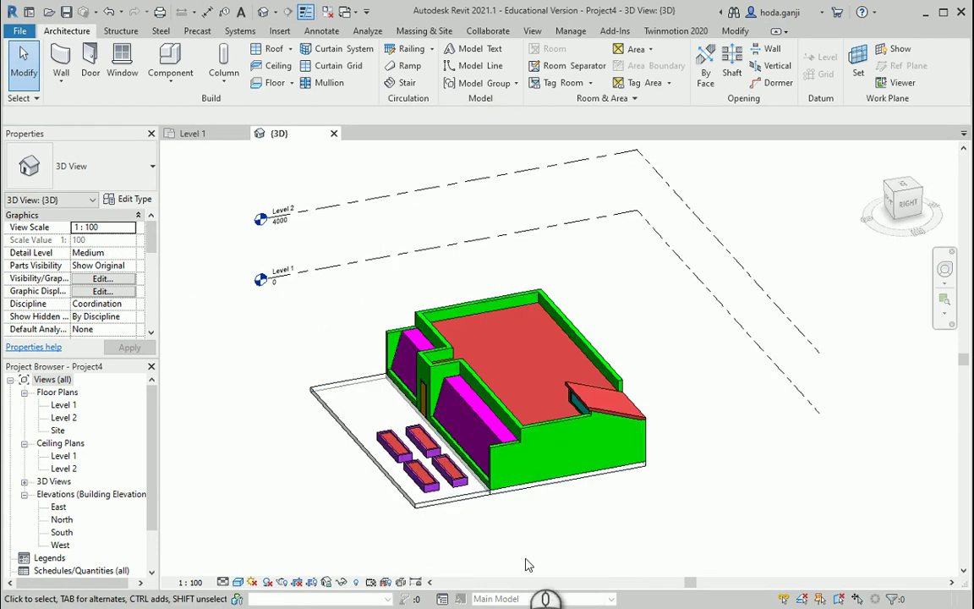
pyautogui.keyDown('shift'); pyautogui.moveTo(195, 469); pyautogui.dragTo(530, 500, button='middle'); pyautogui.keyUp('shift')
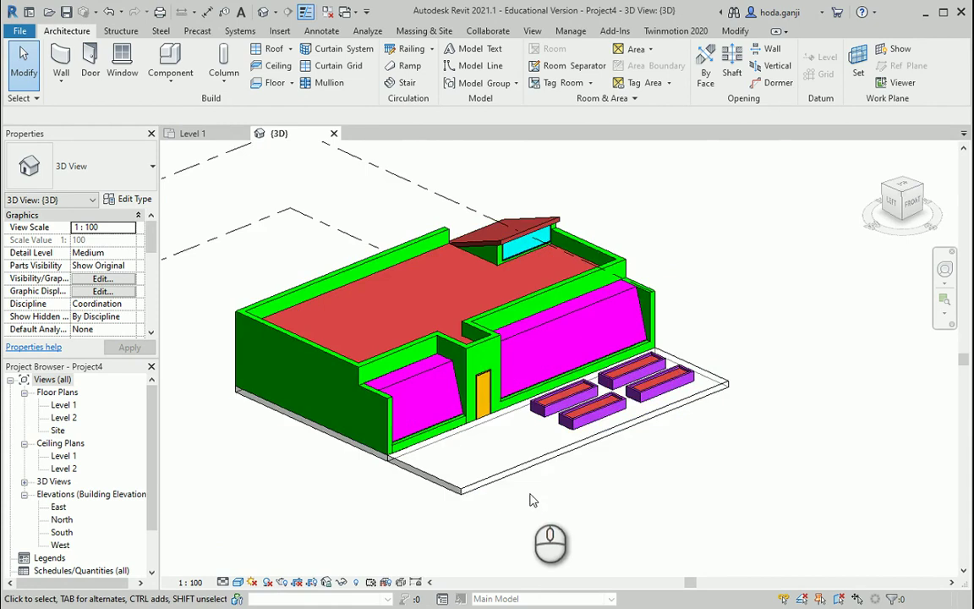
pyautogui.keyDown('shift'); pyautogui.moveTo(272, 499); pyautogui.dragTo(337, 484, button='middle'); pyautogui.keyUp('shift')
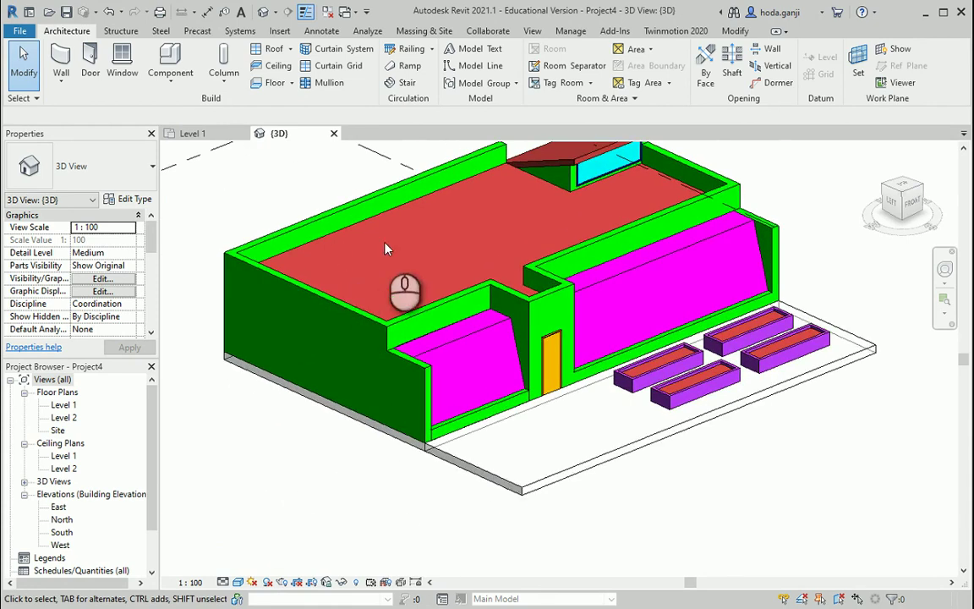
pyautogui.moveTo(355, 493)
pyautogui.keyDown('shift'); pyautogui.mouseDown(button='middle')
pyautogui.moveTo(385, 503)
pyautogui.moveTo(515, 457)
pyautogui.moveTo(483, 489)
pyautogui.moveTo(316, 491)
pyautogui.moveTo(549, 499)
pyautogui.moveTo(411, 469)
pyautogui.moveTo(428, 452)
pyautogui.mouseUp(button='middle'); pyautogui.keyUp('shift')
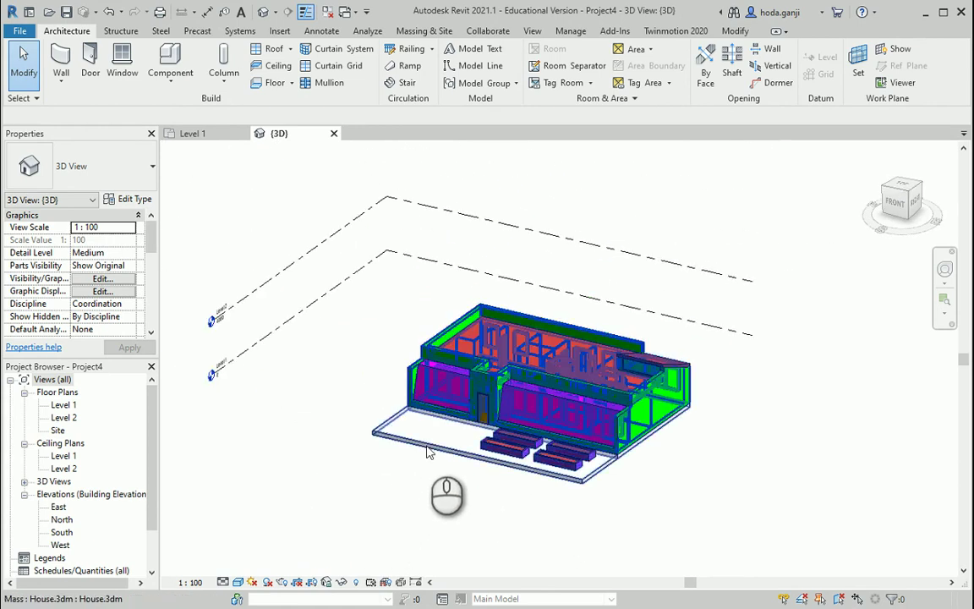
# Delete the imported House.3dm mass from the 3D view.
pyautogui.click(427, 448)
pyautogui.press('Delete')
pyautogui.scroll(4, 255, 303)
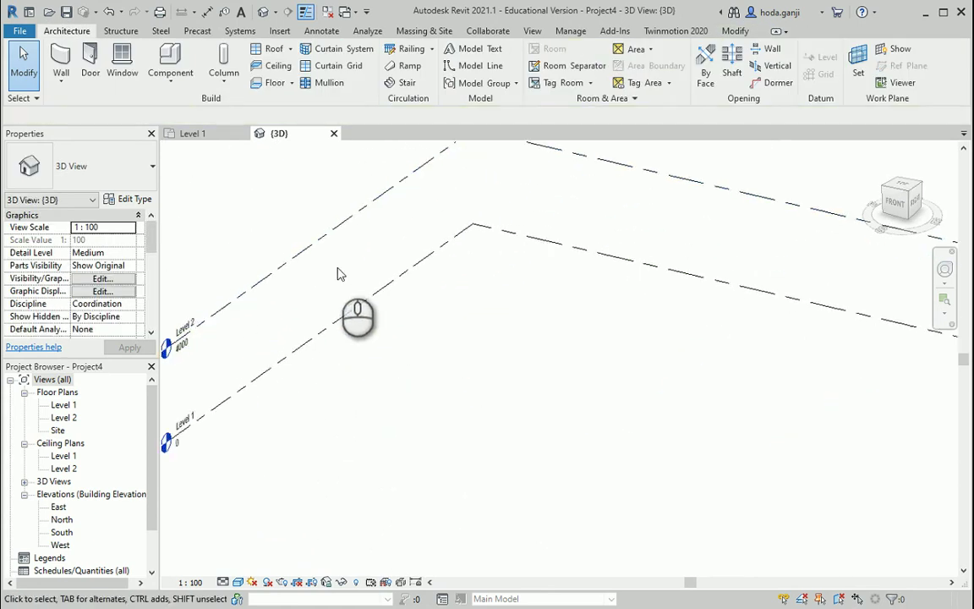
# Start a new in-place mass with the name Mass 1.
pyautogui.click(424, 31)
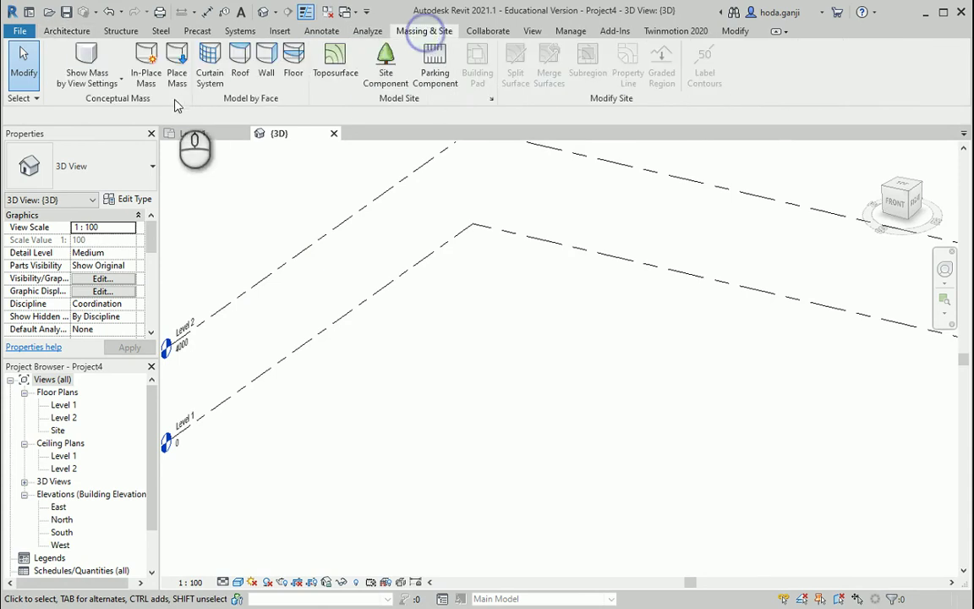
pyautogui.click(156, 89)
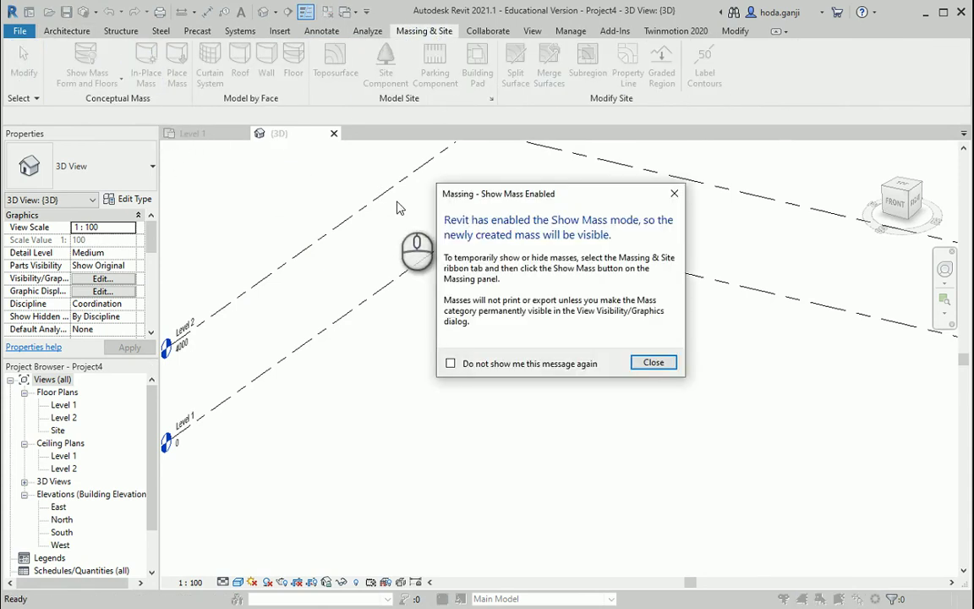
pyautogui.click(652, 362)
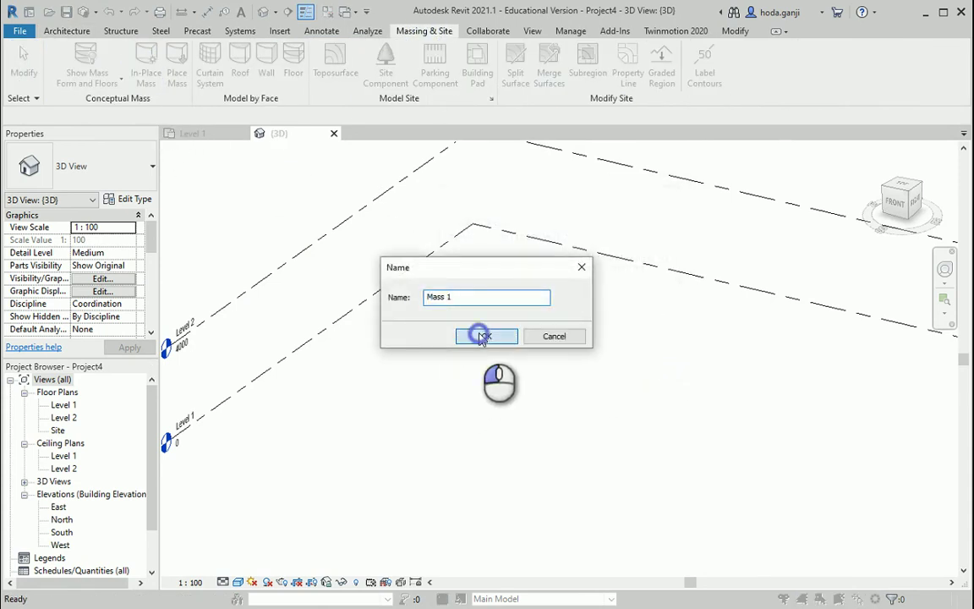
pyautogui.click(482, 337)
# Import the Rhino file House.3dm into the in-place mass with Mass as its import category and finish the mass.
pyautogui.click(91, 31)
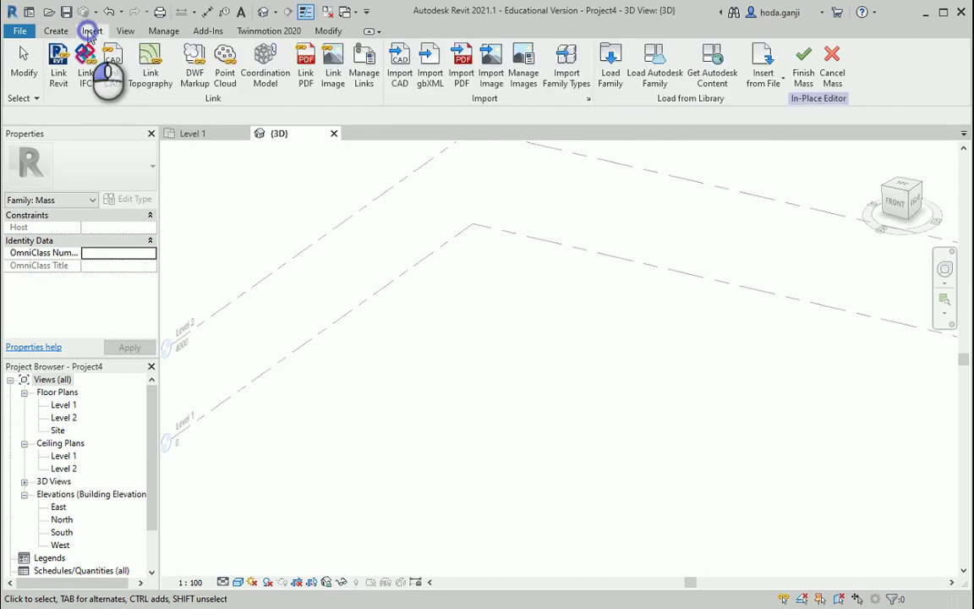
pyautogui.click(398, 85)
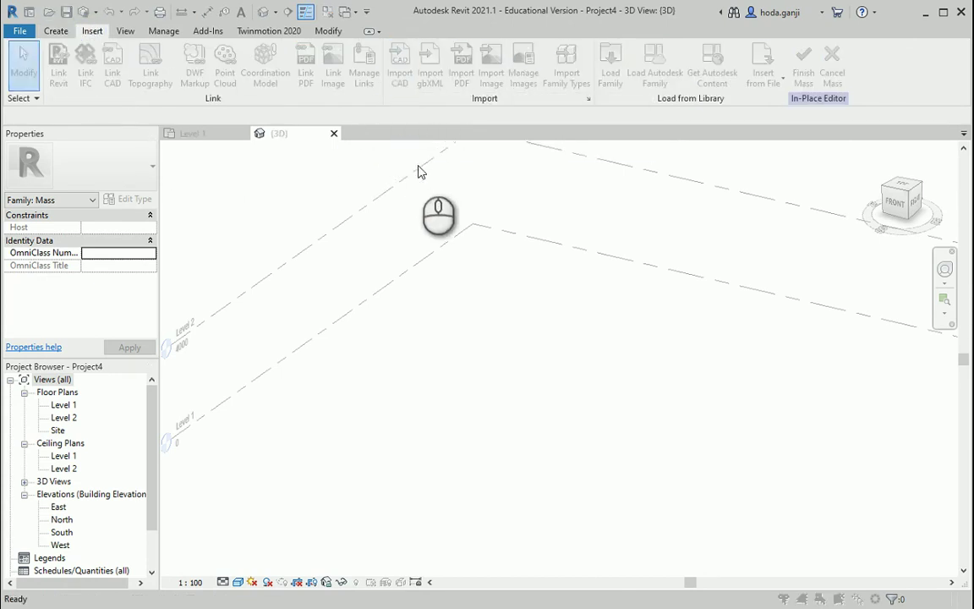
pyautogui.click(384, 169)
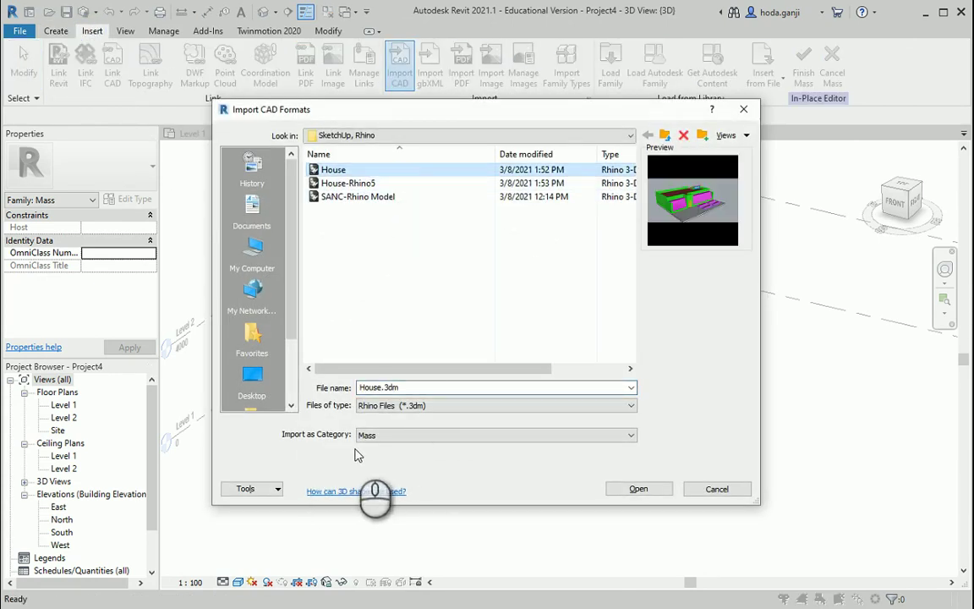
pyautogui.click(454, 434)
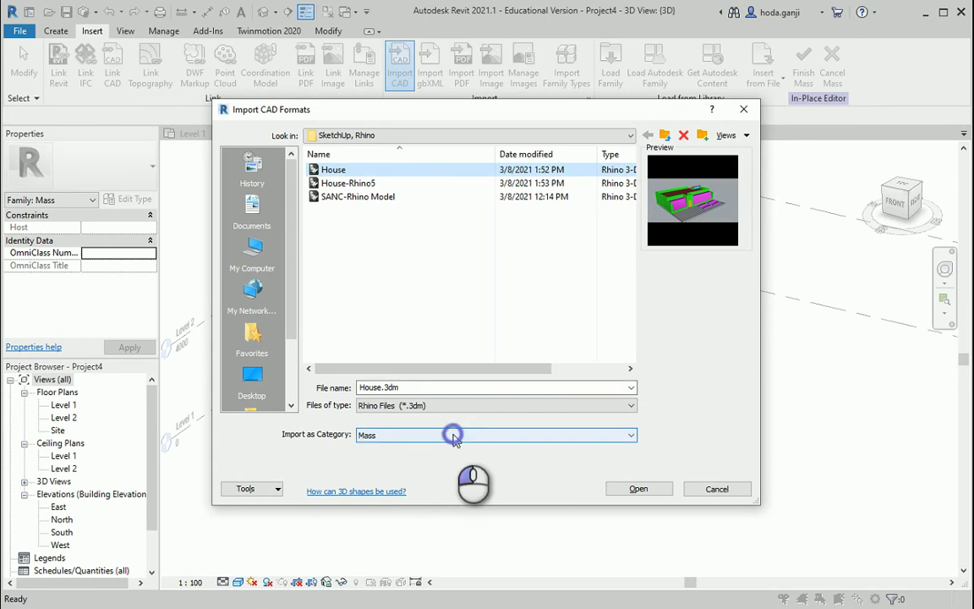
pyautogui.click(454, 433)
pyautogui.click(454, 434)
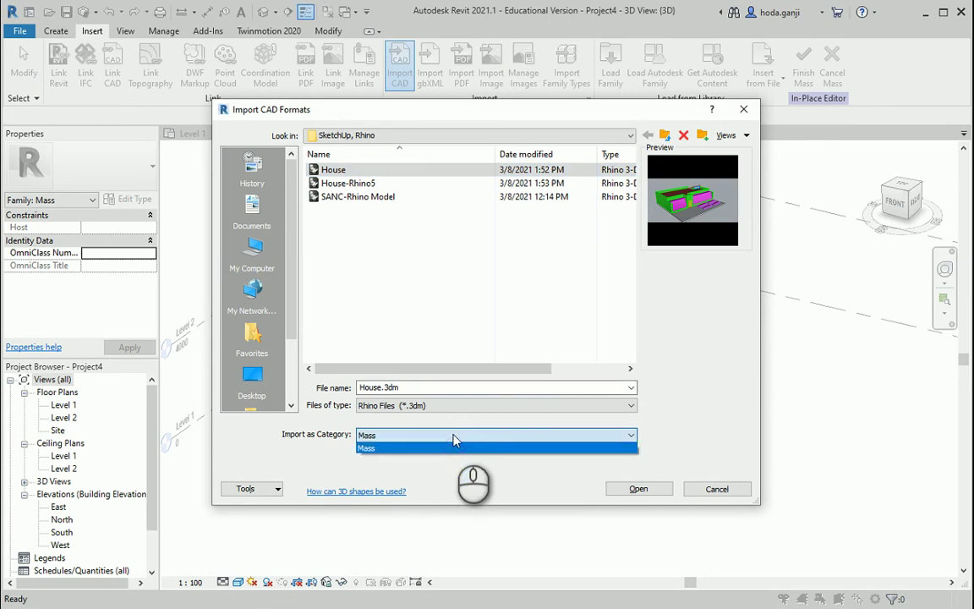
pyautogui.click(454, 435)
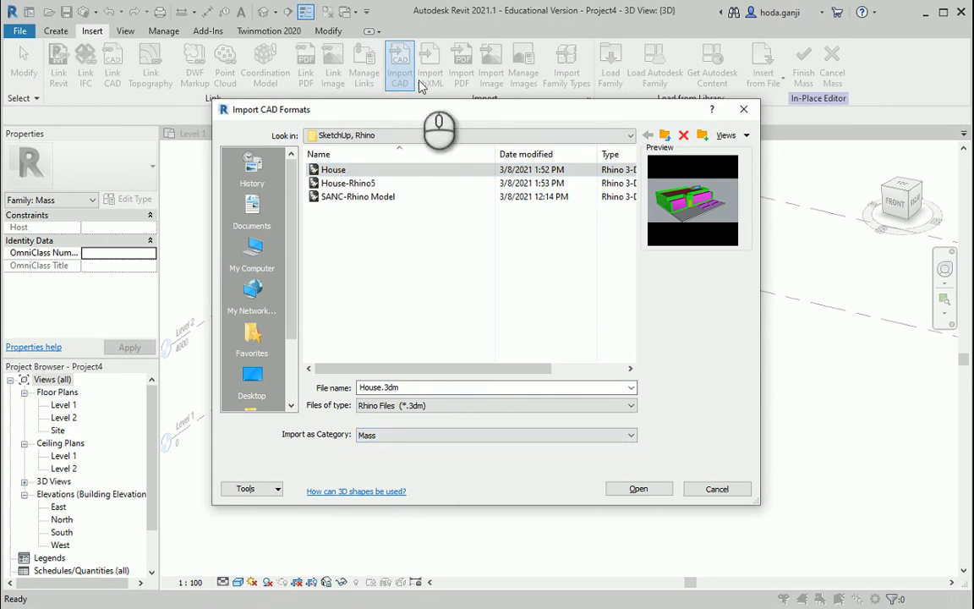
pyautogui.click(632, 490)
pyautogui.click(516, 291)
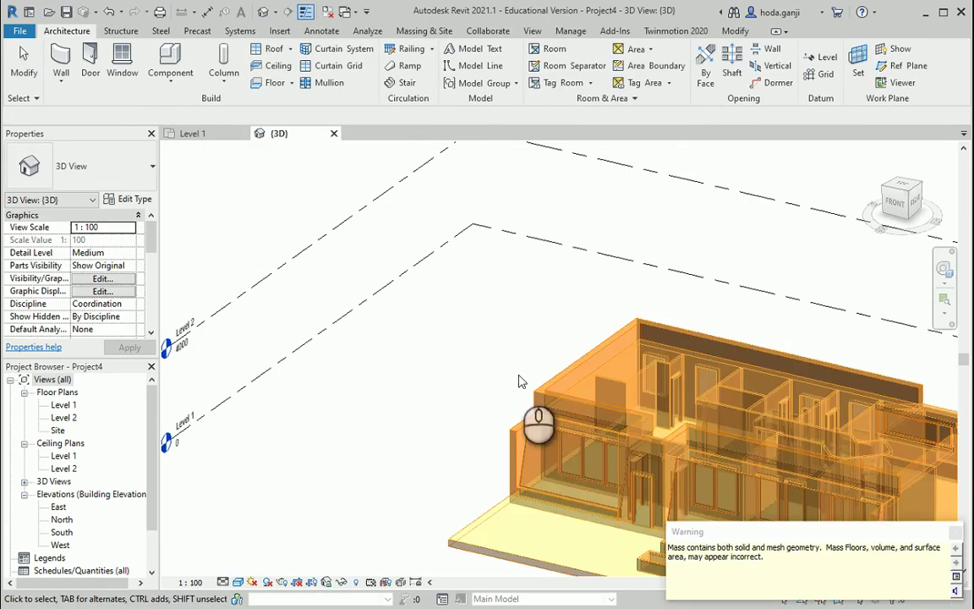
# Set the 3D view's visual style to Hidden Line.
pyautogui.scroll(-3, 423, 362)
pyautogui.scroll(3, 525, 440)
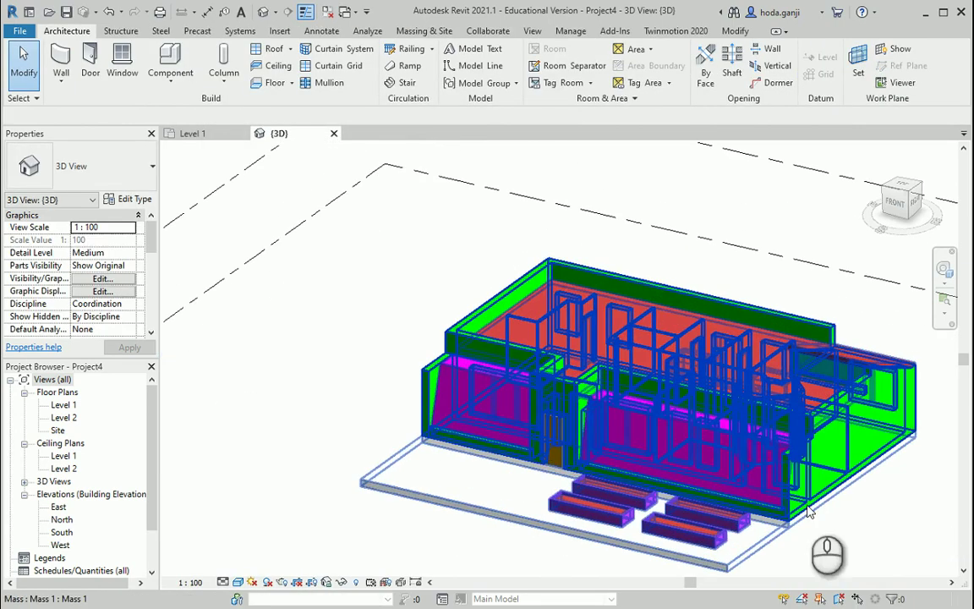
pyautogui.click(238, 581)
pyautogui.click(271, 521)
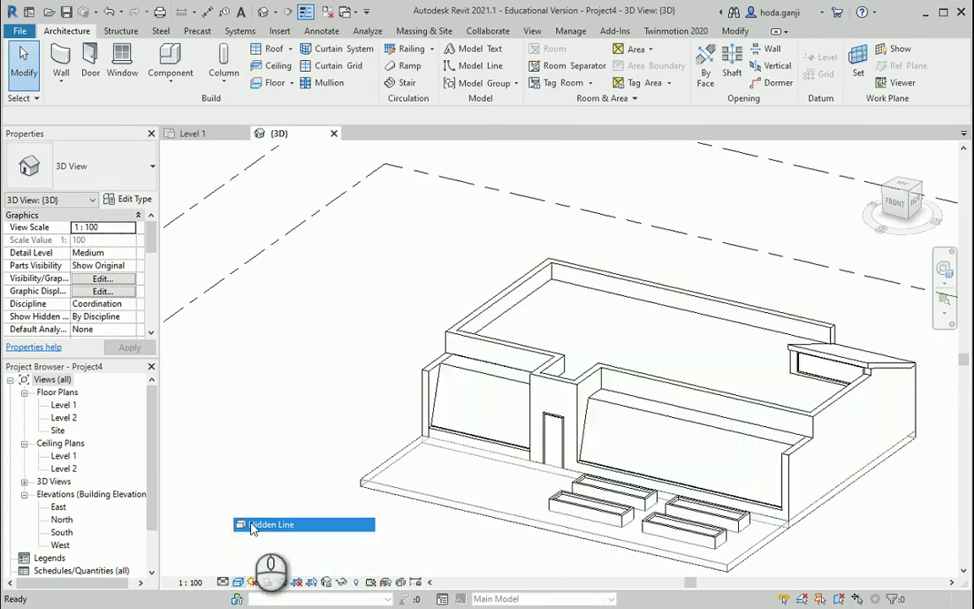
pyautogui.scroll(-3, 592, 507)
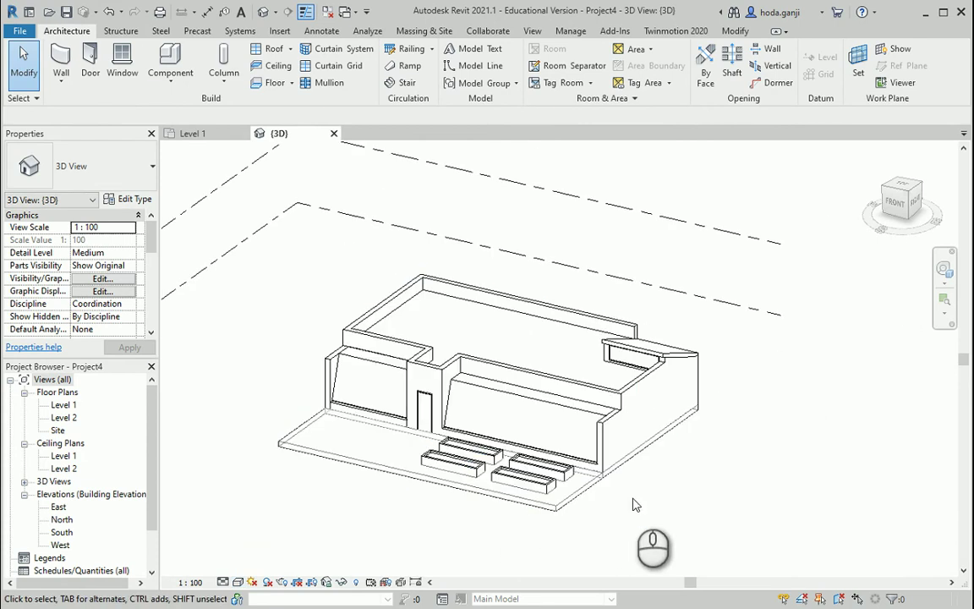
# Start Wall by Face with the Generic - 200mm wall type and inspect the mass faces from the front and back.
pyautogui.click(63, 84)
pyautogui.click(89, 163)
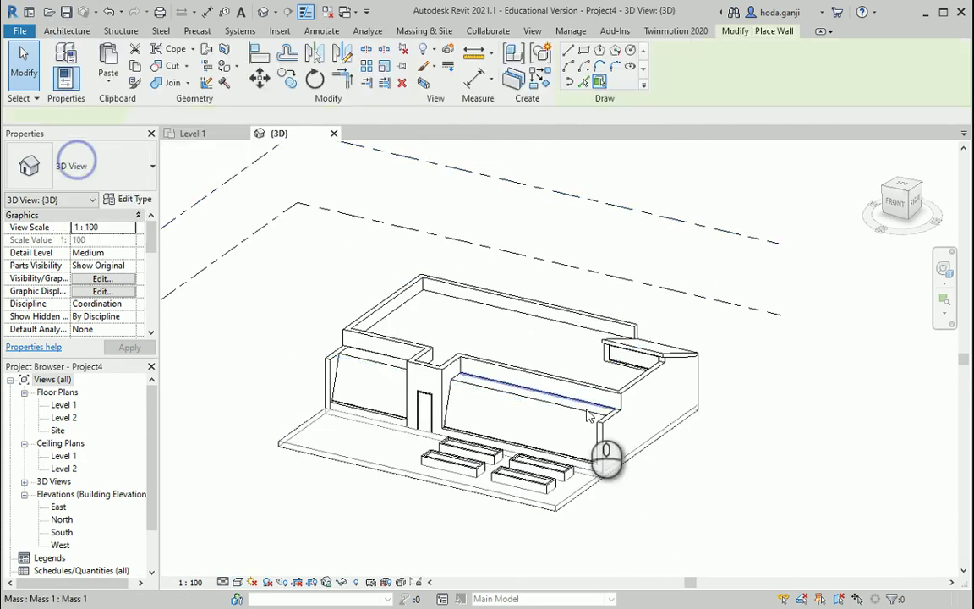
pyautogui.scroll(2, 626, 402)
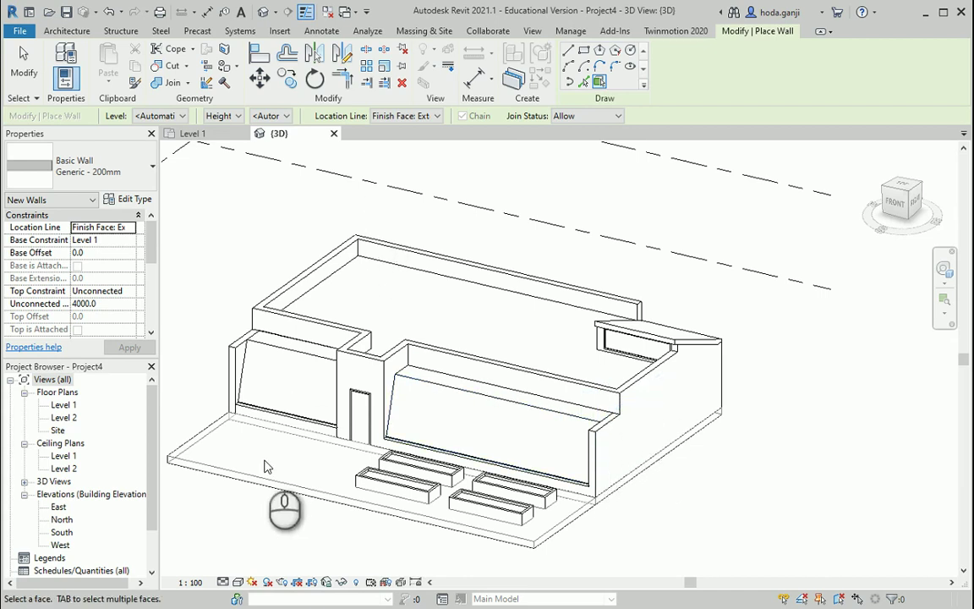
pyautogui.scroll(-2, 437, 343)
pyautogui.keyDown('shift'); pyautogui.moveTo(320, 365); pyautogui.dragTo(473, 423, button='middle'); pyautogui.keyUp('shift')
pyautogui.scroll(3, 279, 391)
pyautogui.scroll(2, 461, 406)
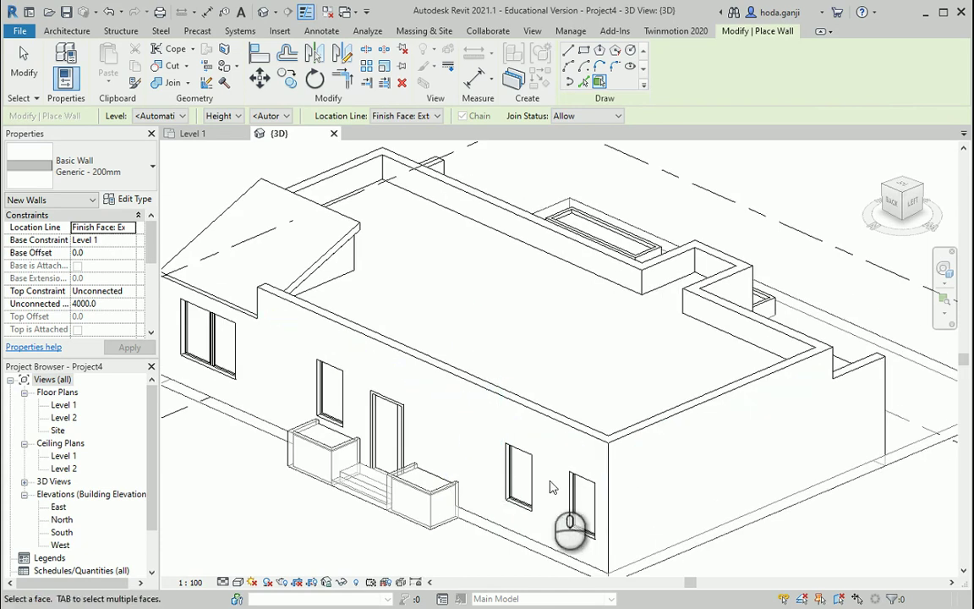
pyautogui.scroll(-2, 455, 372)
pyautogui.keyDown('shift'); pyautogui.moveTo(654, 414); pyautogui.dragTo(423, 404, button='middle'); pyautogui.keyUp('shift')
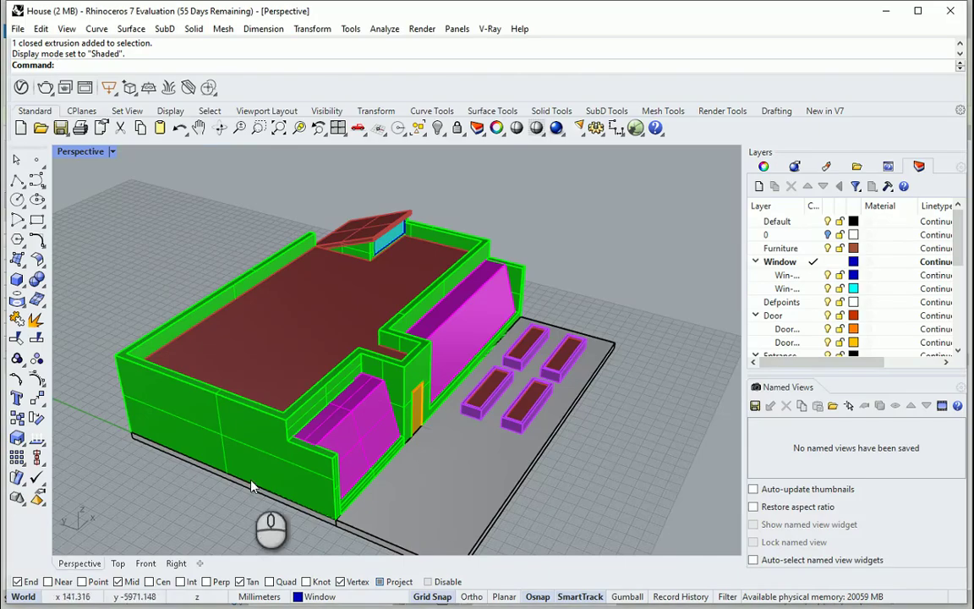
pyautogui.scroll(7, 147, 439)
# Switch to Rhino to examine the house's exterior walls, windows and door openings, and return to the Revit 3D view.
pyautogui.middleClick(148, 439)
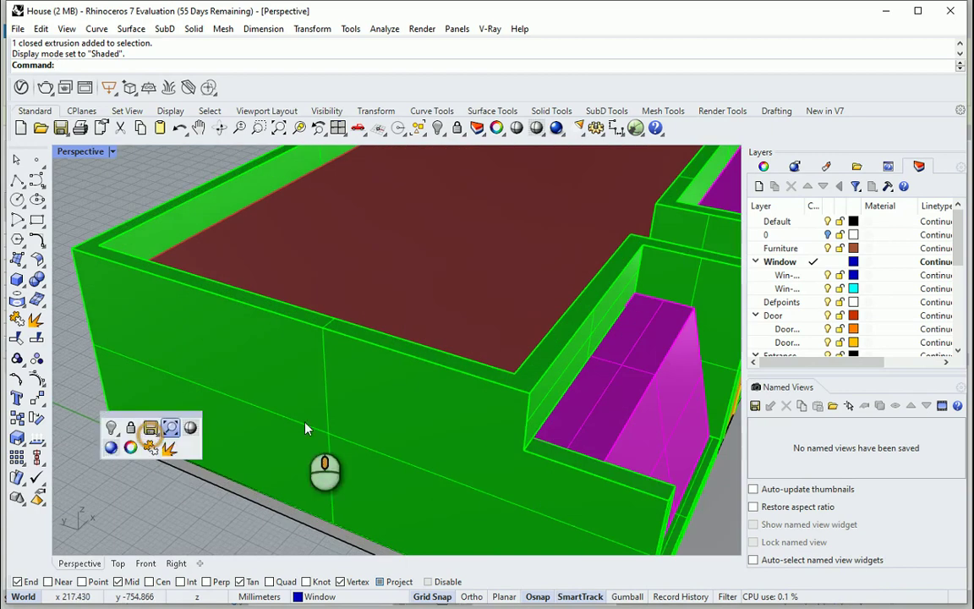
pyautogui.scroll(4, 296, 378)
pyautogui.scroll(-11, 296, 378)
pyautogui.click(226, 454)
pyautogui.moveTo(243, 439); pyautogui.dragTo(393, 439, button='right')
pyautogui.scroll(6, 415, 330)
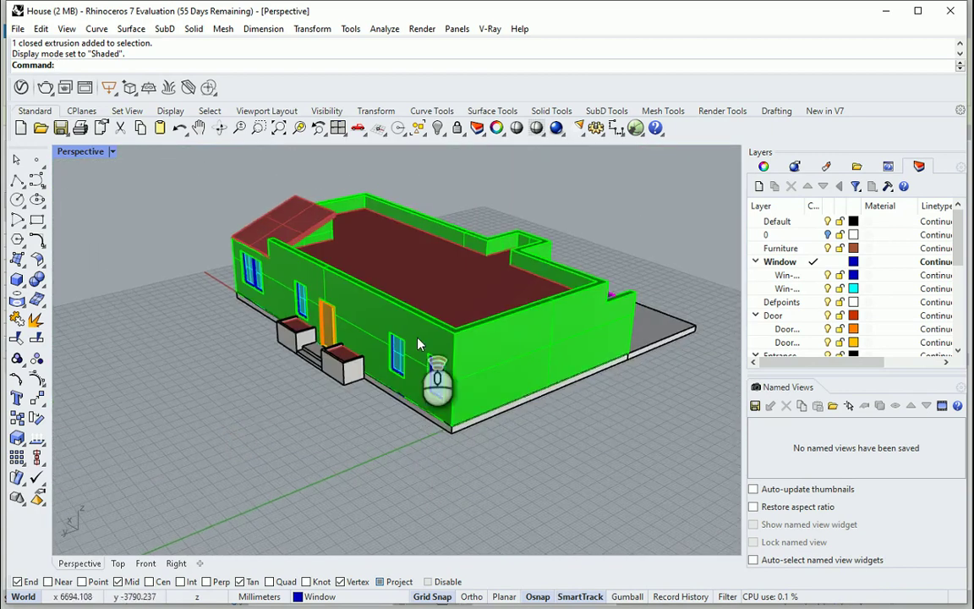
pyautogui.click(461, 300)
pyautogui.scroll(-5, 356, 474)
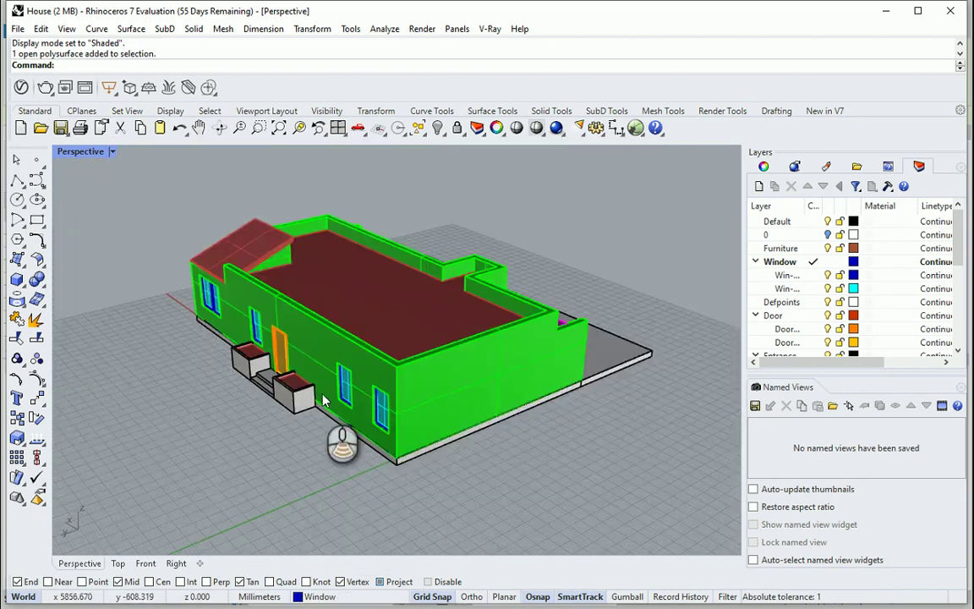
pyautogui.moveTo(540, 431)
pyautogui.mouseDown(button='right')
pyautogui.moveTo(372, 469)
pyautogui.moveTo(342, 446)
pyautogui.moveTo(361, 428)
pyautogui.mouseUp(button='right')
pyautogui.scroll(4, 342, 446)
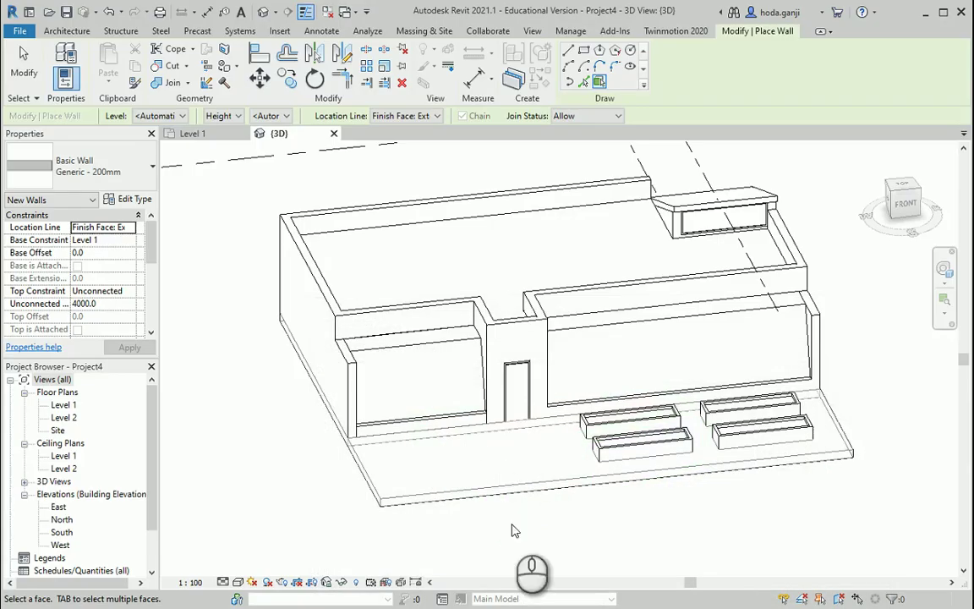
pyautogui.keyDown('shift'); pyautogui.moveTo(513, 528); pyautogui.dragTo(504, 457, button='middle'); pyautogui.keyUp('shift')
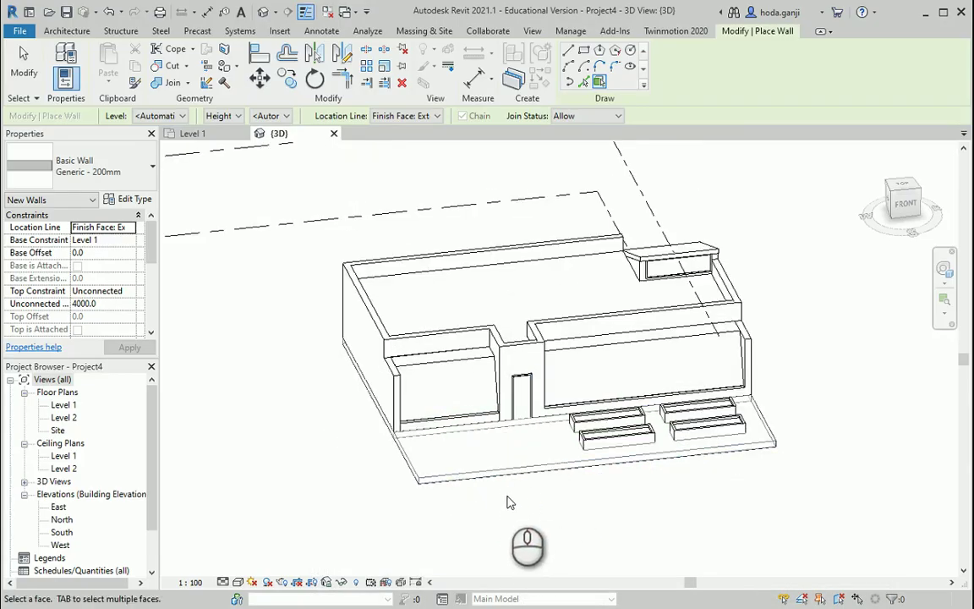
# Leave Wall by Face and create a Generic - 400mm Roof by Face on the mass's main flat roof face at Level 2.
pyautogui.moveTo(507, 502)
pyautogui.keyDown('shift'); pyautogui.mouseDown(button='middle')
pyautogui.moveTo(441, 491)
pyautogui.moveTo(499, 463)
pyautogui.mouseUp(button='middle'); pyautogui.keyUp('shift')
pyautogui.scroll(3, 503, 472)
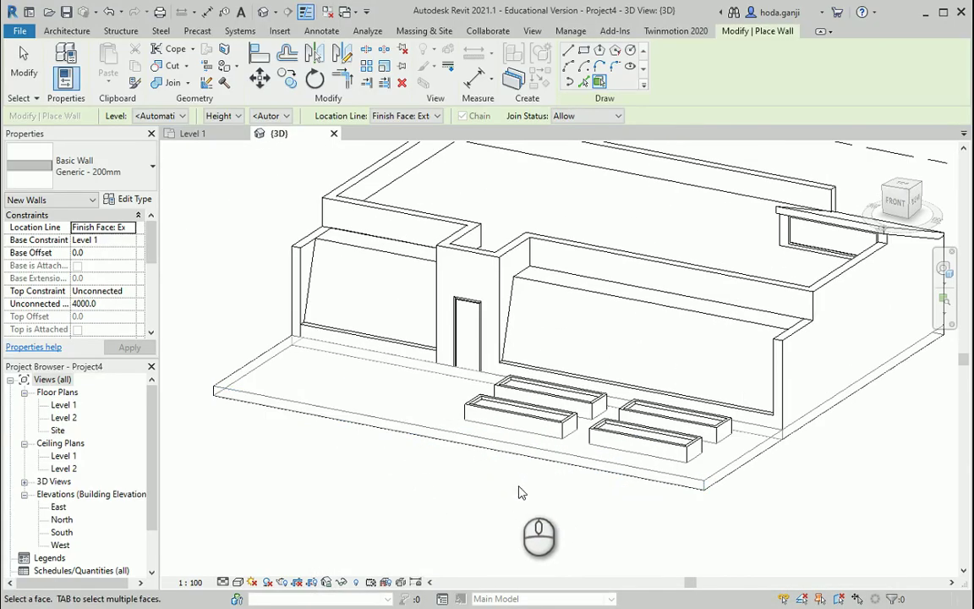
pyautogui.scroll(-2, 543, 501)
pyautogui.press('Escape')
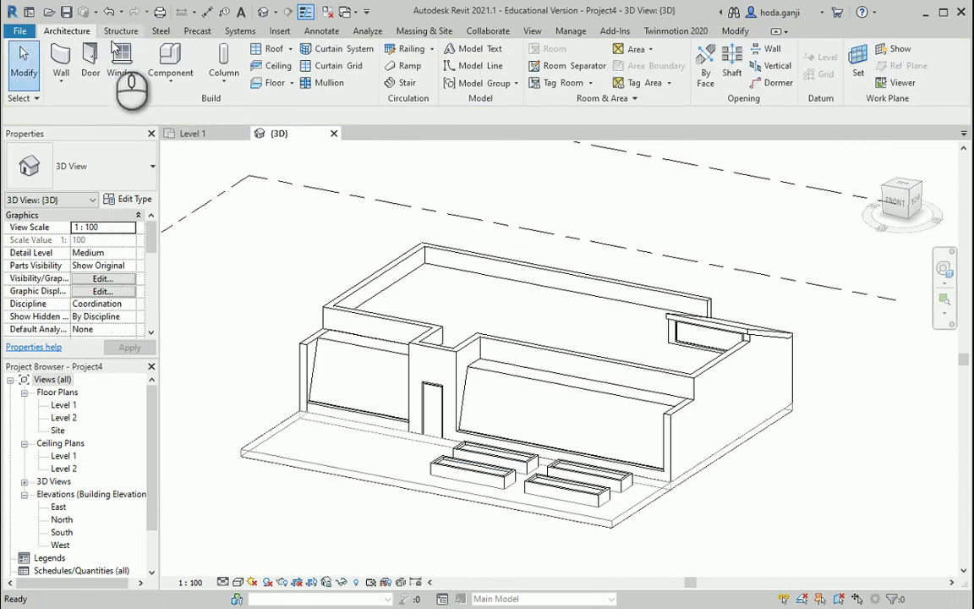
pyautogui.click(291, 50)
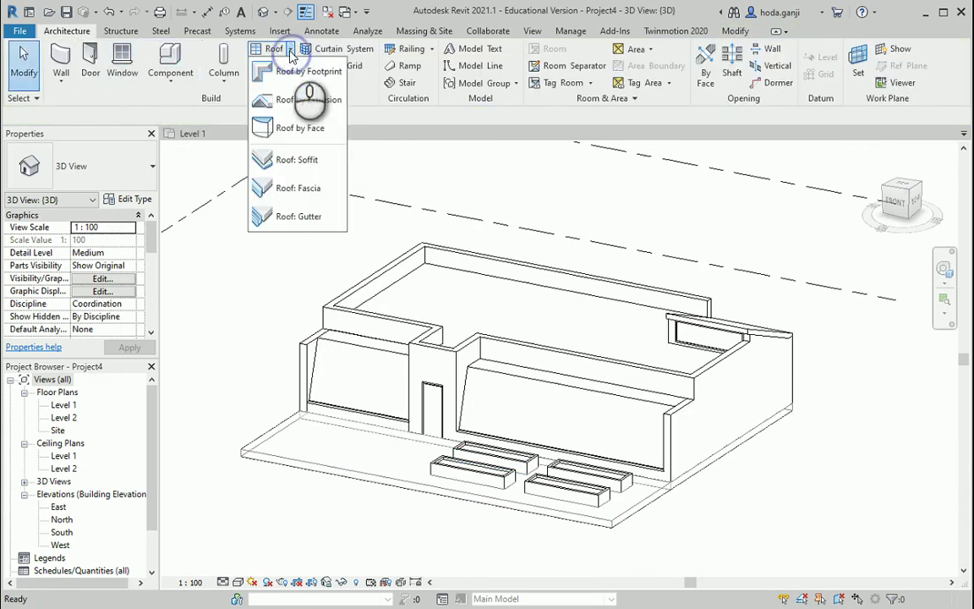
pyautogui.click(295, 126)
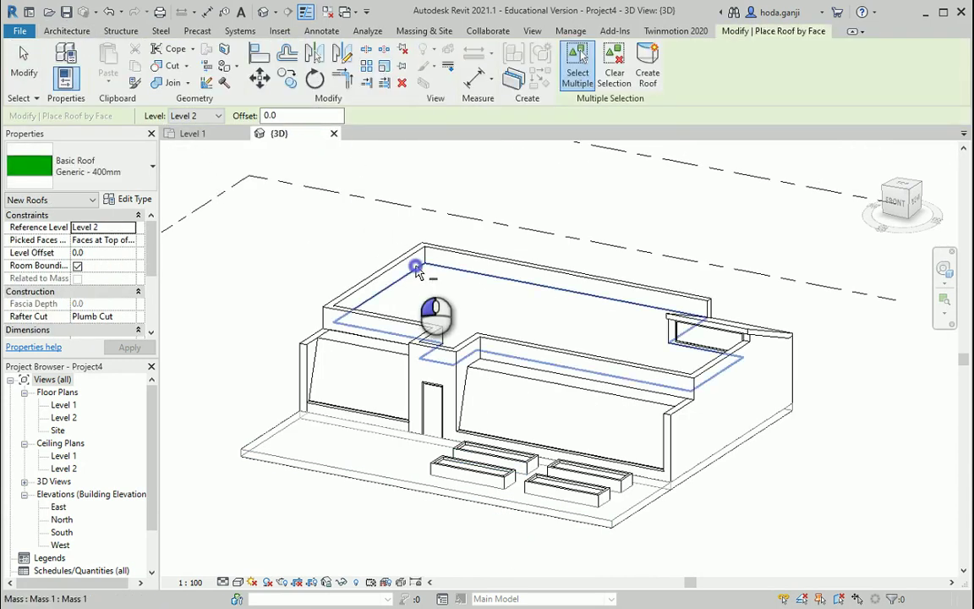
pyautogui.click(416, 267)
pyautogui.click(642, 81)
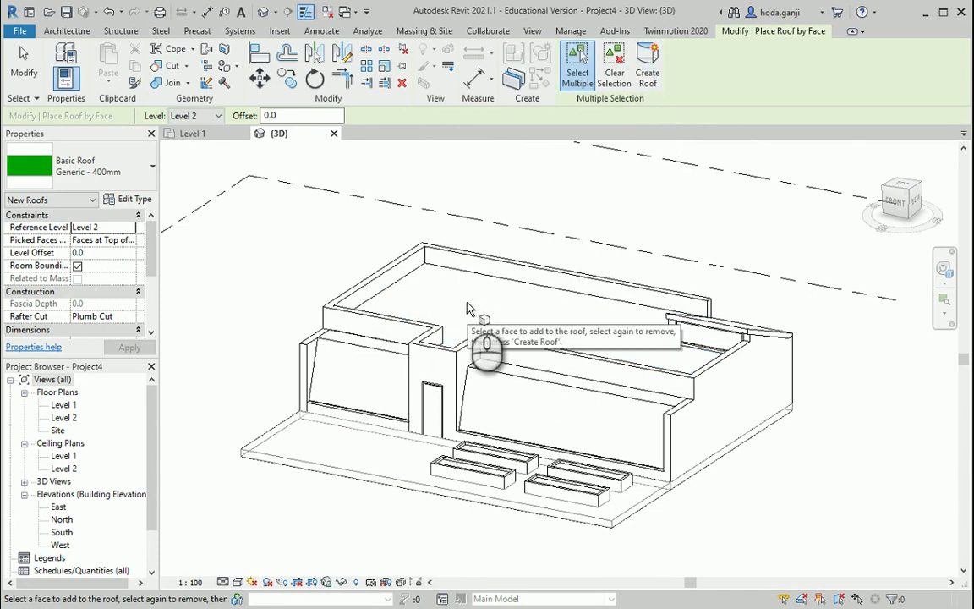
pyautogui.press('Escape')
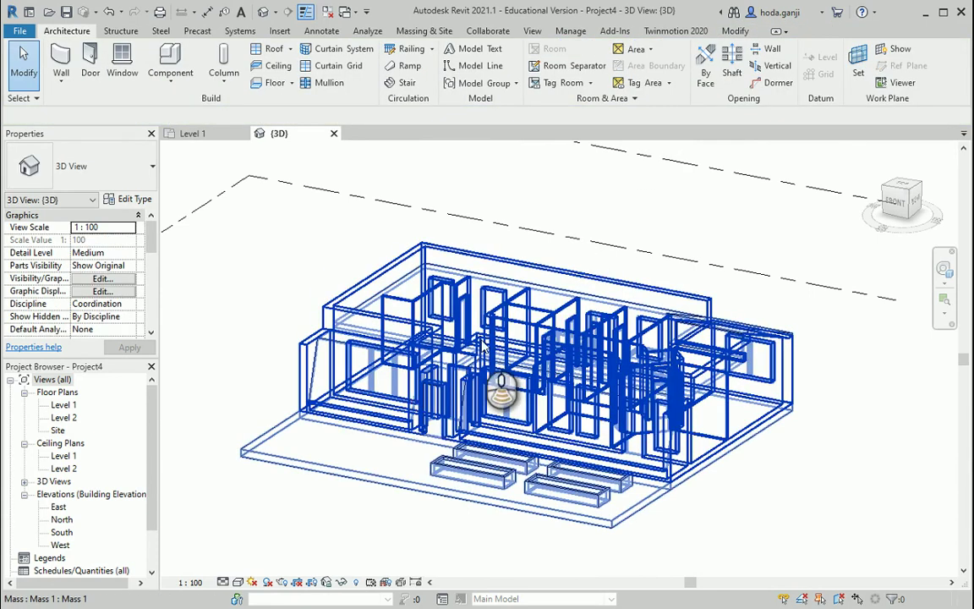
# Set the 3D view's visual style to Shaded.
pyautogui.scroll(-2, 482, 346)
pyautogui.keyDown('shift'); pyautogui.moveTo(548, 480); pyautogui.dragTo(261, 574, button='middle'); pyautogui.keyUp('shift')
pyautogui.click(238, 583)
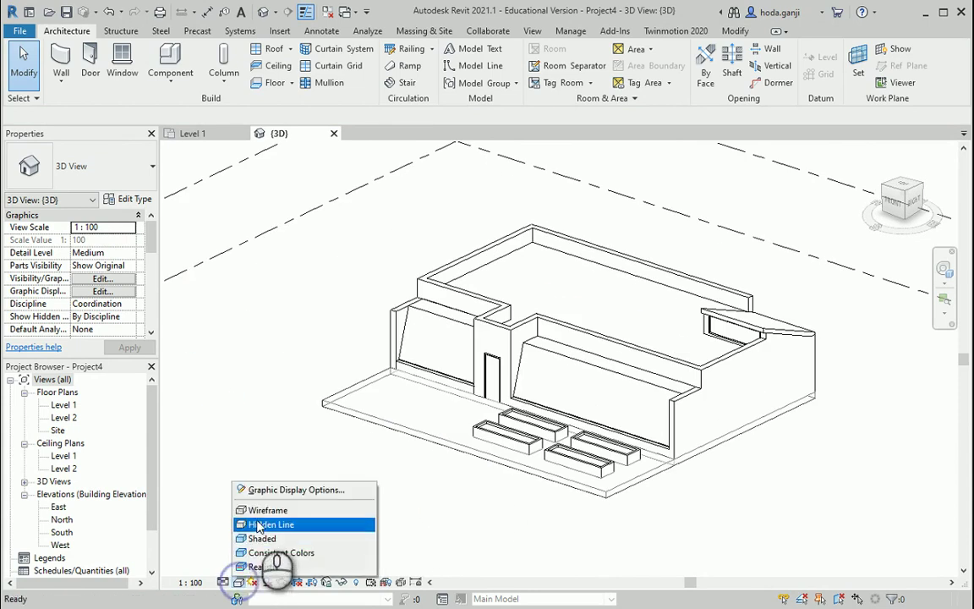
pyautogui.click(262, 525)
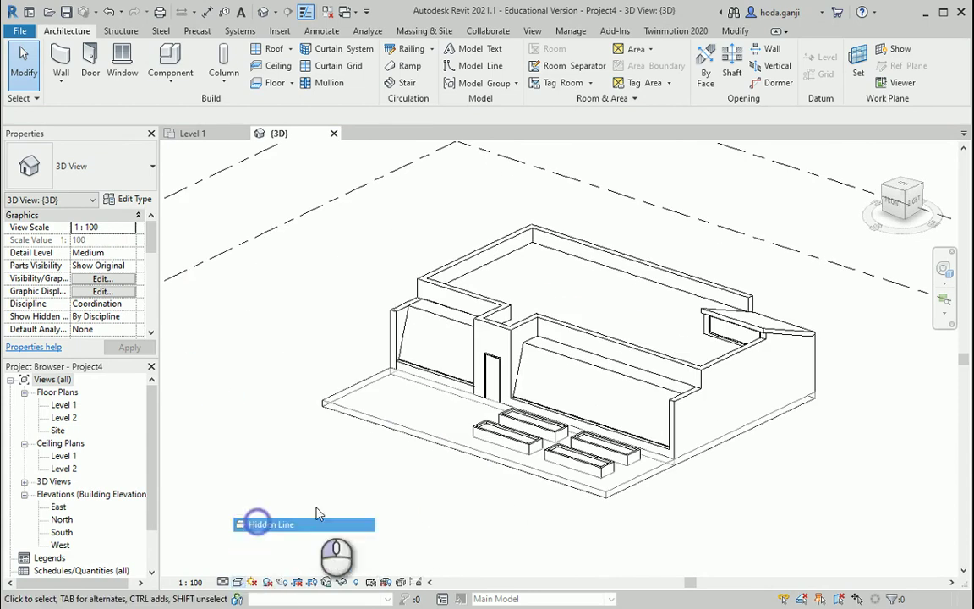
pyautogui.click(239, 582)
pyautogui.click(266, 539)
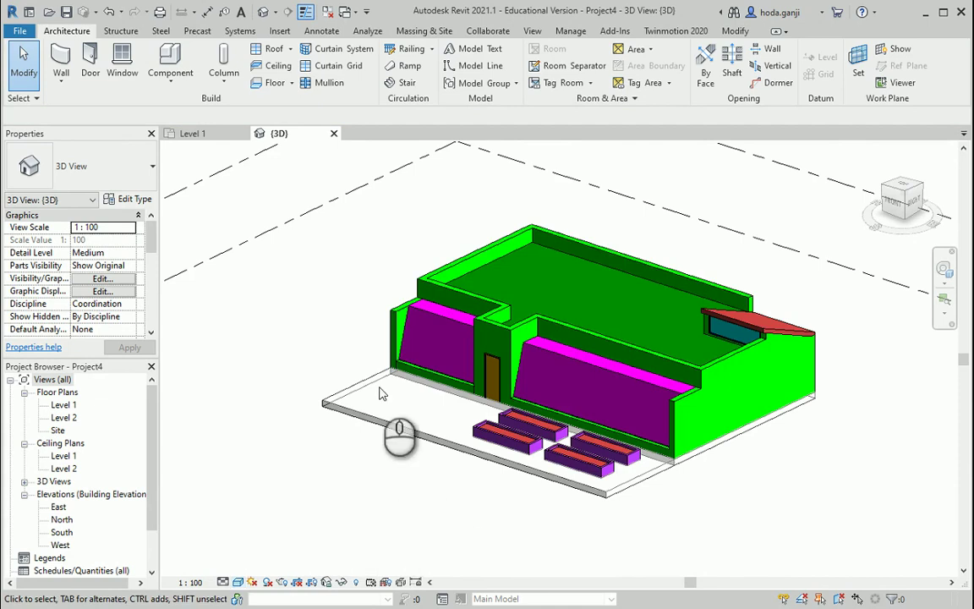
# Select the whole house model, including the imported mass, in the 3D view and delete it.
pyautogui.keyDown('shift'); pyautogui.moveTo(251, 435); pyautogui.dragTo(670, 558, button='middle'); pyautogui.keyUp('shift')
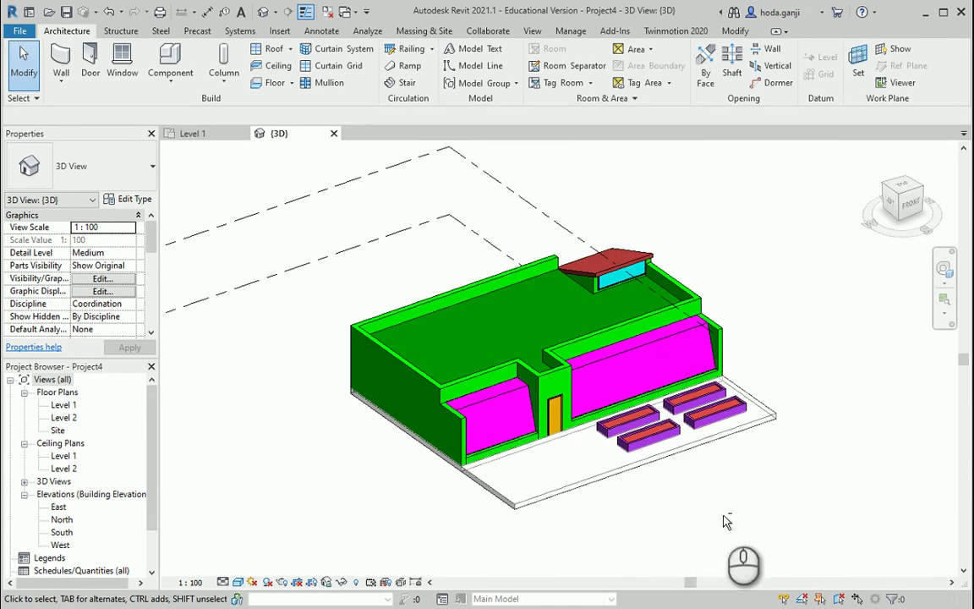
pyautogui.scroll(2, 725, 522)
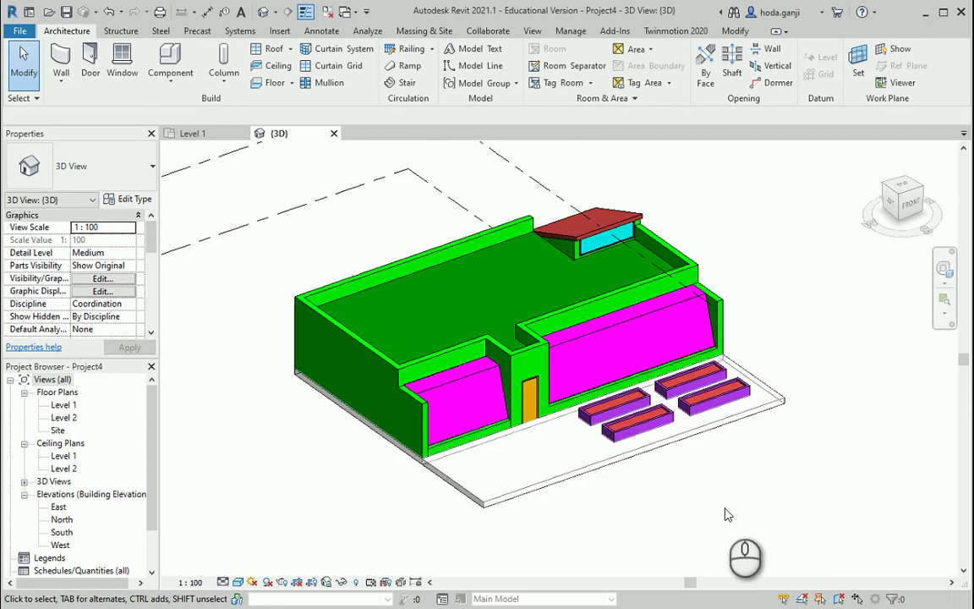
pyautogui.keyDown('shift'); pyautogui.moveTo(735, 507); pyautogui.dragTo(668, 554, button='middle'); pyautogui.keyUp('shift')
pyautogui.moveTo(701, 550); pyautogui.dragTo(356, 291)
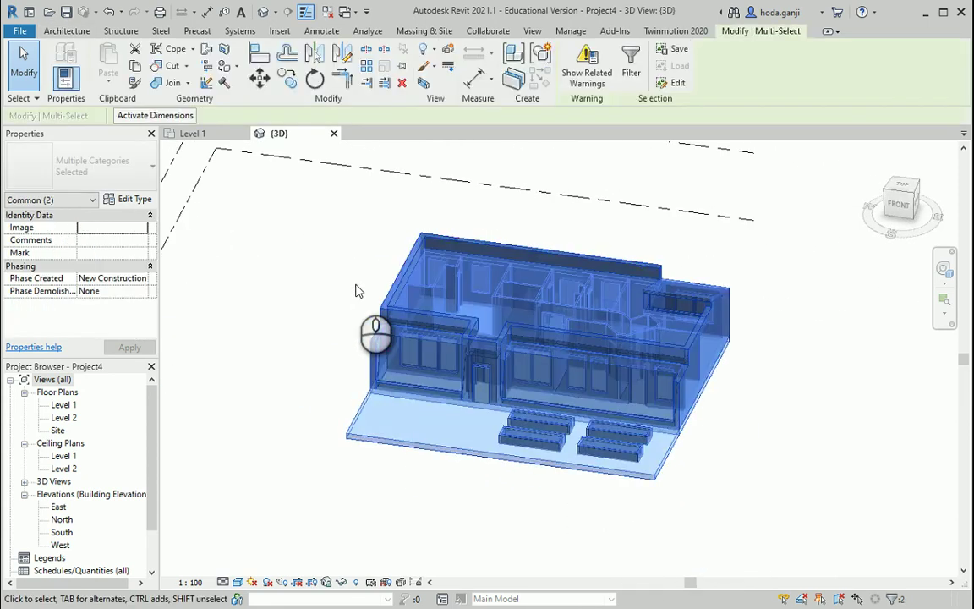
pyautogui.press('Delete')
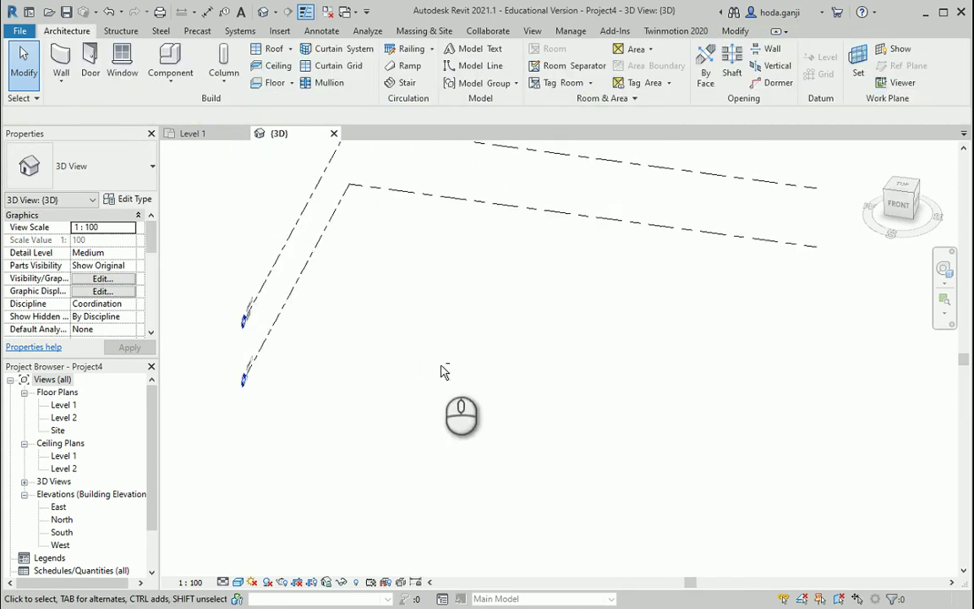
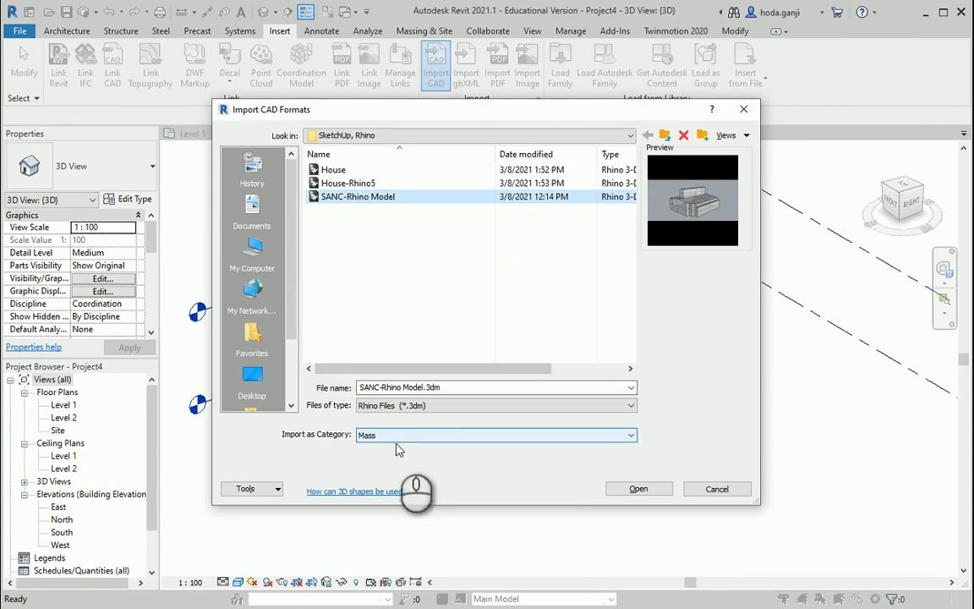
# Import SANC-Rhino Model.3dm with the Mass category and select the imported house mass in the 3D view.
pyautogui.click(637, 488)
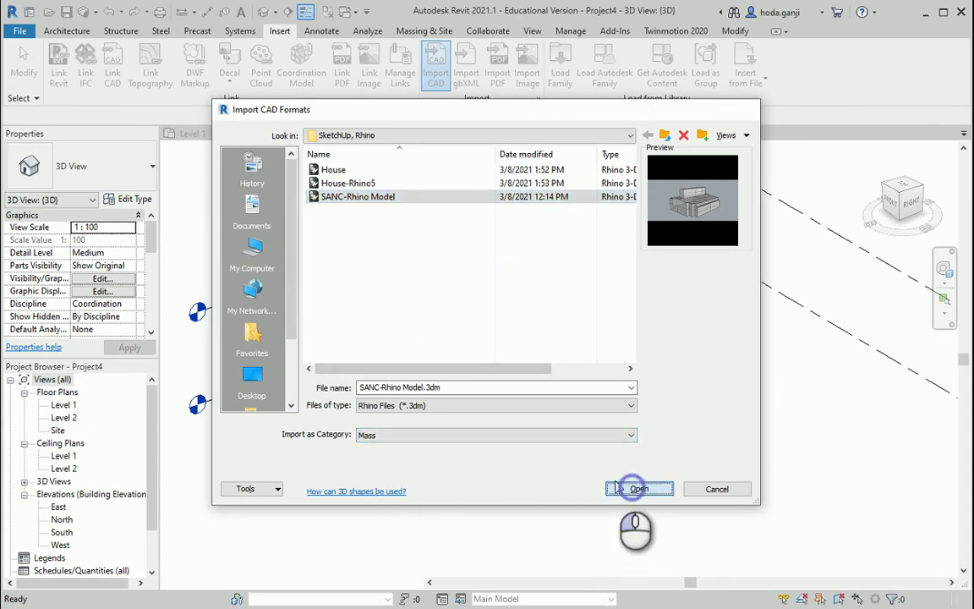
pyautogui.scroll(-2, 702, 473)
pyautogui.scroll(3, 723, 467)
pyautogui.click(639, 423)
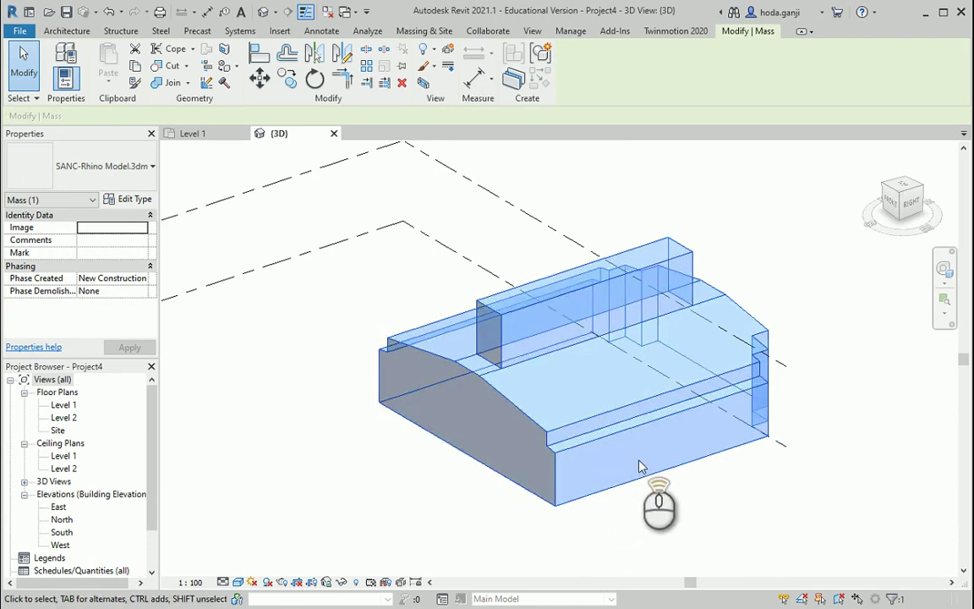
pyautogui.scroll(2, 640, 465)
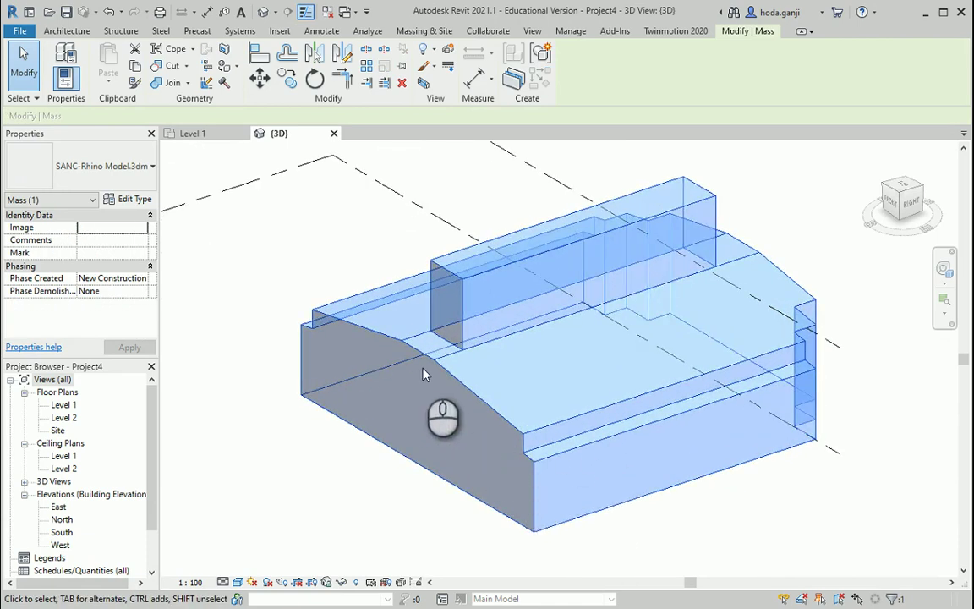
pyautogui.scroll(2, 499, 520)
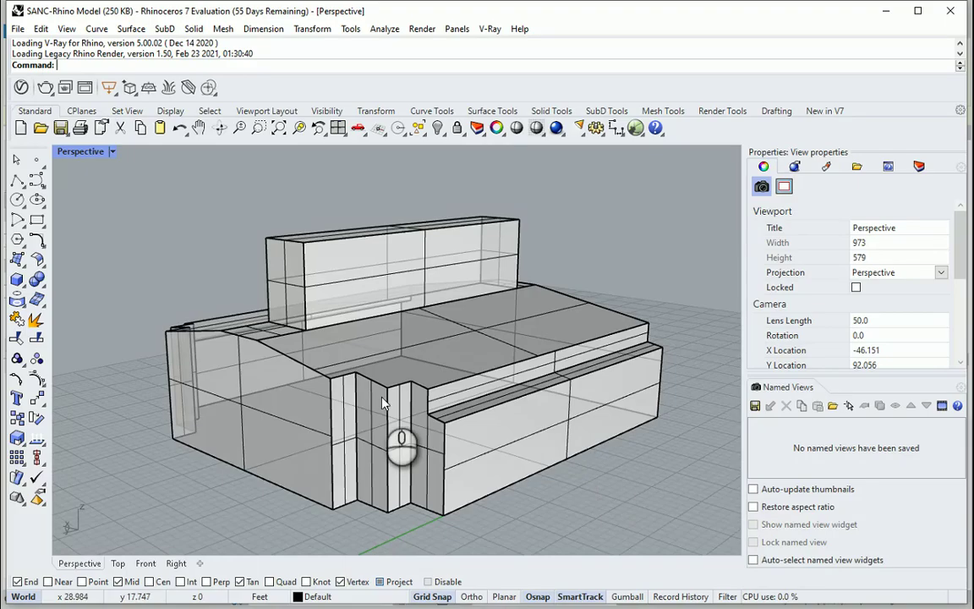
# Switch to Rhino, examine the SANC house model's stepped corners, gable ends and roof from several sides, and return to Revit.
pyautogui.scroll(-2, 347, 346)
pyautogui.middleClick(334, 348)
pyautogui.click(323, 444)
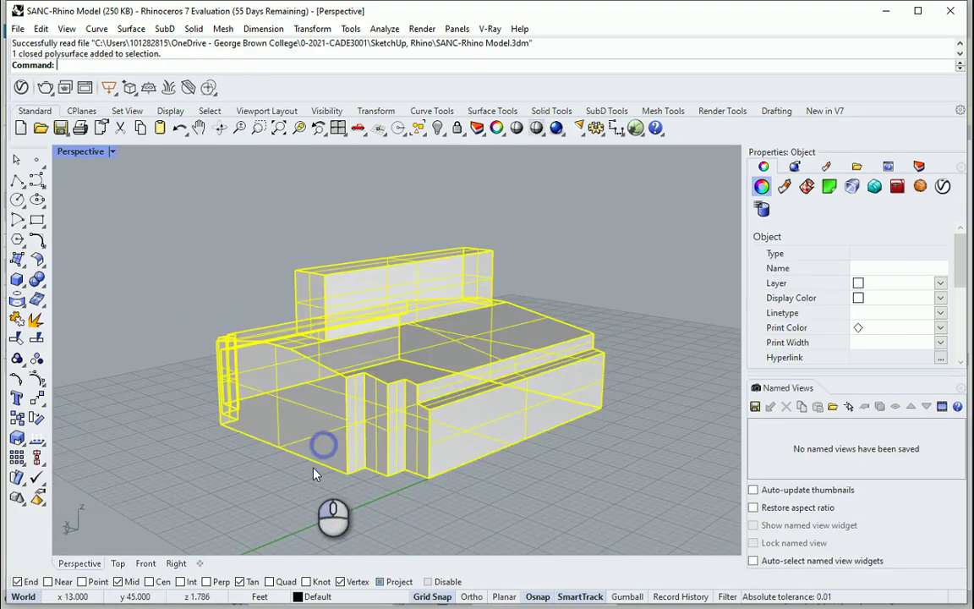
pyautogui.click(255, 453)
pyautogui.moveTo(239, 432); pyautogui.dragTo(483, 388, button='right')
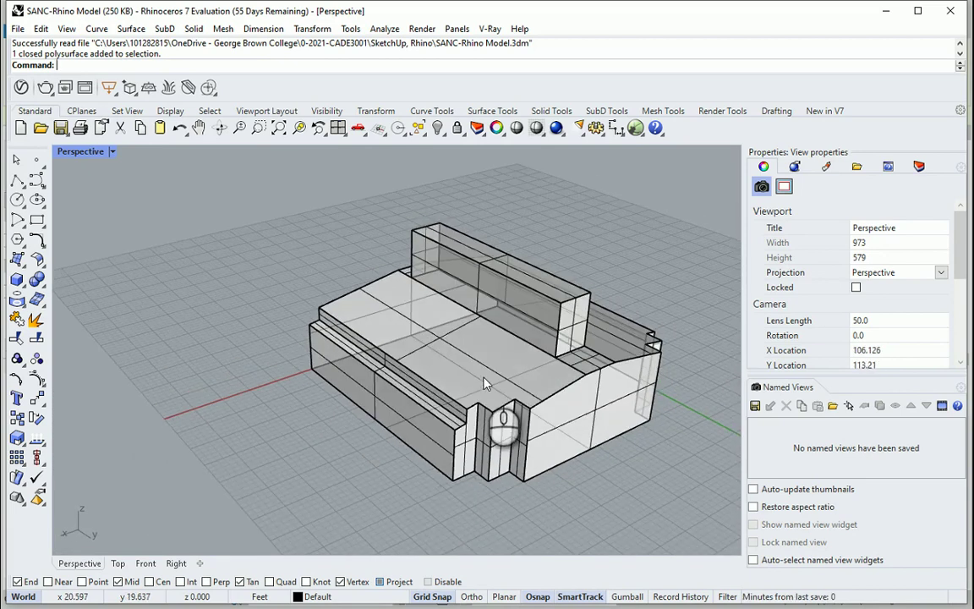
pyautogui.click(537, 416)
pyautogui.moveTo(536, 416); pyautogui.dragTo(336, 436, button='right')
pyautogui.scroll(-3, 640, 339)
pyautogui.click(649, 345)
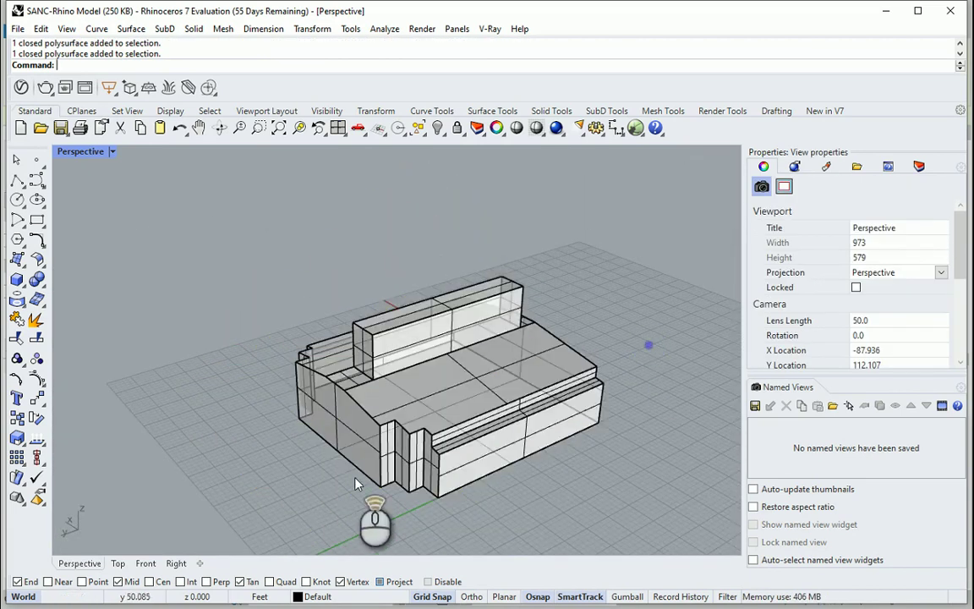
pyautogui.scroll(7, 364, 467)
pyautogui.scroll(-5, 338, 359)
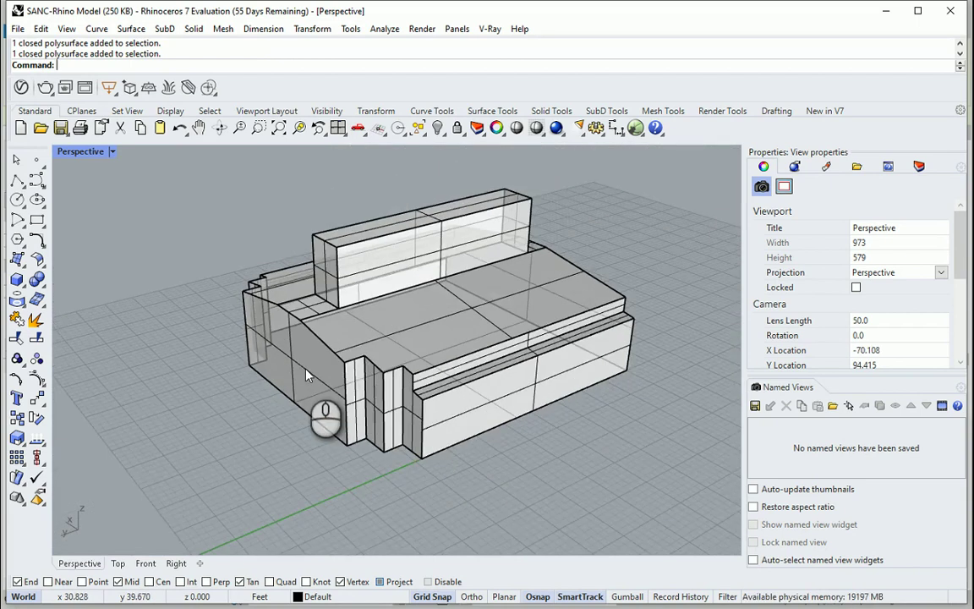
pyautogui.moveTo(311, 370); pyautogui.dragTo(387, 373, button='right')
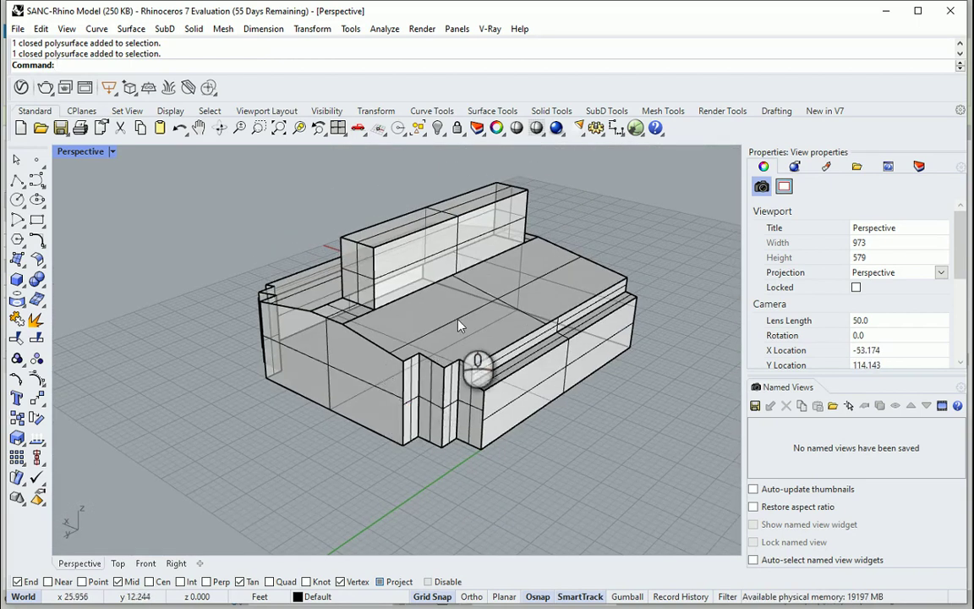
pyautogui.scroll(2, 548, 467)
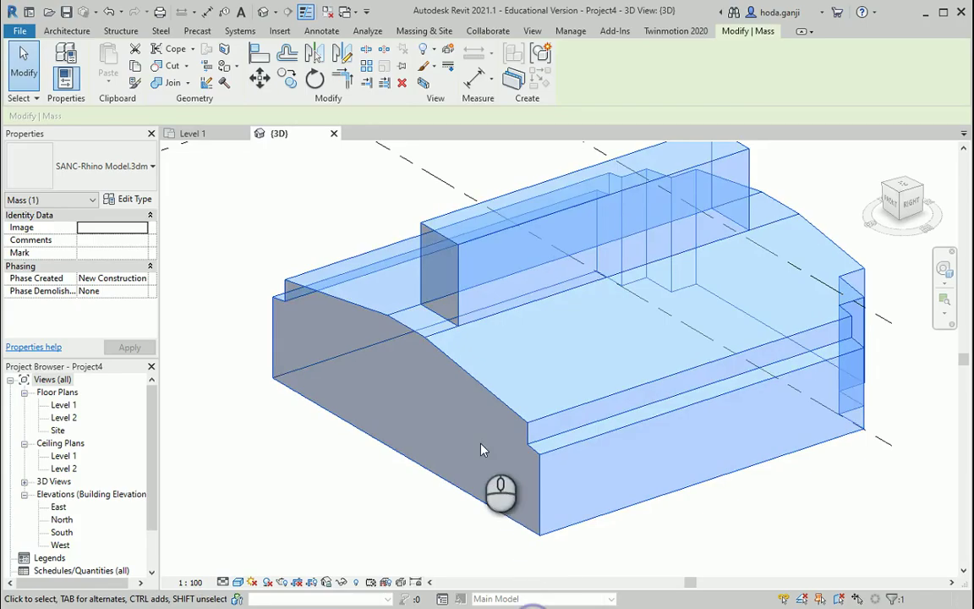
# Deselect the imported mass and try to apply a Generic - 200mm Wall by Face to it.
pyautogui.keyDown('shift'); pyautogui.moveTo(483, 448); pyautogui.dragTo(400, 457, button='middle'); pyautogui.keyUp('shift')
pyautogui.click(402, 461)
pyautogui.scroll(2, 636, 438)
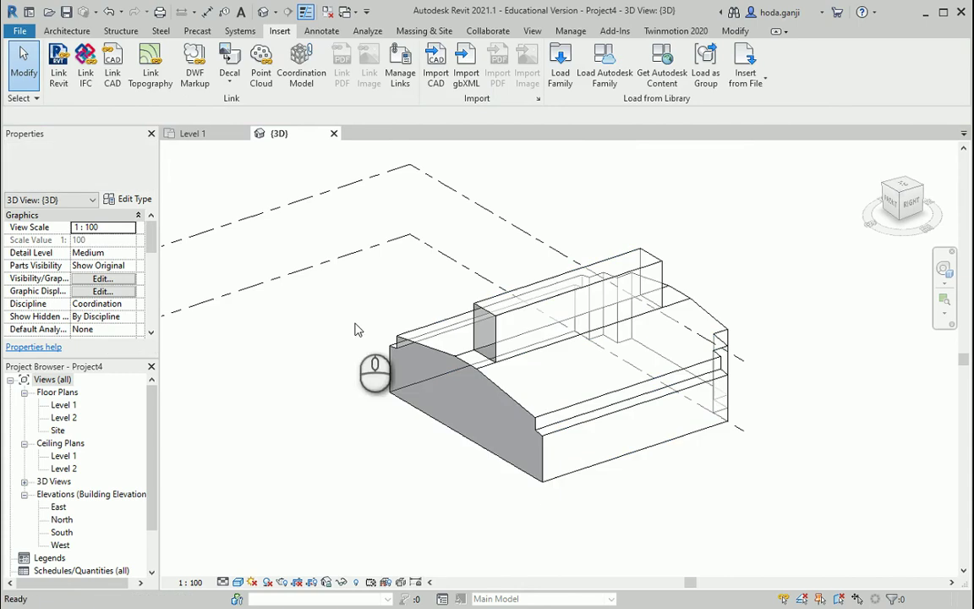
pyautogui.click(67, 30)
pyautogui.click(68, 83)
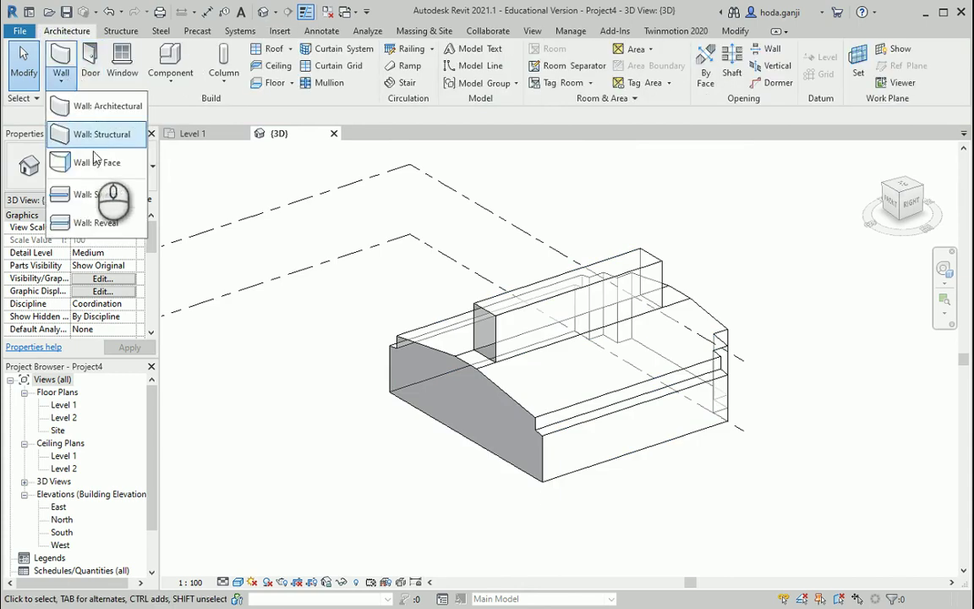
pyautogui.click(84, 157)
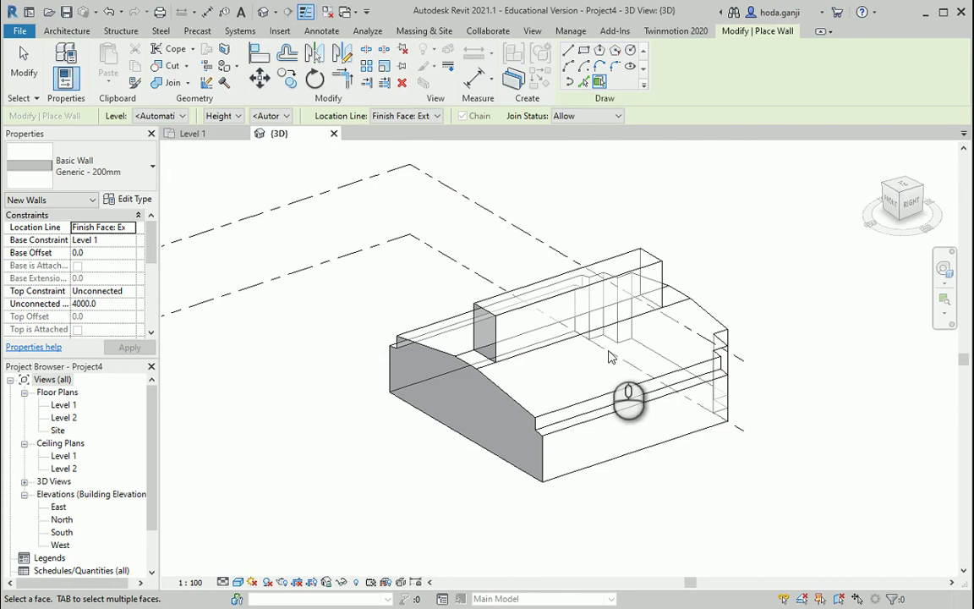
pyautogui.scroll(-4, 609, 351)
pyautogui.scroll(3, 394, 332)
pyautogui.press('Escape')
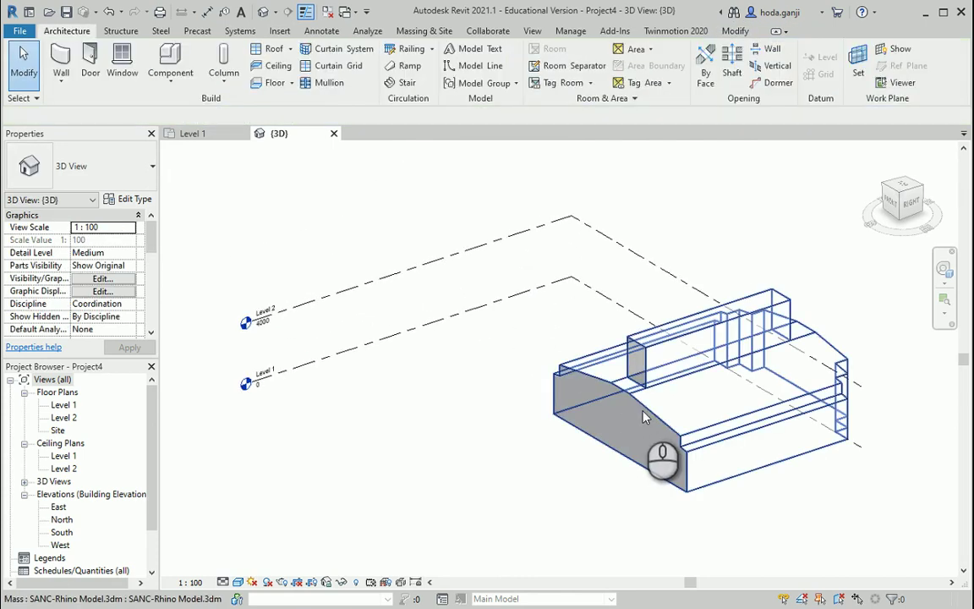
# Delete the directly imported SANC-Rhino Model mass from the 3D view.
pyautogui.click(644, 412)
pyautogui.press('Delete')
pyautogui.scroll(1, 420, 269)
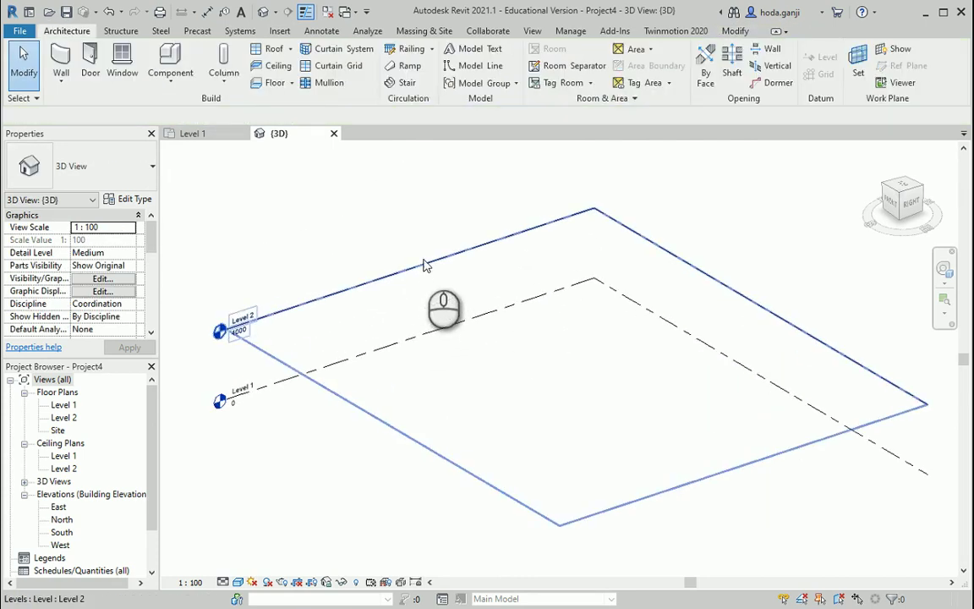
# Create an in-place mass with the default name, import SANC-Rhino Model.3dm into it, and finish the mass.
pyautogui.click(431, 32)
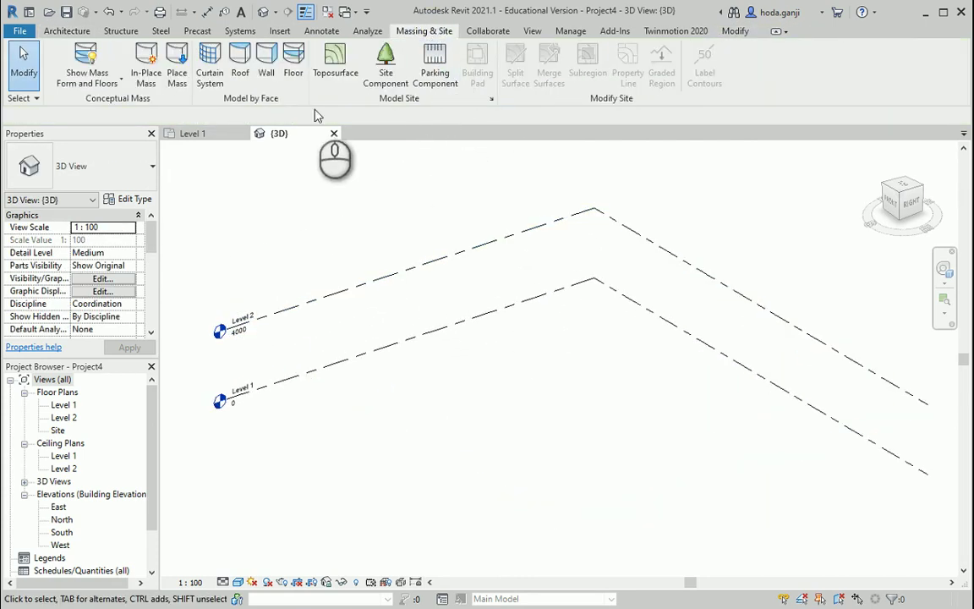
pyautogui.click(145, 67)
pyautogui.click(479, 337)
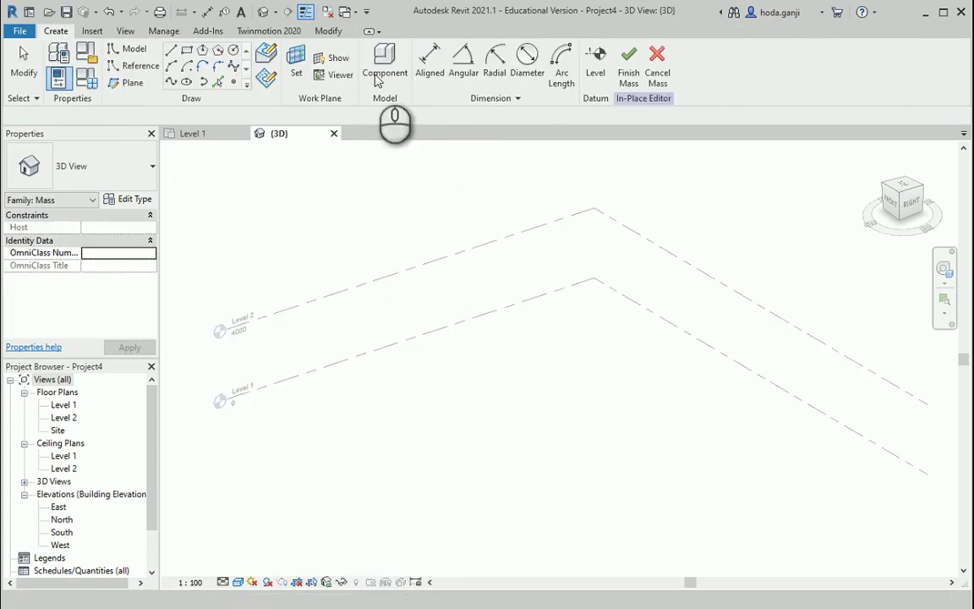
pyautogui.click(93, 30)
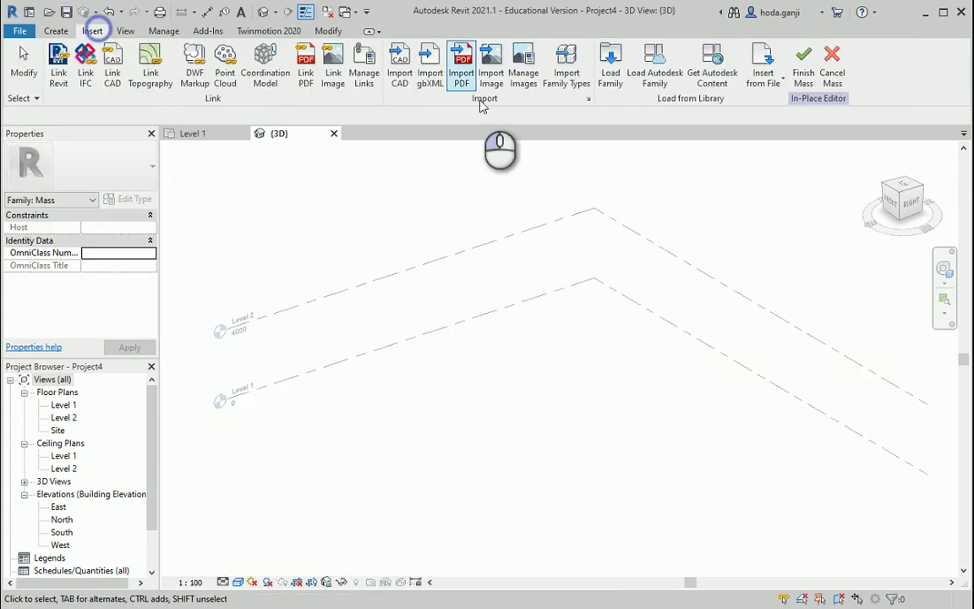
pyautogui.click(399, 72)
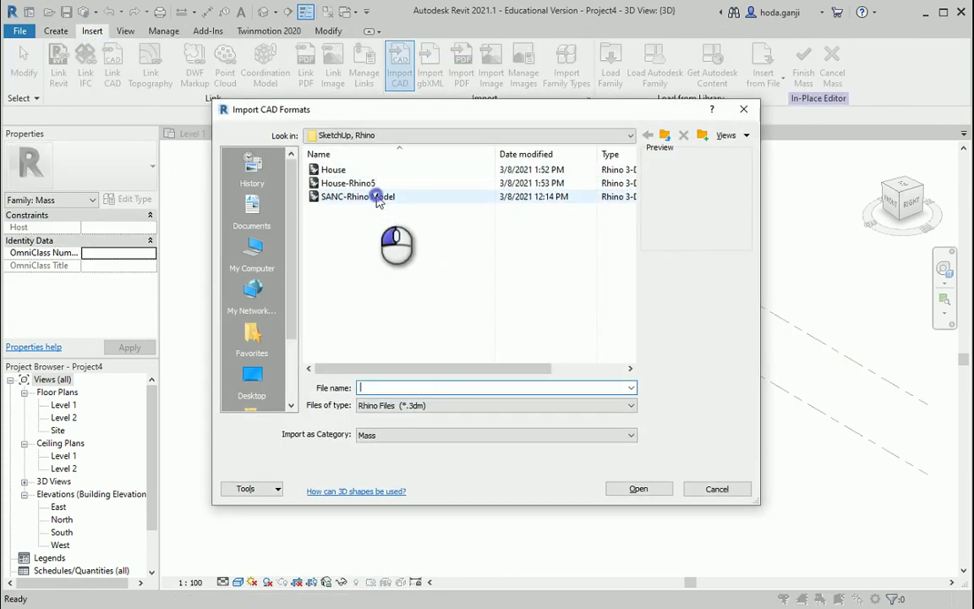
pyautogui.click(376, 196)
pyautogui.click(640, 489)
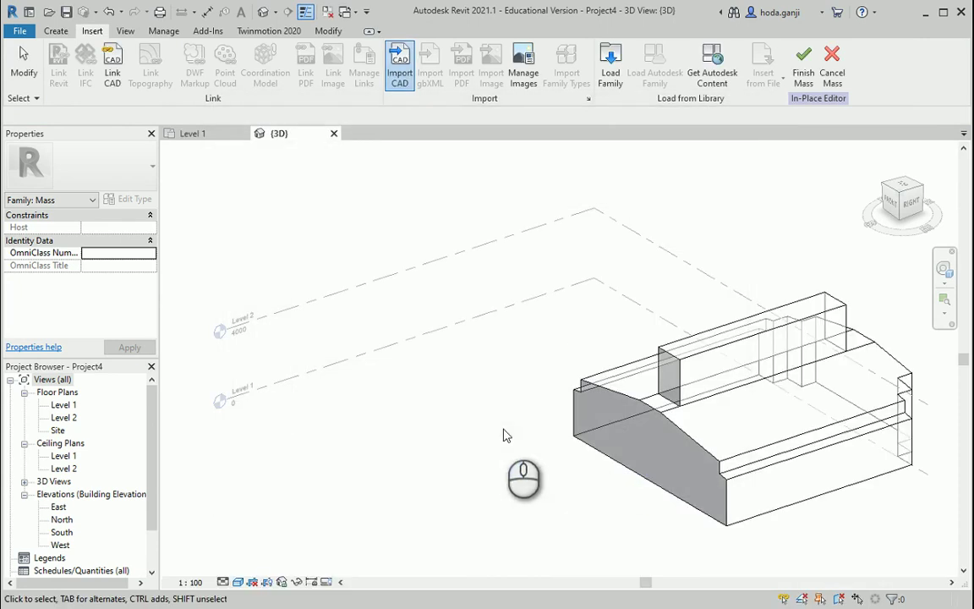
pyautogui.click(794, 87)
# Create Generic - 200mm walls by face on the mass's lower right-side long face and front gable face.
pyautogui.scroll(-2, 391, 316)
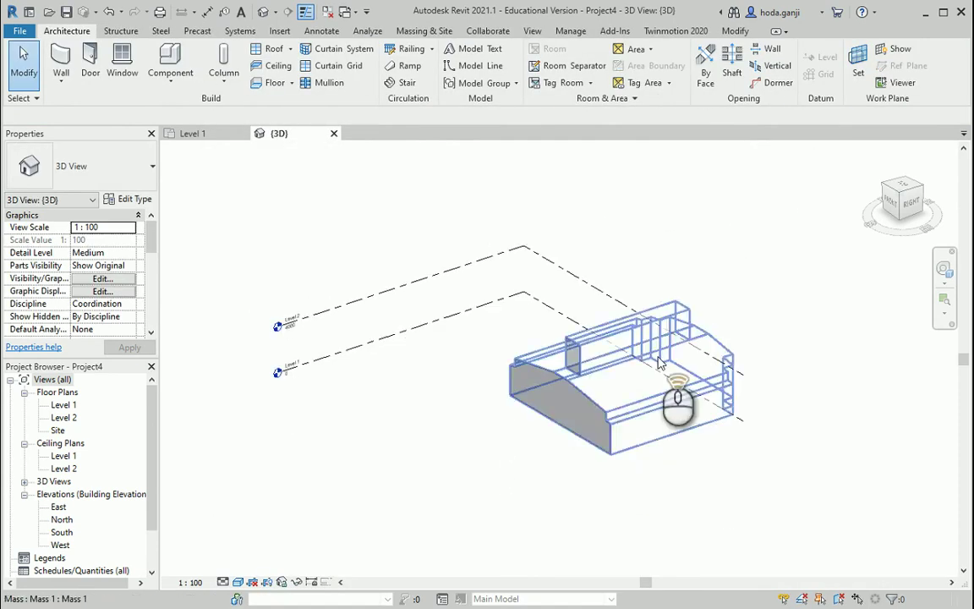
pyautogui.scroll(2, 696, 355)
pyautogui.click(61, 82)
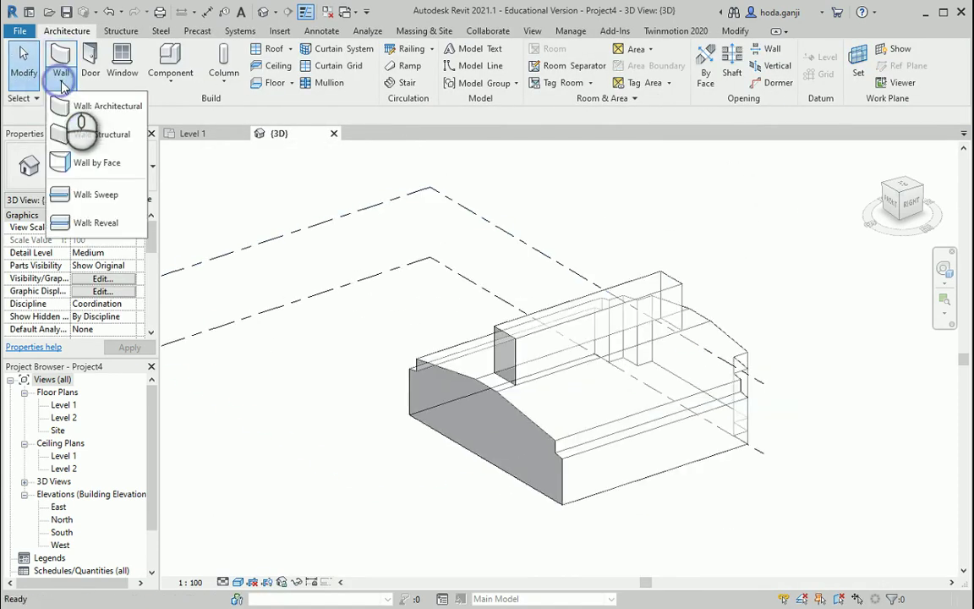
pyautogui.click(87, 160)
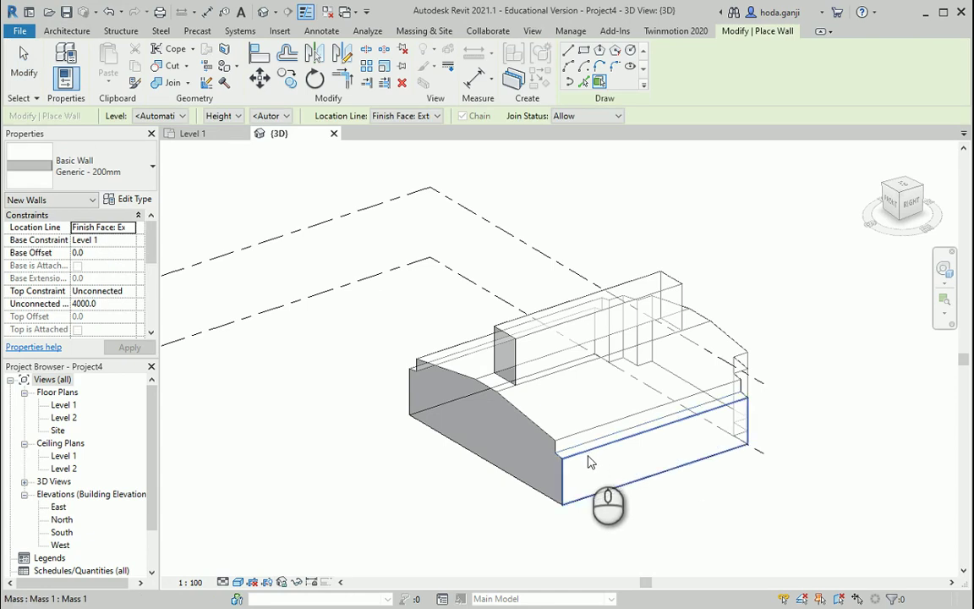
pyautogui.click(590, 462)
pyautogui.scroll(3, 533, 440)
pyautogui.scroll(-2, 541, 414)
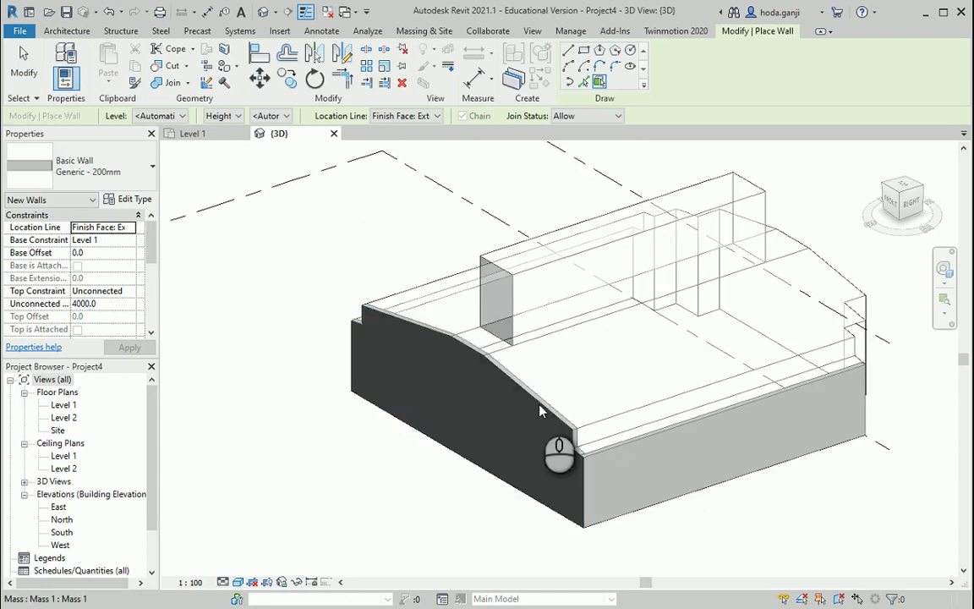
pyautogui.scroll(-2, 541, 412)
# Add a Generic - 200mm Wall by Face on the lower long face of the mass's left side.
pyautogui.keyDown('shift'); pyautogui.moveTo(420, 393); pyautogui.dragTo(378, 461, button='middle'); pyautogui.keyUp('shift')
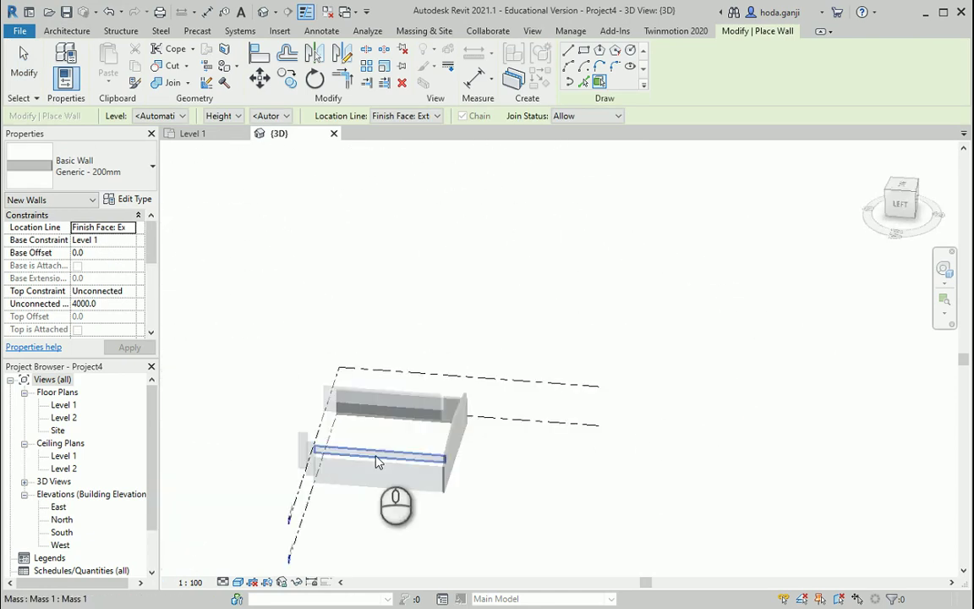
pyautogui.scroll(3, 378, 461)
pyautogui.scroll(-2, 347, 482)
pyautogui.scroll(-2, 541, 409)
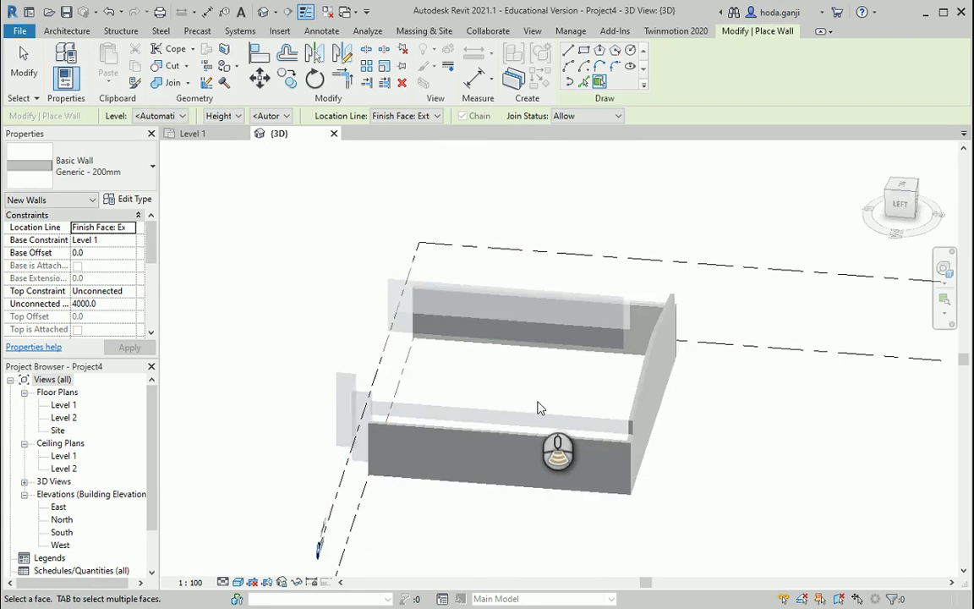
pyautogui.scroll(-1, 541, 409)
pyautogui.keyDown('shift'); pyautogui.moveTo(500, 414); pyautogui.dragTo(585, 426, button='middle'); pyautogui.keyUp('shift')
pyautogui.scroll(3, 663, 537)
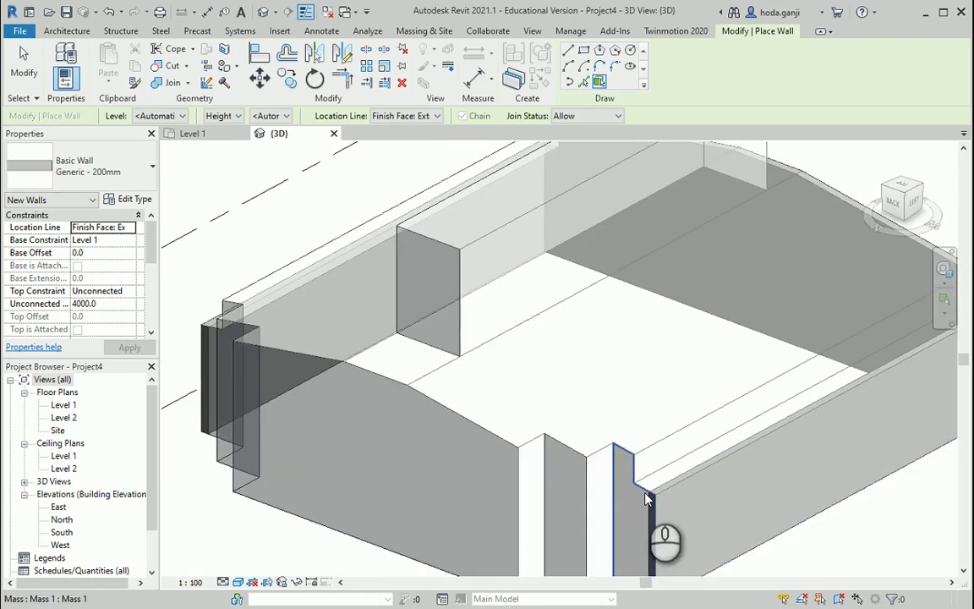
# Add Generic - 200mm walls by face to the back gable and the stepped back-corner faces, and leave the wall command.
pyautogui.click(645, 493)
pyautogui.click(602, 454)
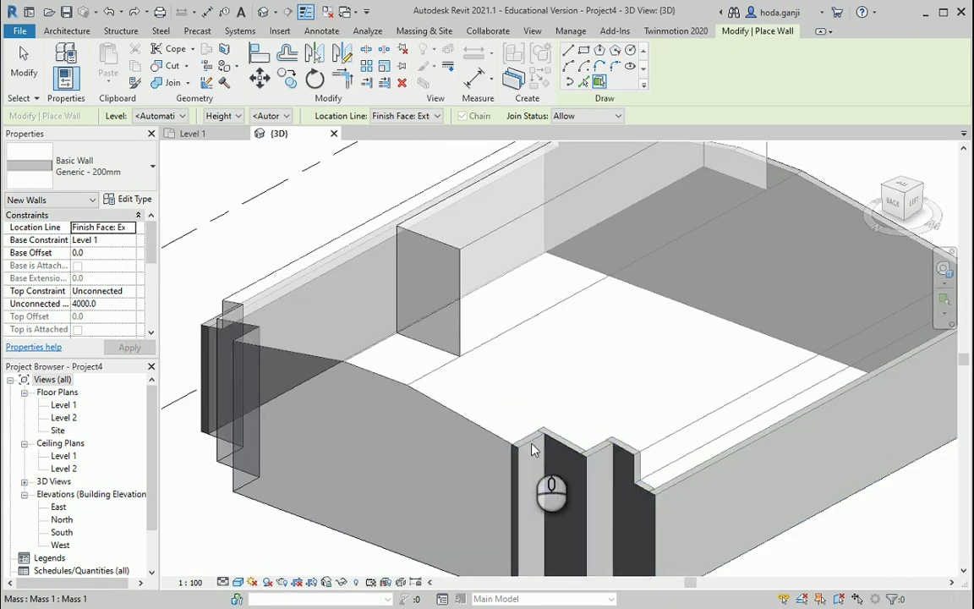
pyautogui.click(487, 430)
pyautogui.scroll(-2, 453, 317)
pyautogui.click(782, 358)
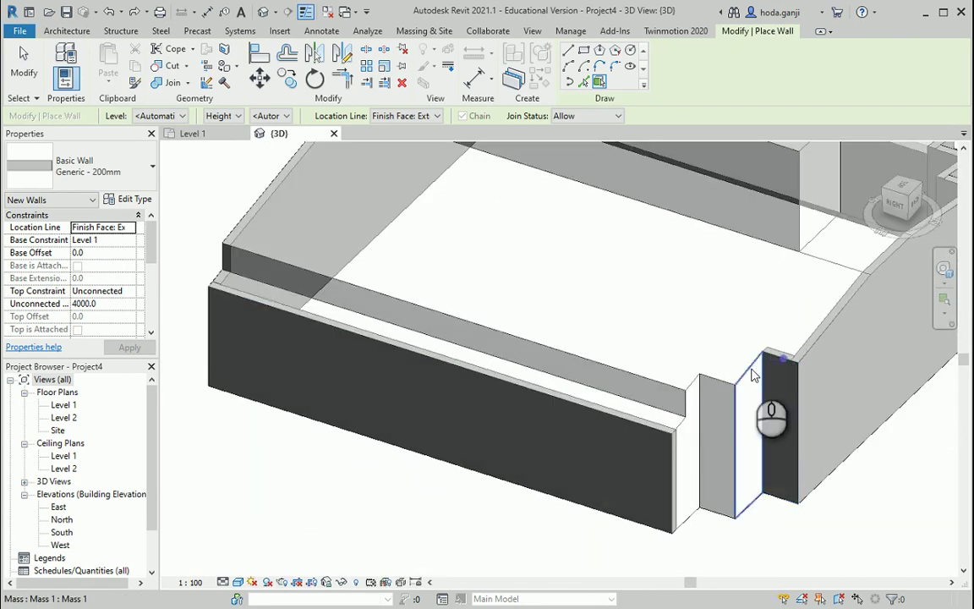
pyautogui.click(751, 369)
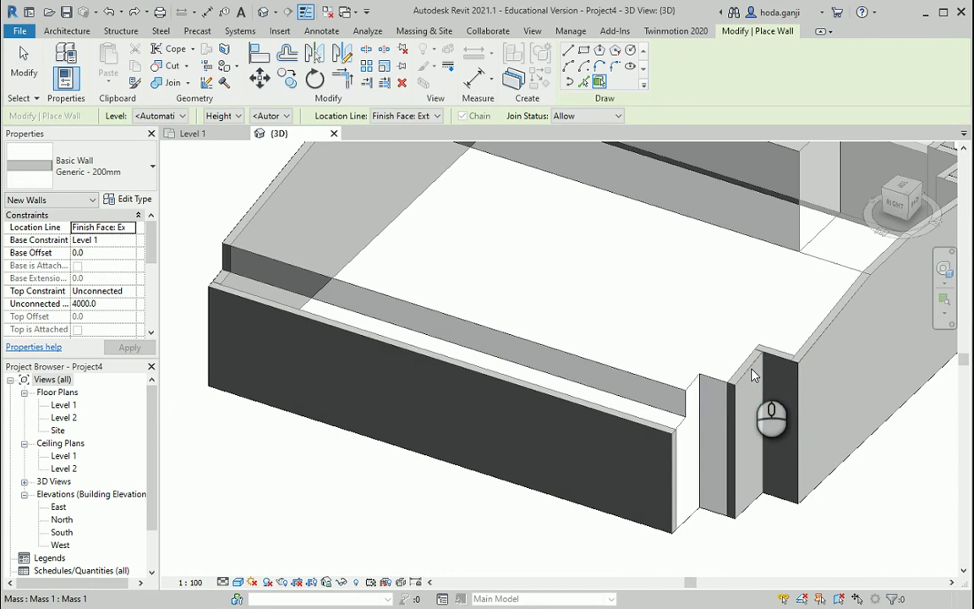
pyautogui.click(711, 382)
pyautogui.click(678, 434)
pyautogui.press('Escape')
# Try to create a single Generic - 400mm roof by face from all of the mass's top faces together.
pyautogui.keyDown('shift'); pyautogui.moveTo(450, 461); pyautogui.dragTo(395, 431, button='middle'); pyautogui.keyUp('shift')
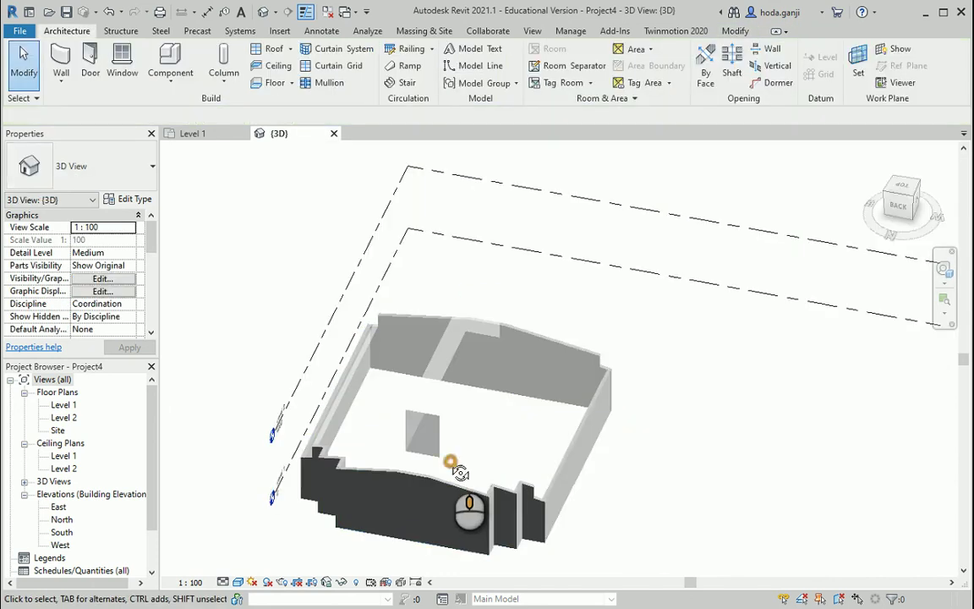
pyautogui.moveTo(507, 417); pyautogui.dragTo(668, 427, button='middle')
pyautogui.scroll(2, 575, 460)
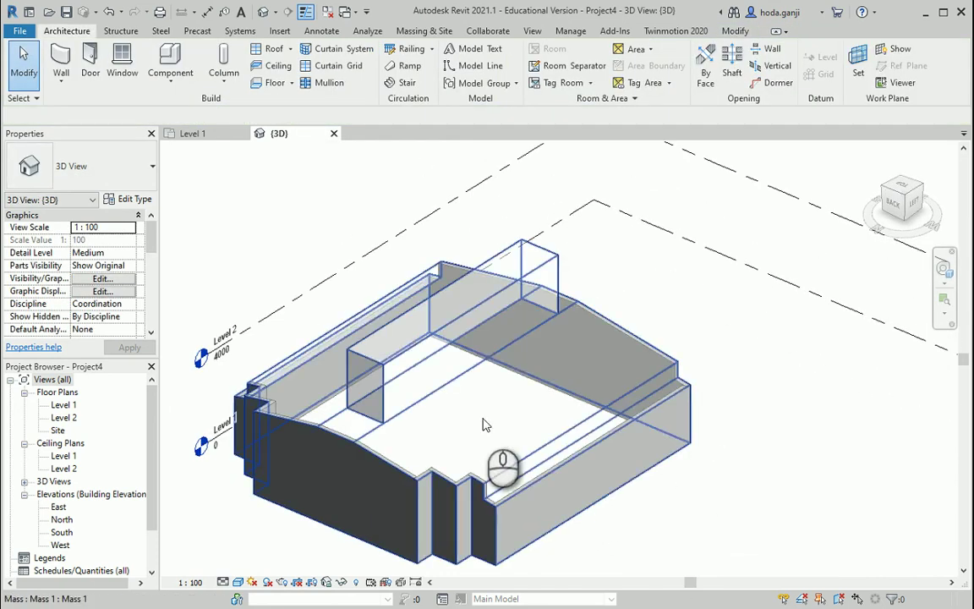
pyautogui.click(290, 49)
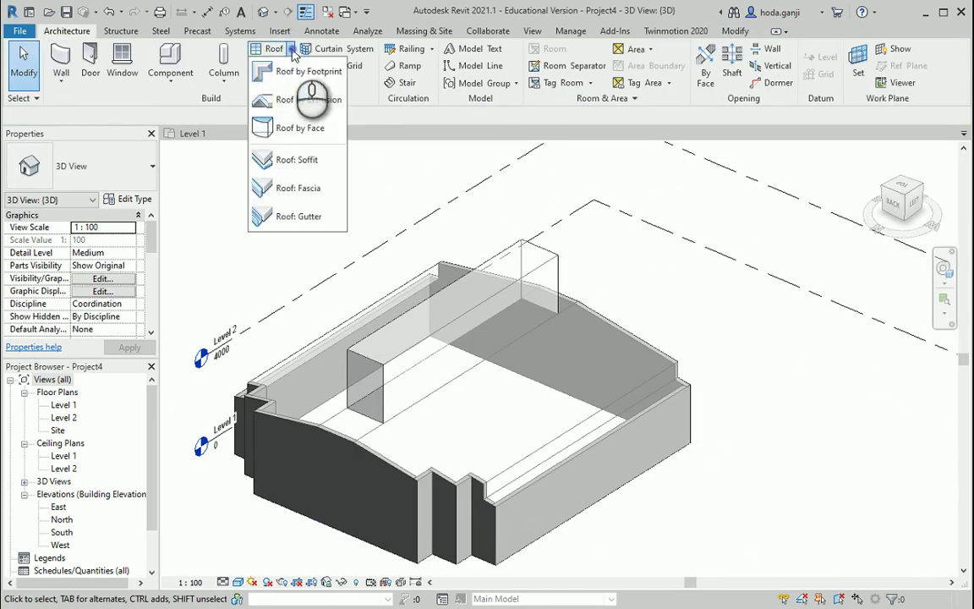
pyautogui.click(310, 132)
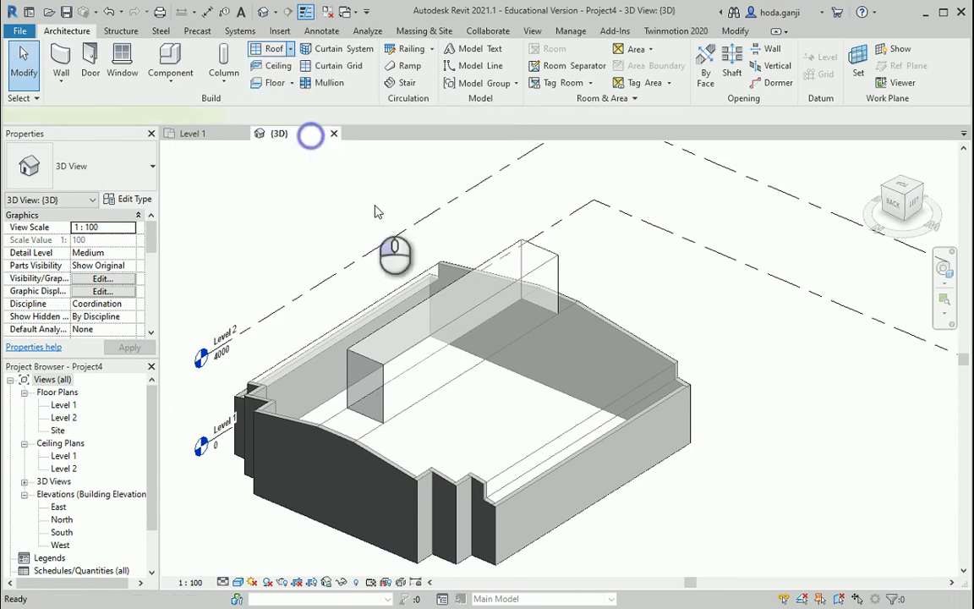
pyautogui.click(507, 463)
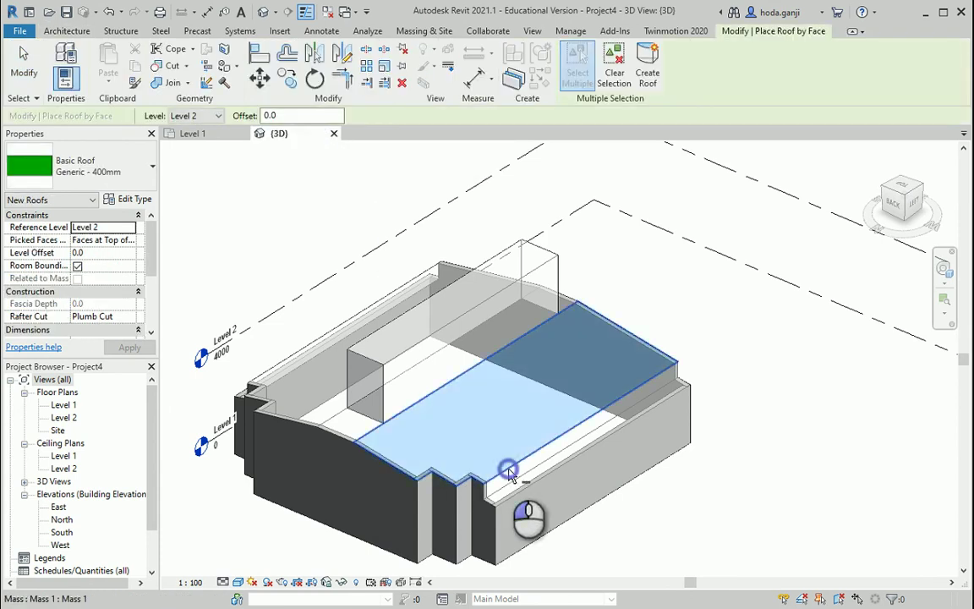
pyautogui.click(386, 397)
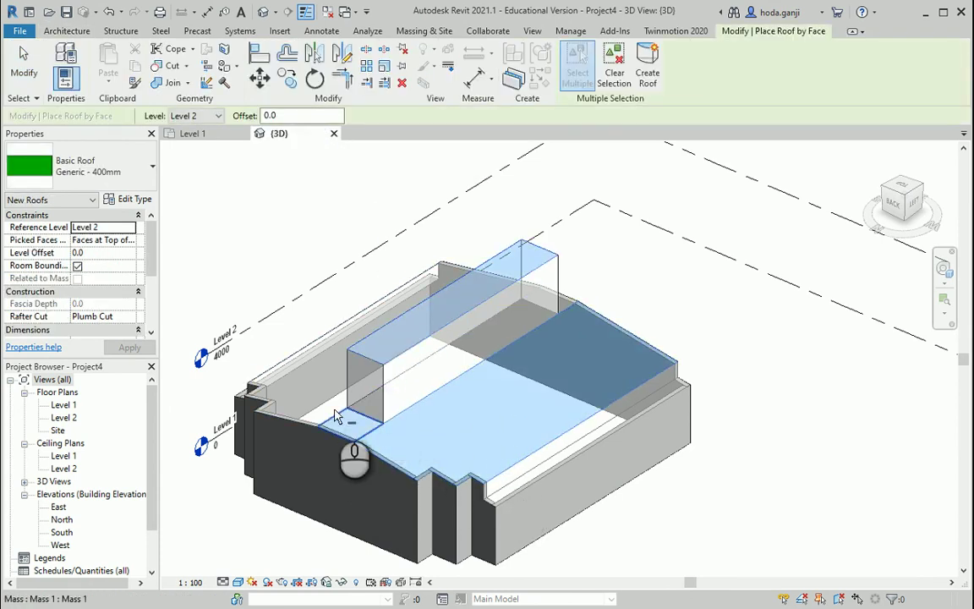
pyautogui.keyDown('shift'); pyautogui.moveTo(306, 411); pyautogui.dragTo(567, 461, button='middle'); pyautogui.keyUp('shift')
pyautogui.scroll(5, 687, 287)
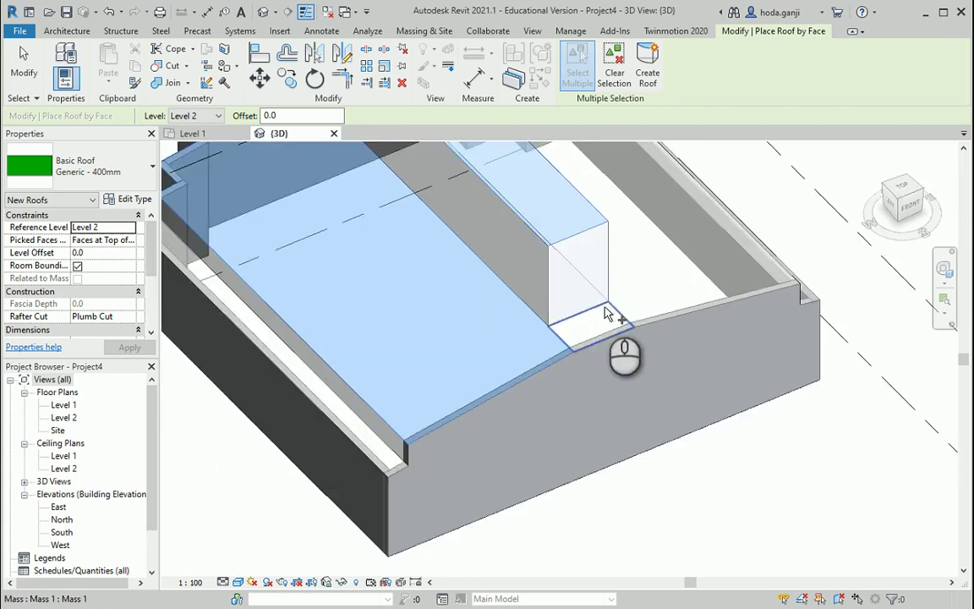
pyautogui.click(605, 307)
pyautogui.scroll(-3, 632, 328)
pyautogui.moveTo(702, 367); pyautogui.dragTo(591, 325, button='middle')
pyautogui.scroll(-2, 565, 360)
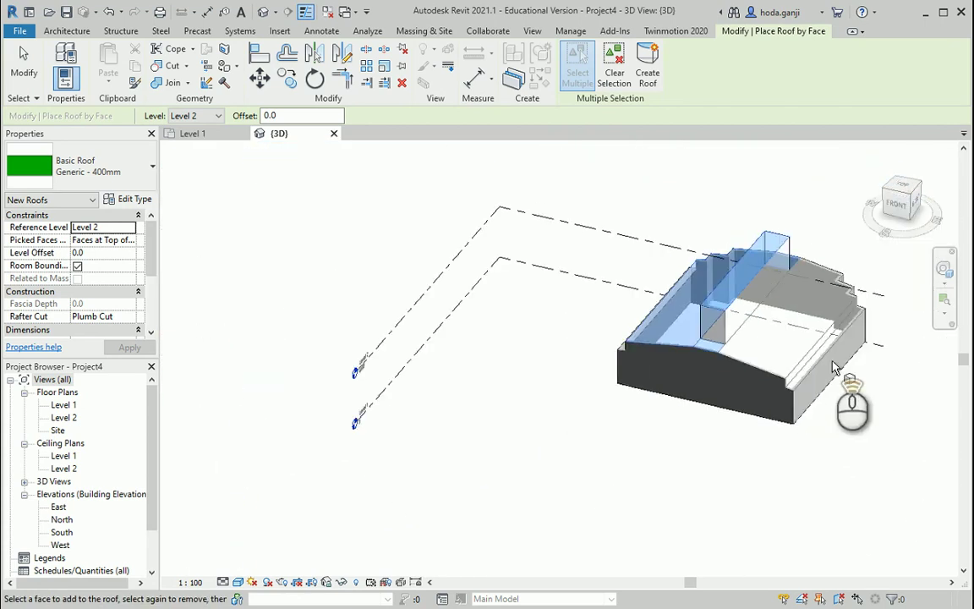
pyautogui.scroll(5, 833, 368)
pyautogui.click(759, 389)
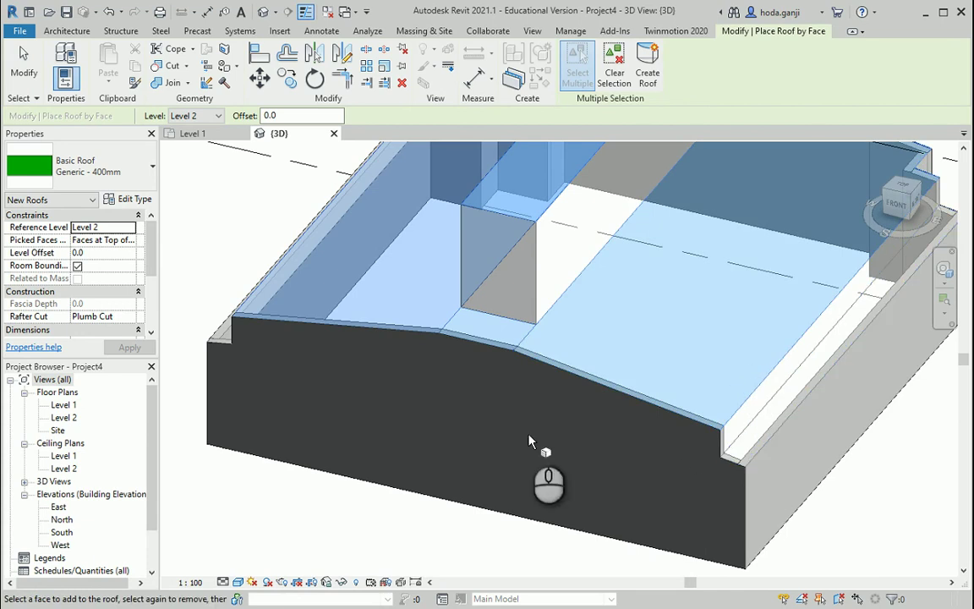
pyautogui.click(732, 455)
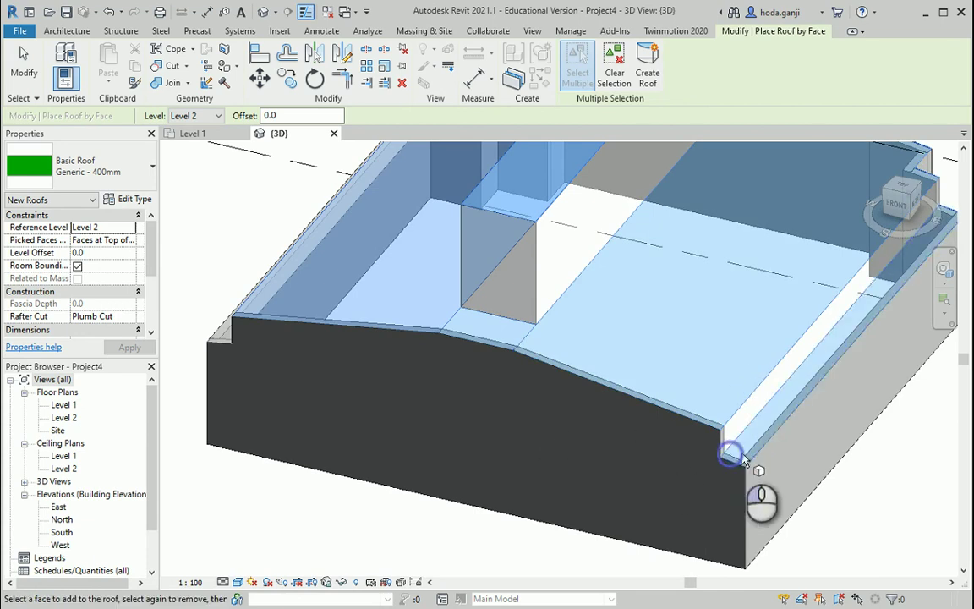
pyautogui.scroll(-2, 732, 455)
pyautogui.keyDown('shift'); pyautogui.moveTo(285, 428); pyautogui.dragTo(701, 209, button='middle'); pyautogui.keyUp('shift')
pyautogui.scroll(-2, 565, 467)
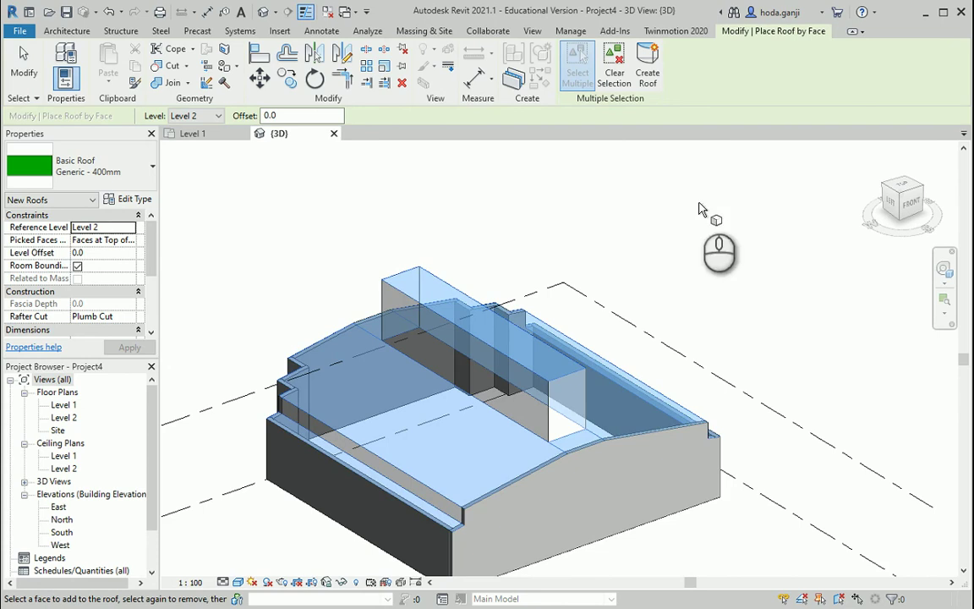
pyautogui.click(654, 76)
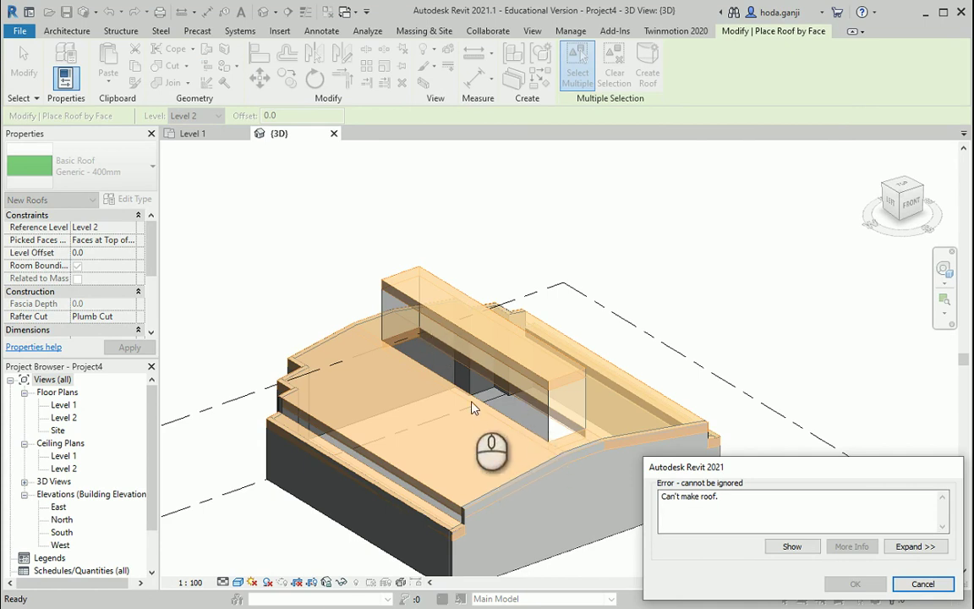
pyautogui.click(907, 591)
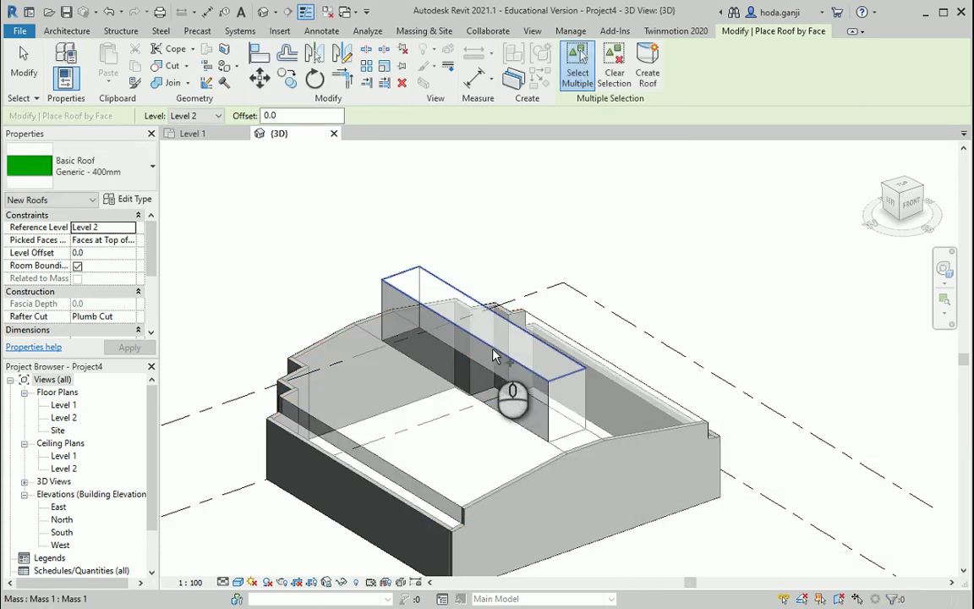
# Create separate Generic - 400mm roofs by face on the sloping faces, the raised box's top, the front ridge strip and the lower side ledges.
pyautogui.click(427, 493)
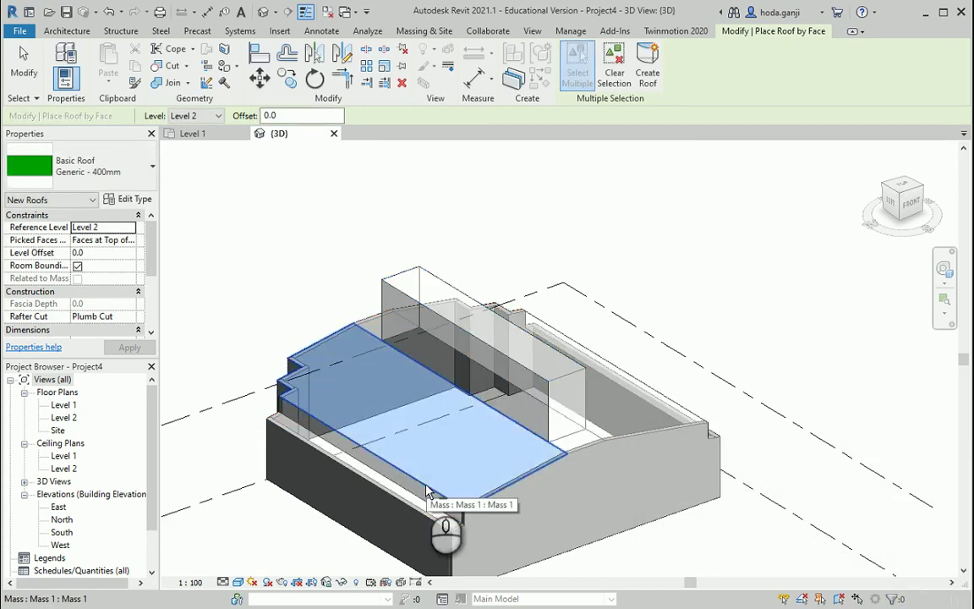
pyautogui.click(648, 81)
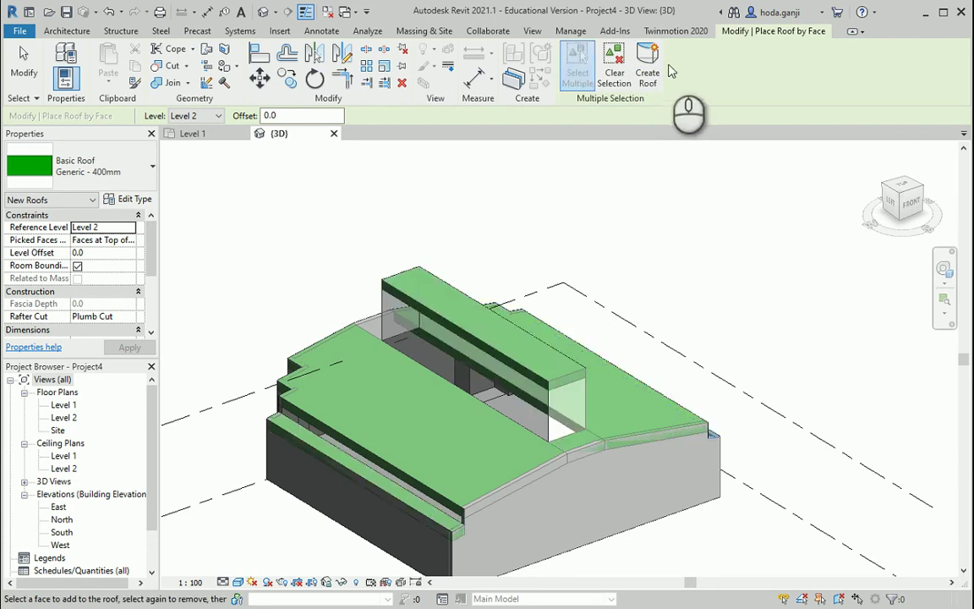
pyautogui.click(657, 64)
# Create a Generic - 400mm roof by face on the short ridge strip at the back, and leave the roof command.
pyautogui.scroll(-1, 662, 223)
pyautogui.keyDown('shift'); pyautogui.moveTo(394, 373); pyautogui.dragTo(647, 480, button='middle'); pyautogui.keyUp('shift')
pyautogui.scroll(-5, 617, 252)
pyautogui.scroll(5, 558, 448)
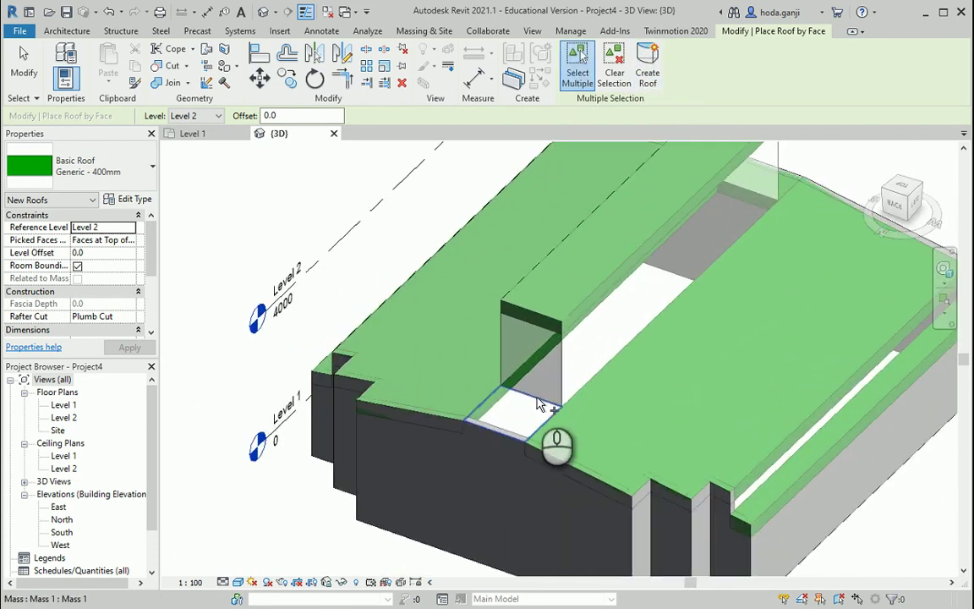
pyautogui.click(537, 396)
pyautogui.click(658, 86)
pyautogui.scroll(-1, 727, 262)
pyautogui.keyDown('shift'); pyautogui.moveTo(798, 311); pyautogui.dragTo(518, 371, button='middle'); pyautogui.keyUp('shift')
pyautogui.moveTo(604, 266); pyautogui.dragTo(668, 503, button='middle')
pyautogui.scroll(2, 534, 236)
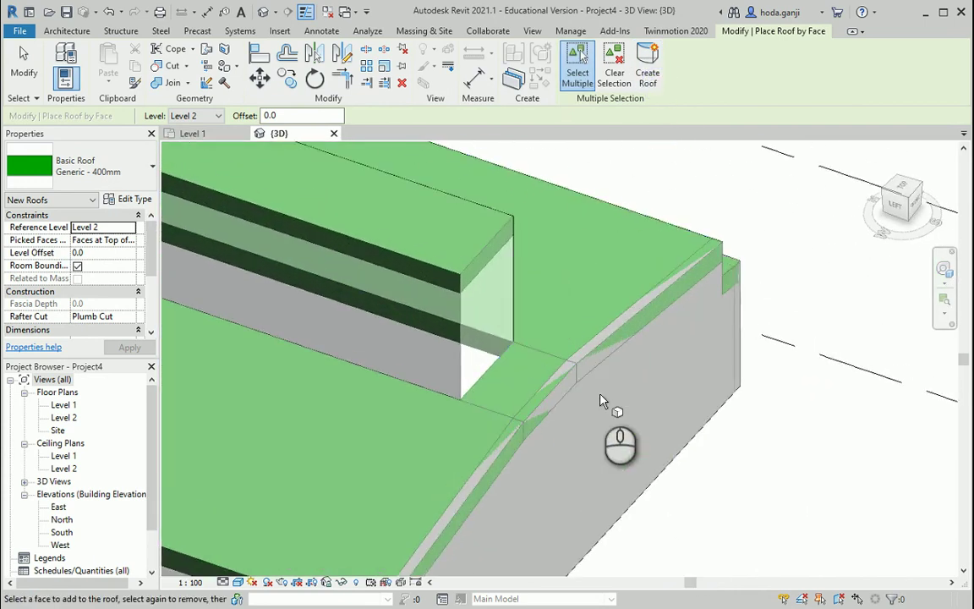
pyautogui.scroll(-1, 715, 433)
pyautogui.scroll(-3, 666, 479)
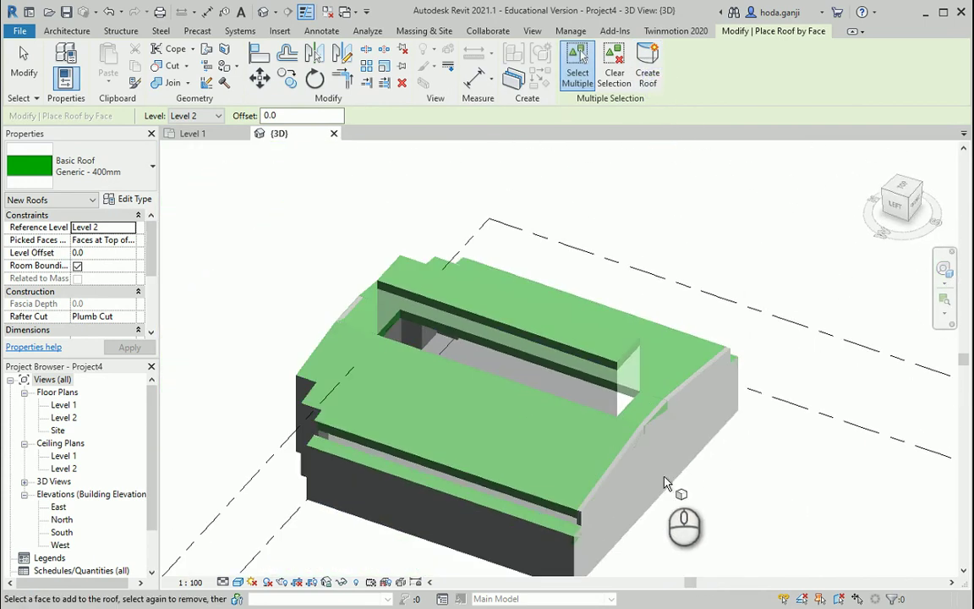
pyautogui.press('Escape')
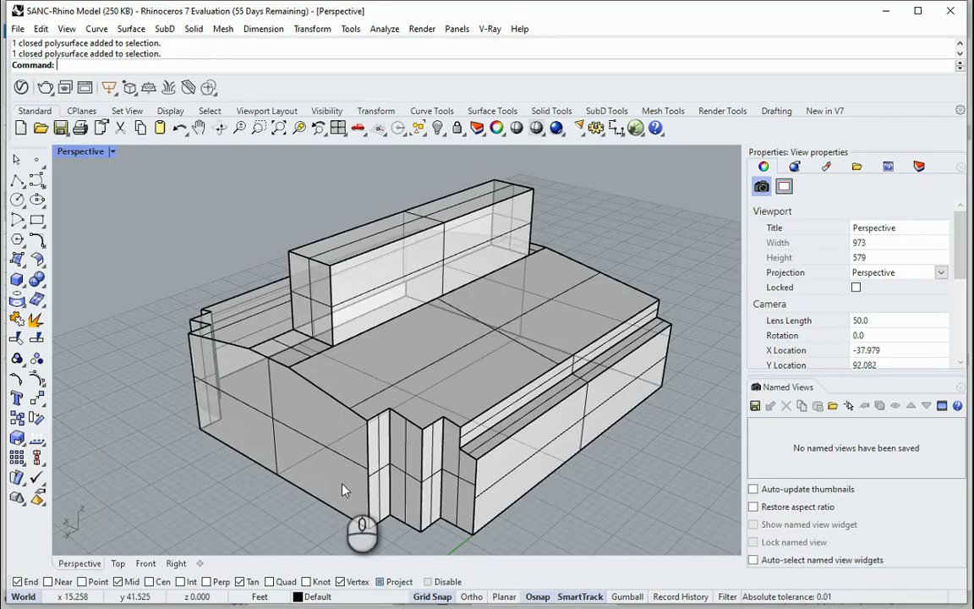
# Examine the original SANC model in Rhino and compare its shape with the walls and roofs in Revit.
pyautogui.scroll(3, 342, 491)
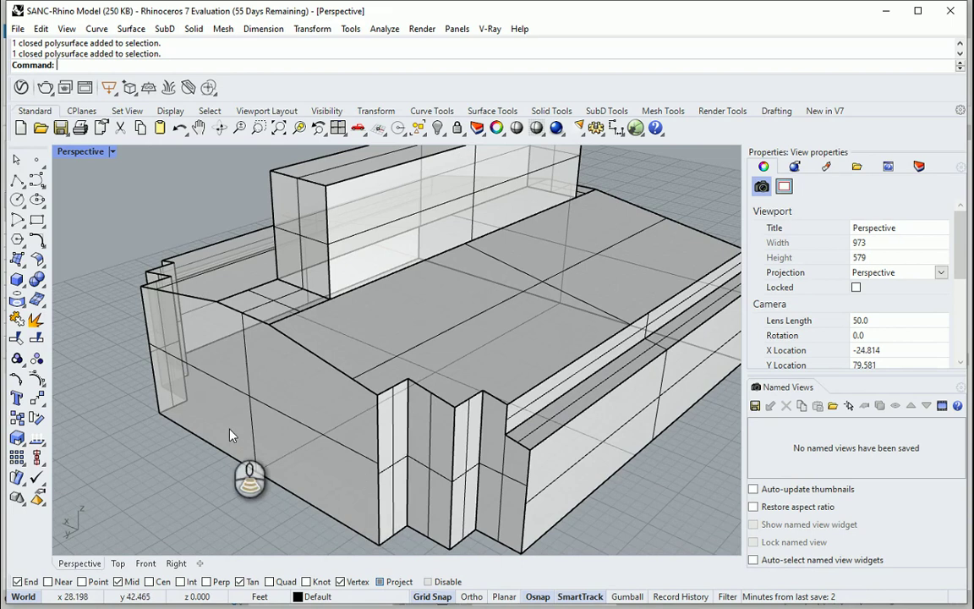
pyautogui.scroll(-5, 230, 435)
pyautogui.moveTo(343, 304); pyautogui.dragTo(258, 372, button='right')
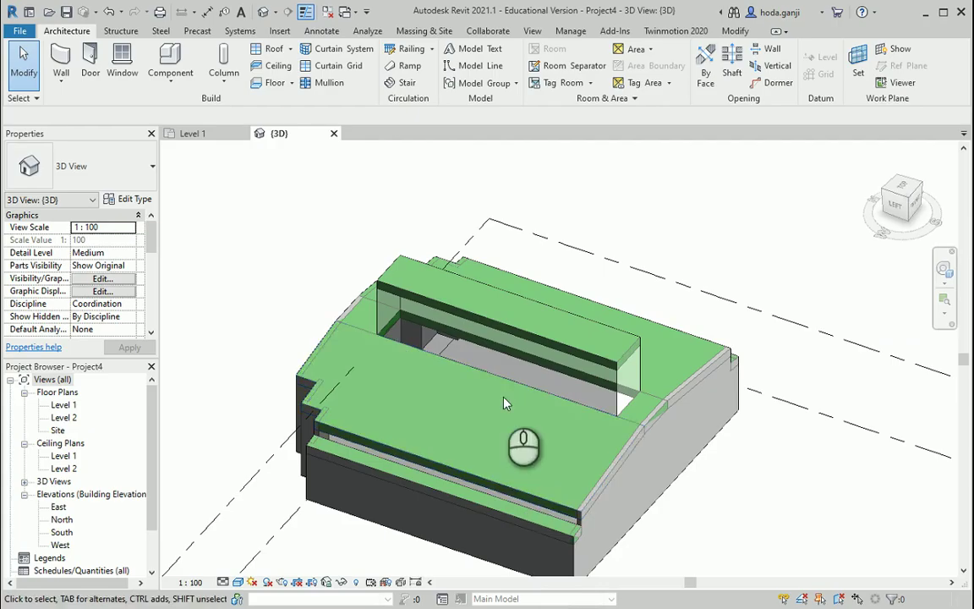
pyautogui.scroll(3, 456, 372)
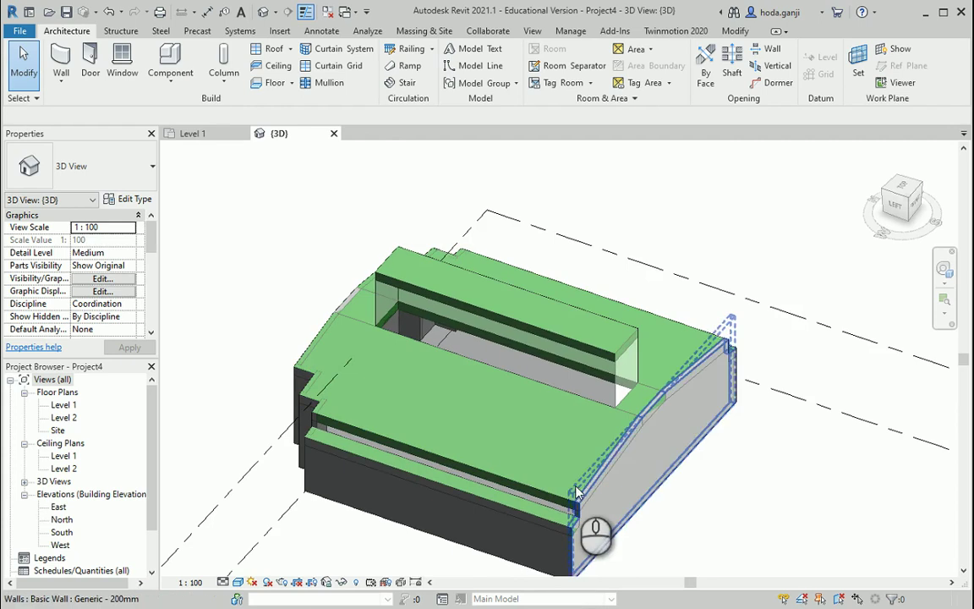
pyautogui.keyDown('shift'); pyautogui.moveTo(706, 517); pyautogui.dragTo(474, 553, button='middle'); pyautogui.keyUp('shift')
pyautogui.scroll(1, 504, 407)
pyautogui.scroll(-3, 526, 465)
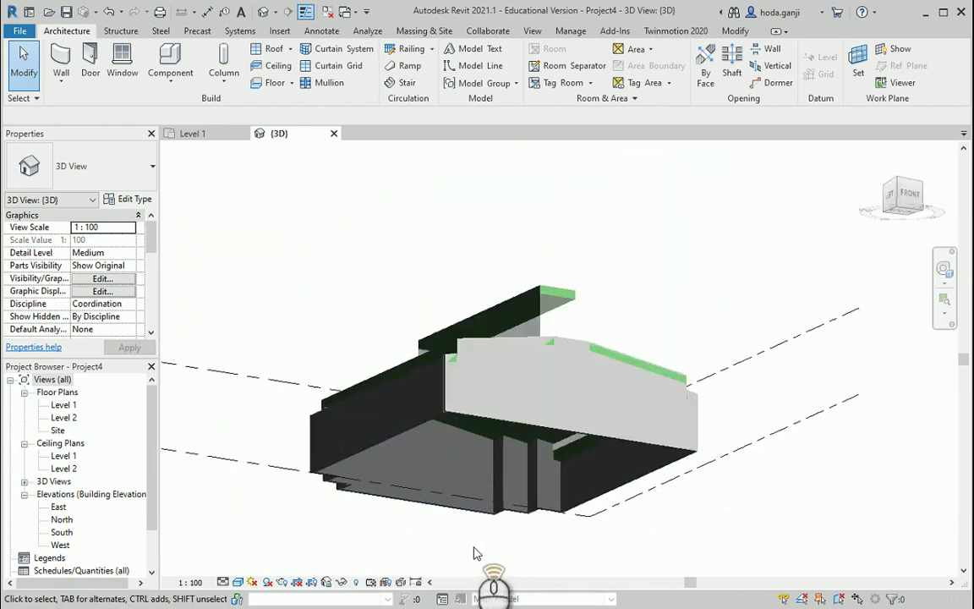
# Create Generic - 200mm walls by face around the raised central box, and leave the wall command.
pyautogui.keyDown('shift'); pyautogui.moveTo(455, 362); pyautogui.dragTo(508, 419, button='middle'); pyautogui.keyUp('shift')
pyautogui.click(61, 82)
pyautogui.click(99, 168)
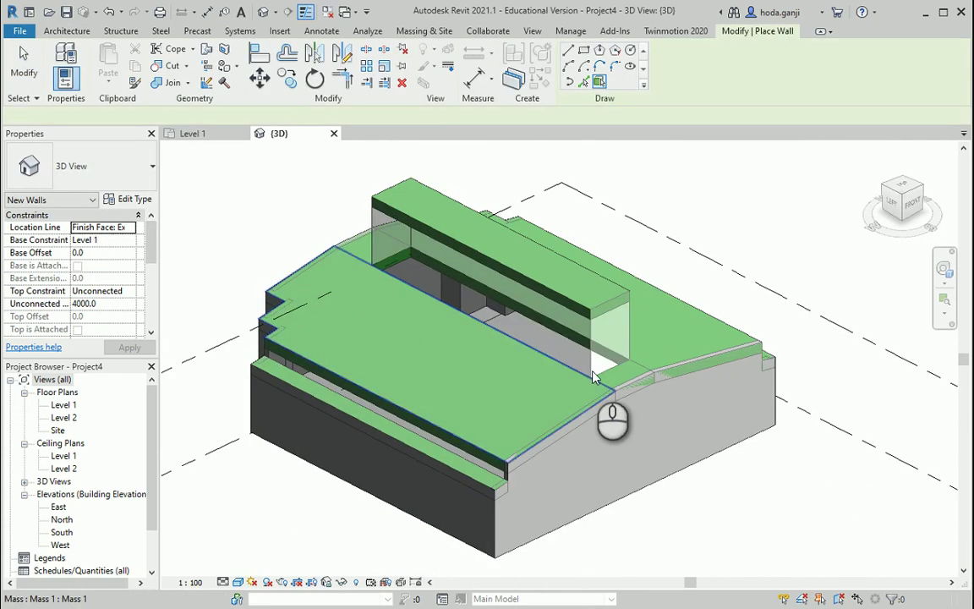
pyautogui.keyDown('shift'); pyautogui.moveTo(624, 400); pyautogui.dragTo(582, 483, button='middle'); pyautogui.keyUp('shift')
pyautogui.press('Escape')
pyautogui.press('Escape')
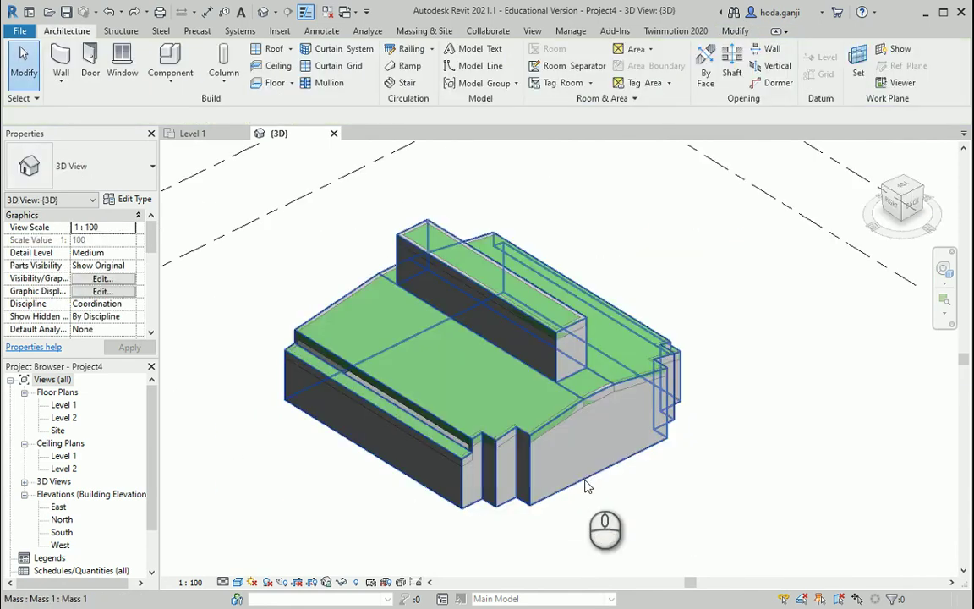
# Temporarily hide the mass to check the walls and roofs for gaps, and reset the temporary hiding.
pyautogui.click(583, 480)
pyautogui.click(639, 487)
pyautogui.press('Tab')
pyautogui.press('Tab')
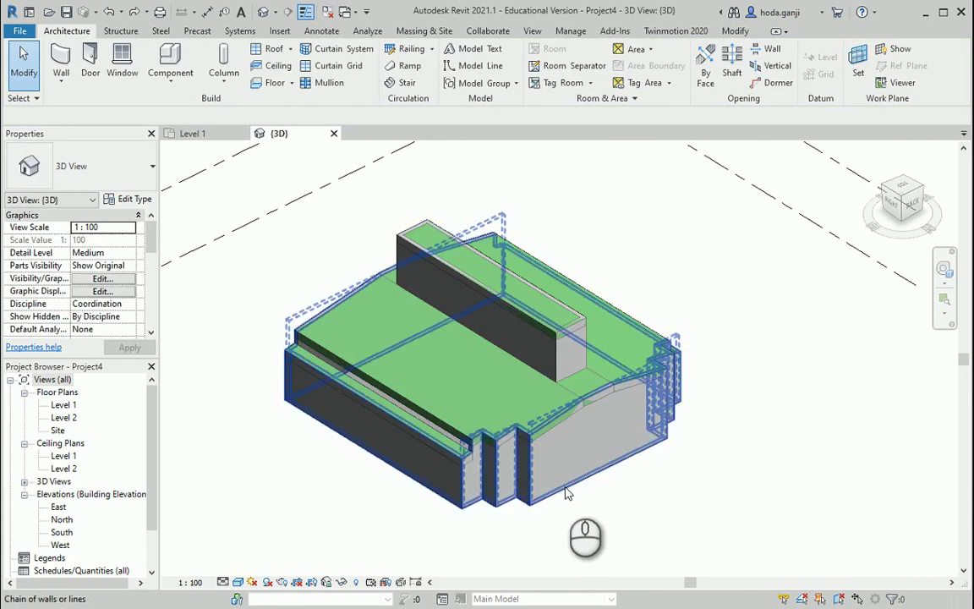
pyautogui.click(565, 488)
pyautogui.press('h')
pyautogui.press('h')
pyautogui.scroll(5, 467, 432)
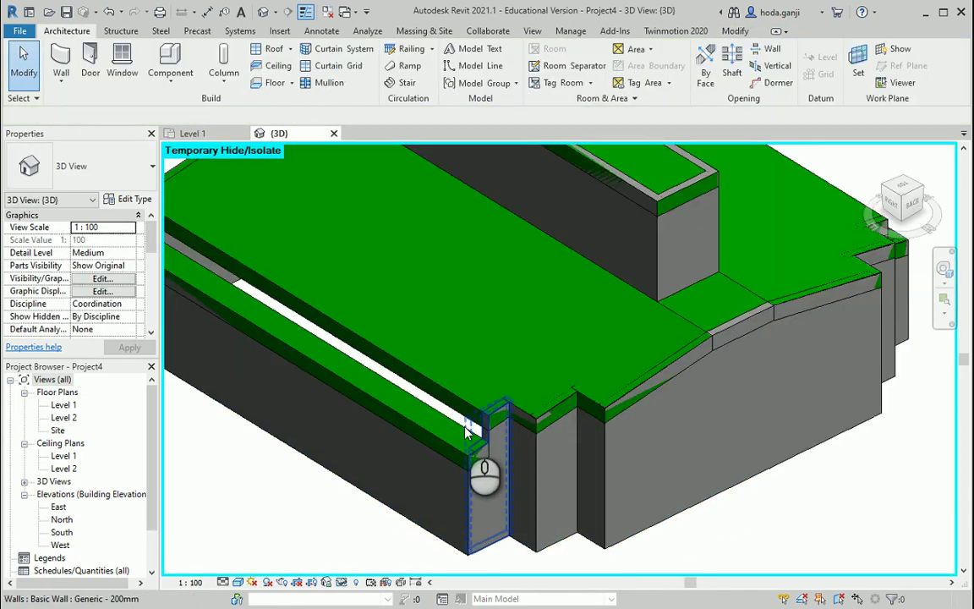
pyautogui.click(341, 582)
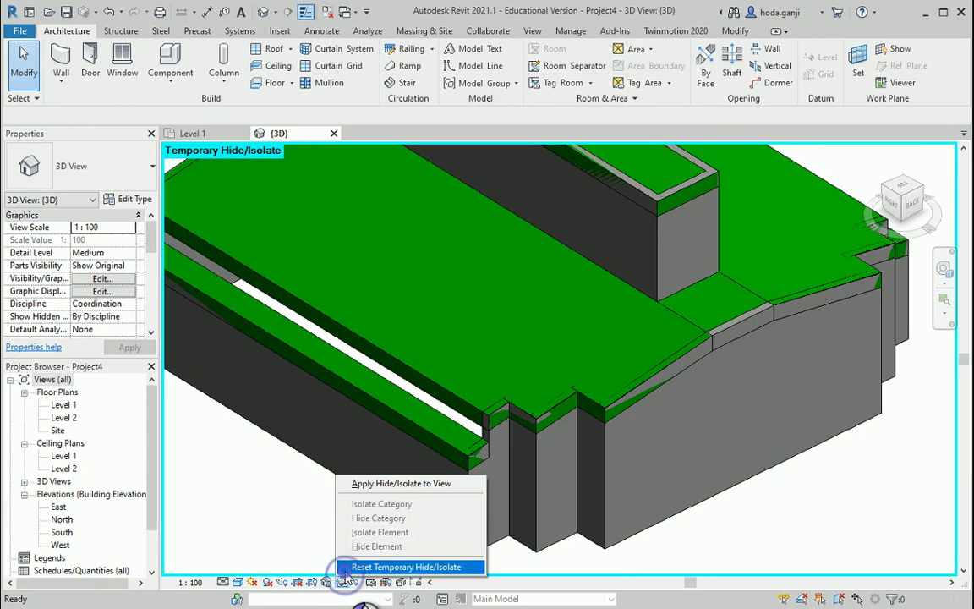
pyautogui.click(406, 567)
# Add Generic - 200mm walls by face on the narrow step faces between the main roofs and the lower side roofs.
pyautogui.click(61, 77)
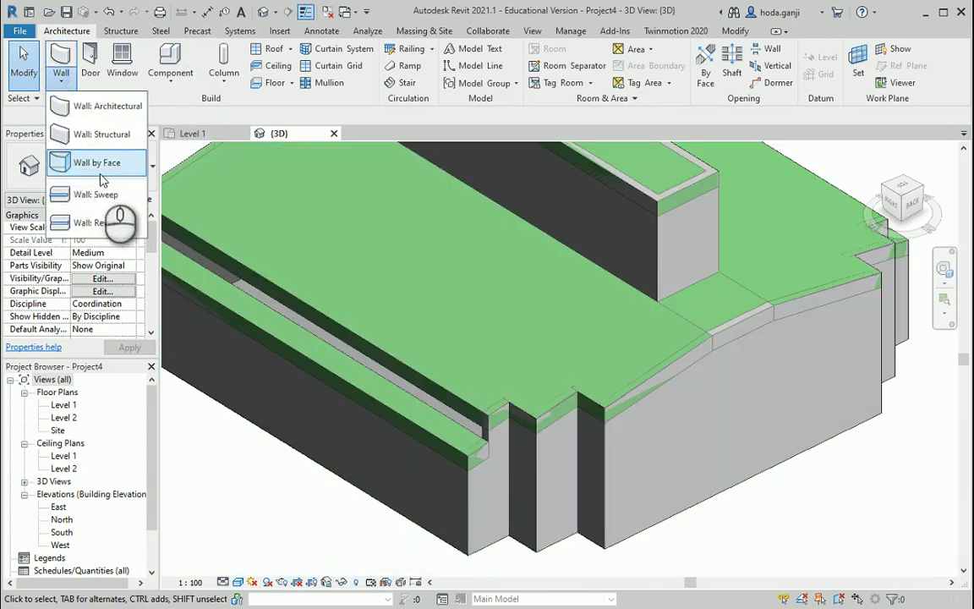
pyautogui.click(89, 163)
pyautogui.click(466, 431)
pyautogui.scroll(-3, 559, 285)
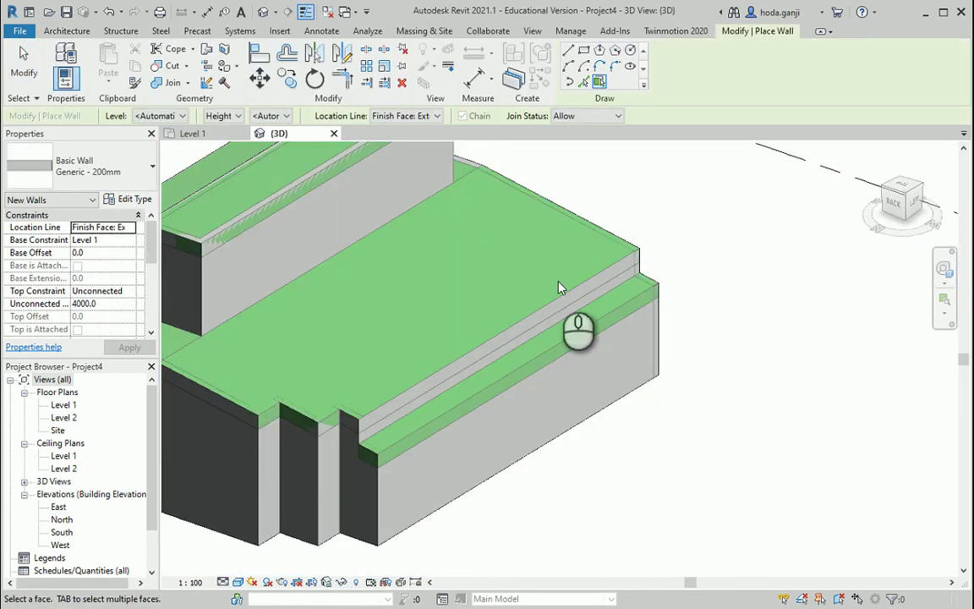
pyautogui.press('Escape')
pyautogui.press('Escape')
# Select the in-place mass beneath the roofs and temporarily hide it in the 3D view.
pyautogui.scroll(-2, 409, 370)
pyautogui.scroll(1, 409, 370)
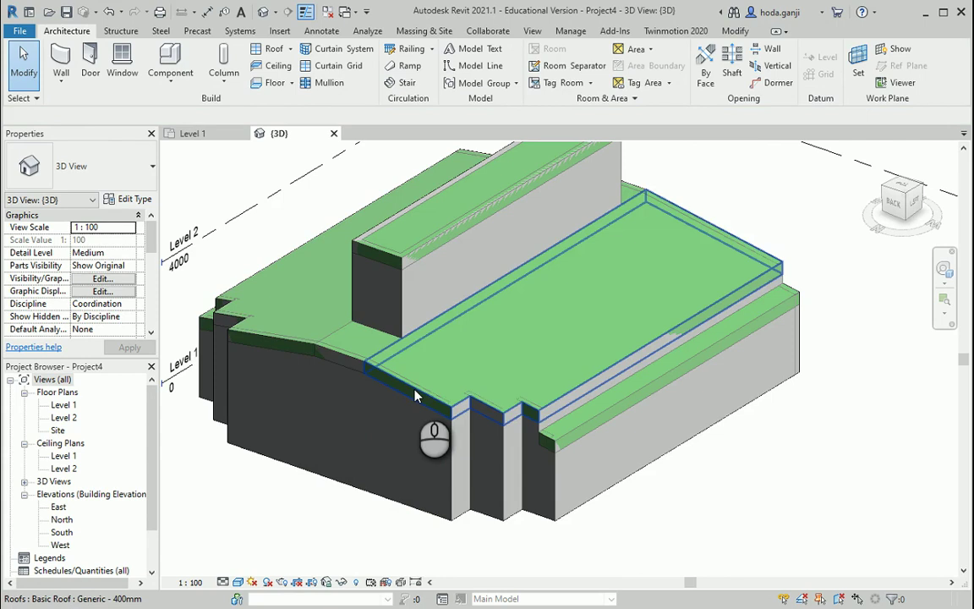
pyautogui.press('Tab')
pyautogui.press('Tab')
pyautogui.click(414, 395)
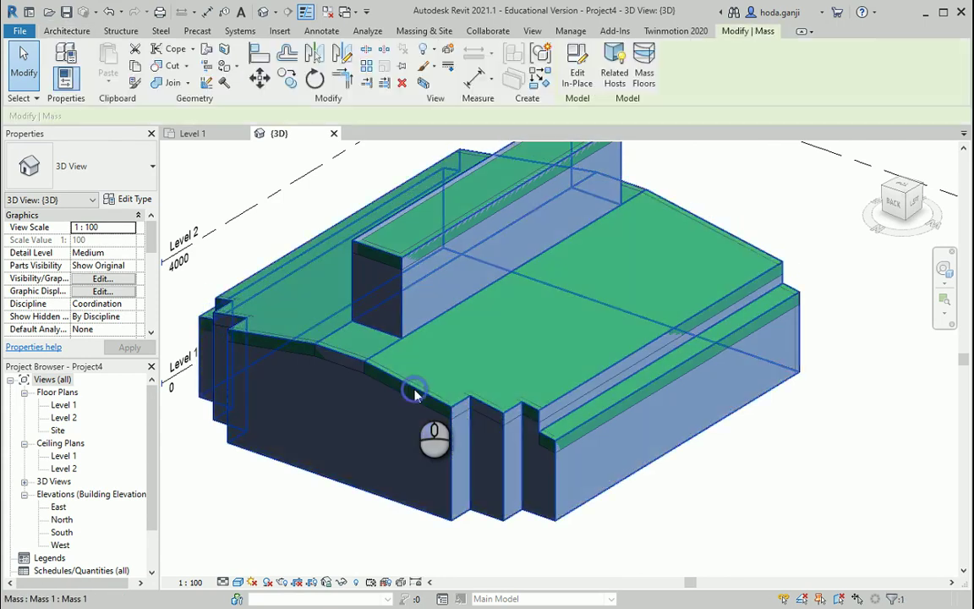
pyautogui.press('h')
pyautogui.press('h')
pyautogui.click(701, 473)
pyautogui.scroll(-2, 691, 435)
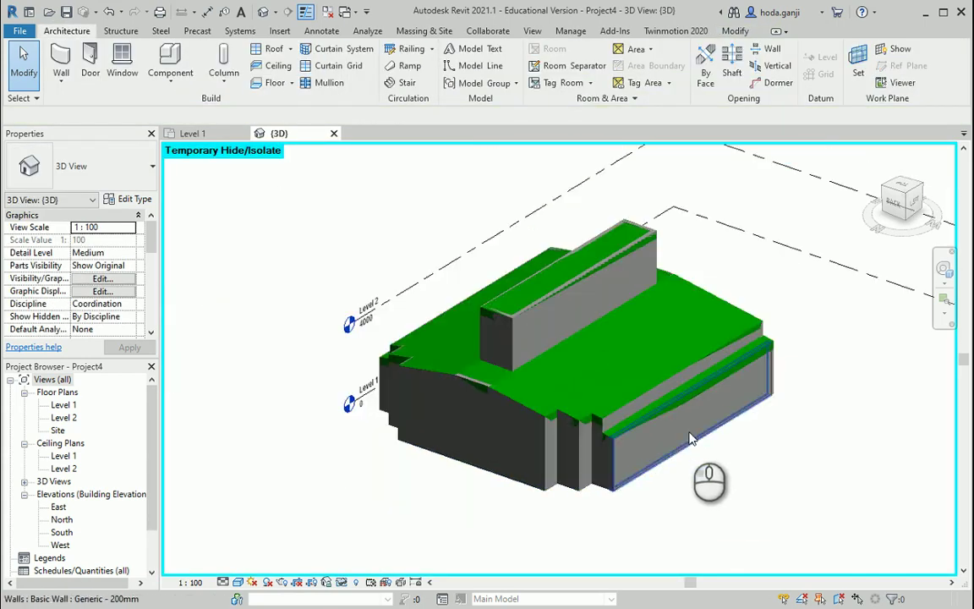
# Examine the walls and roofs from the back corner and around the raised box with the mass hidden.
pyautogui.scroll(4, 499, 415)
pyautogui.scroll(-1, 439, 432)
pyautogui.moveTo(901, 451); pyautogui.dragTo(605, 418, button='middle')
pyautogui.keyDown('shift'); pyautogui.moveTo(604, 418); pyautogui.dragTo(632, 431, button='middle'); pyautogui.keyUp('shift')
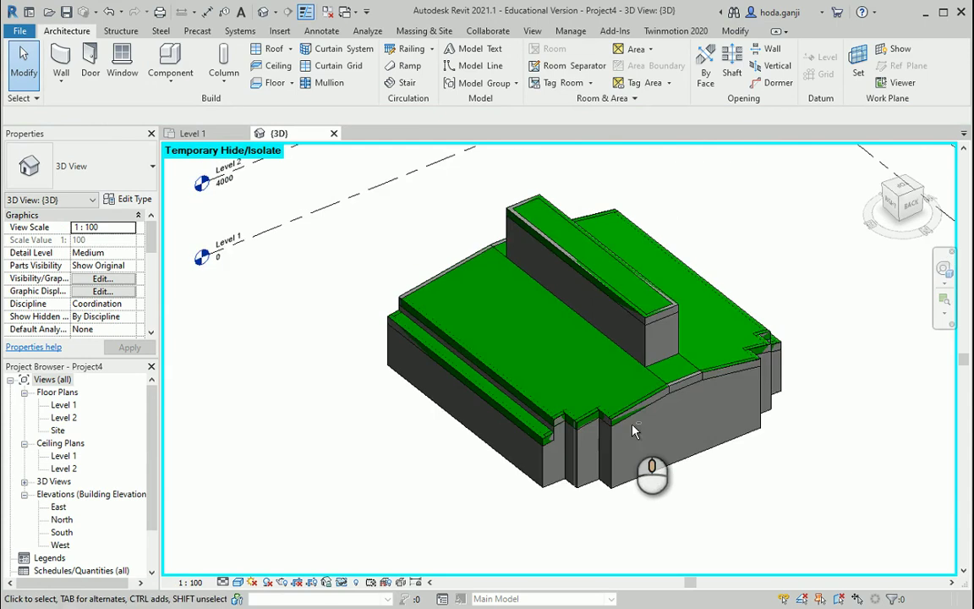
pyautogui.scroll(3, 660, 324)
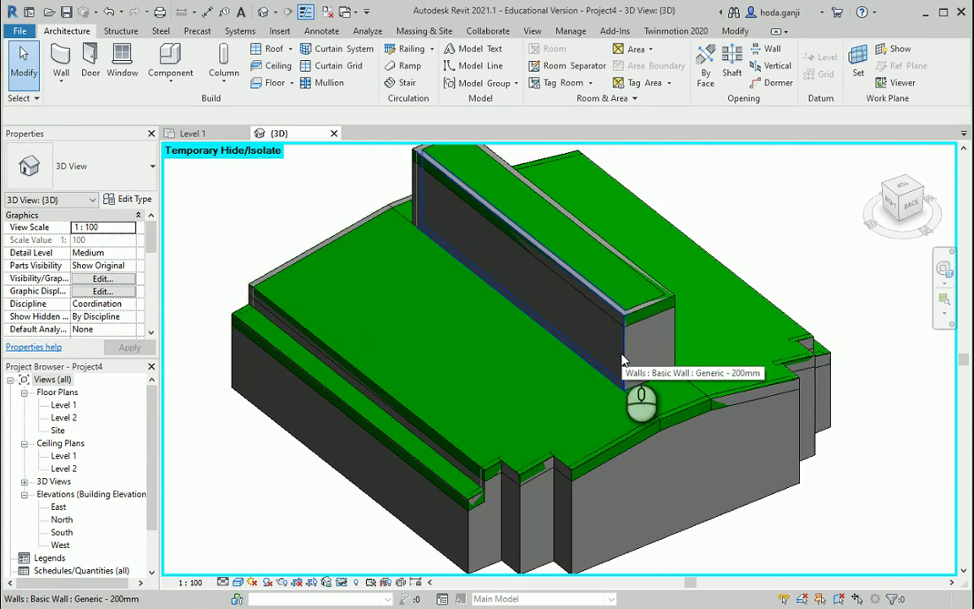
pyautogui.click(626, 357)
pyautogui.click(860, 488)
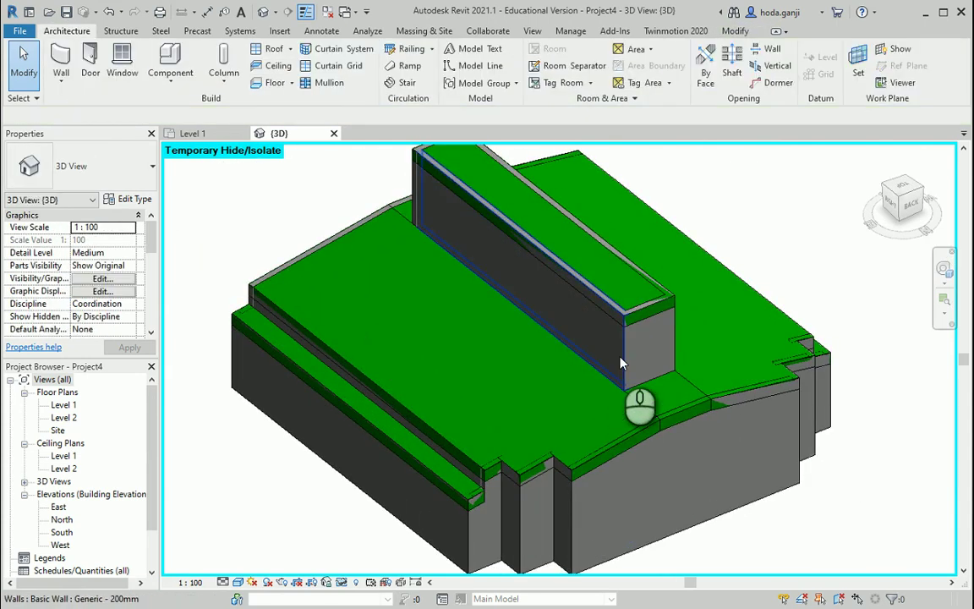
# Select the chain of four walls of the raised box and attach their tops to the roof above them.
pyautogui.press('Tab')
pyautogui.click(621, 364)
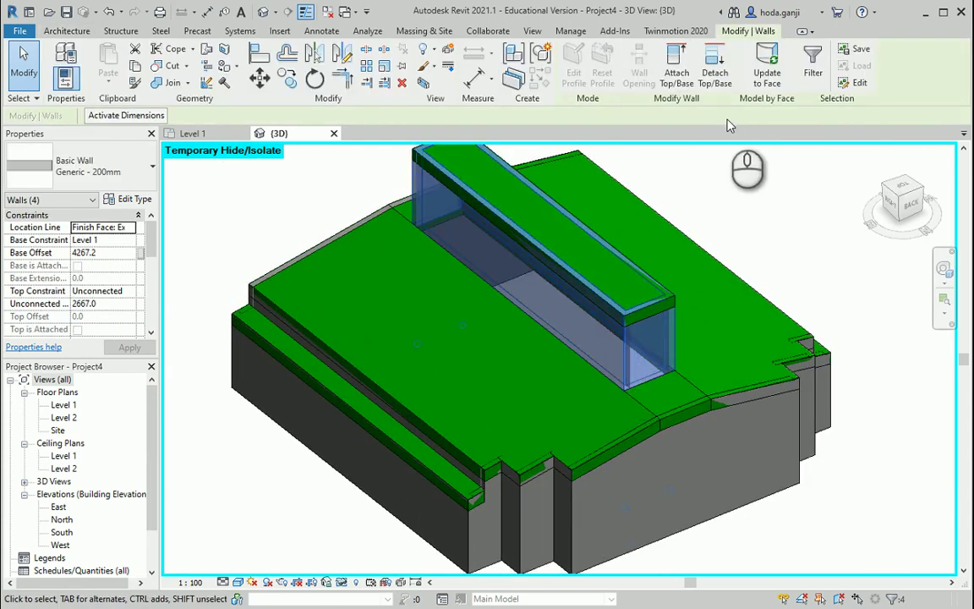
pyautogui.click(677, 72)
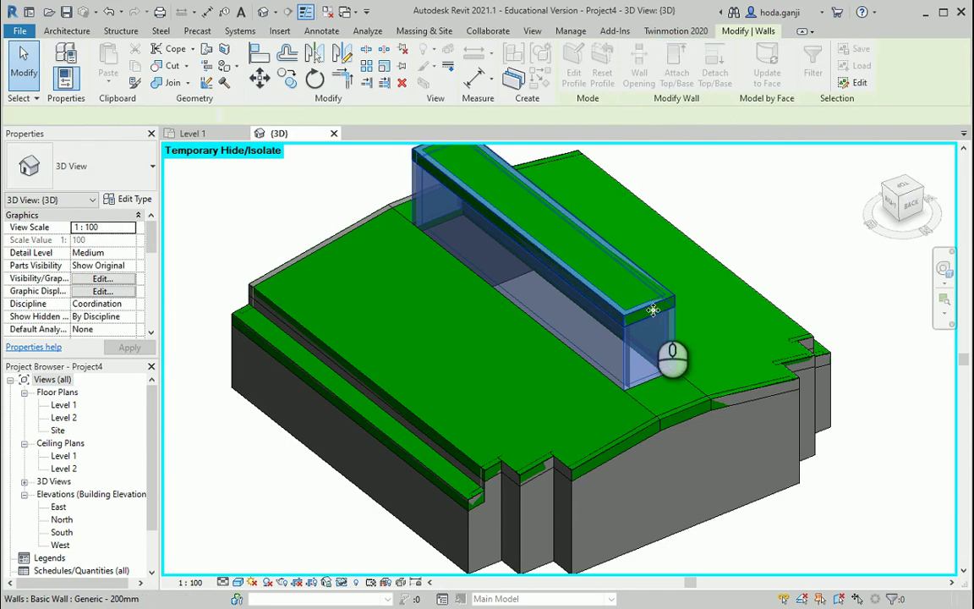
pyautogui.click(585, 378)
pyautogui.click(677, 523)
# Attach the top of the long, low side wall to the narrow lower roof above it.
pyautogui.keyDown('shift'); pyautogui.moveTo(676, 522); pyautogui.dragTo(479, 465, button='middle'); pyautogui.keyUp('shift')
pyautogui.click(480, 465)
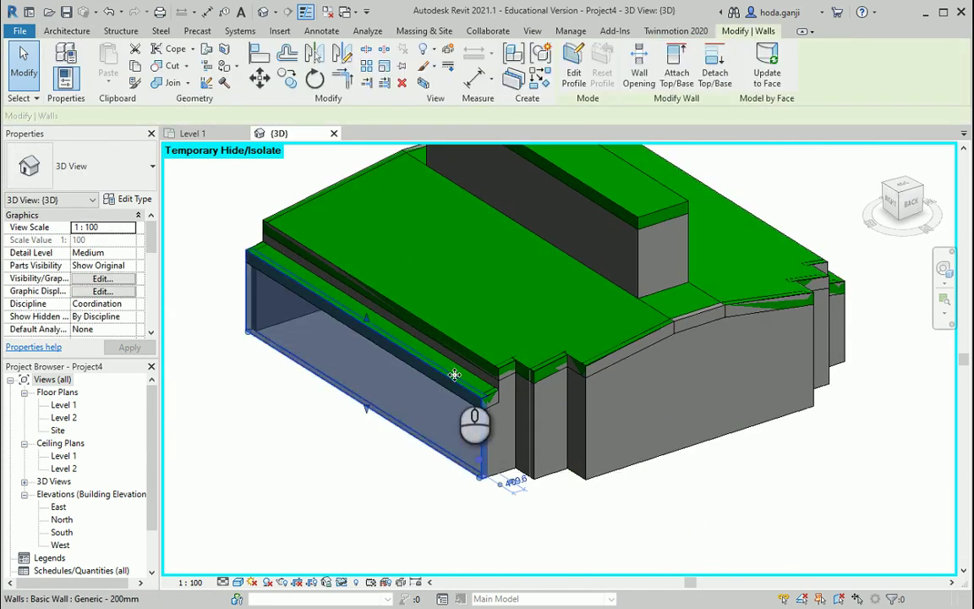
pyautogui.click(679, 78)
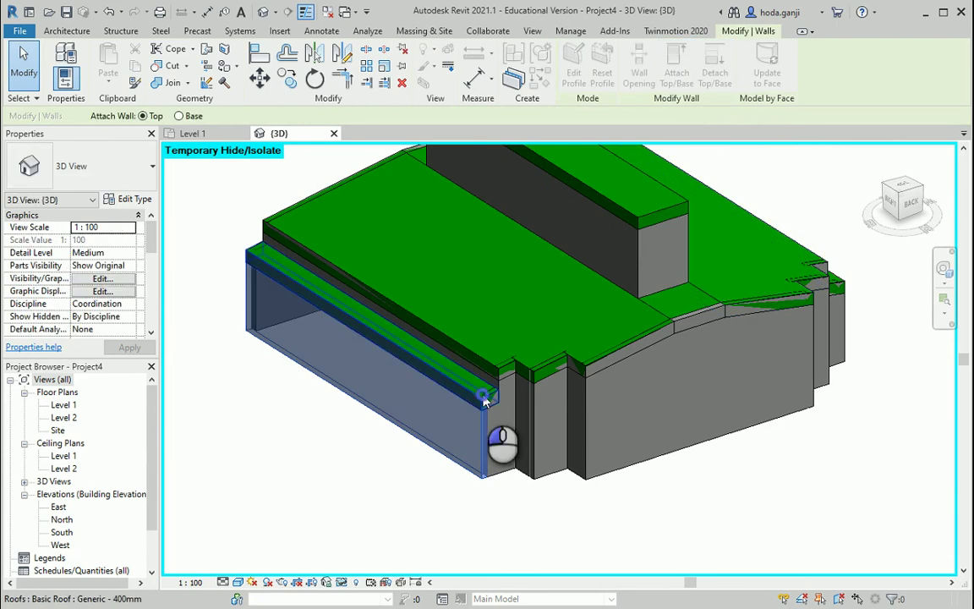
pyautogui.click(483, 395)
pyautogui.scroll(-1, 414, 416)
pyautogui.click(496, 476)
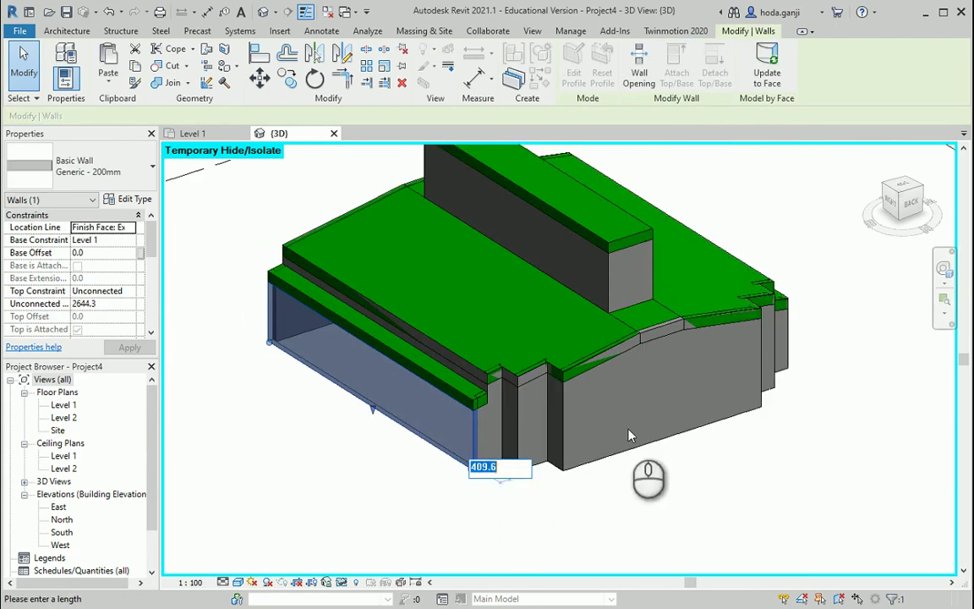
pyautogui.click(624, 496)
# Examine the building's walls and roofs from the right and back, comparing its shape with the original model in Rhino.
pyautogui.scroll(-1, 630, 504)
pyautogui.keyDown('shift'); pyautogui.moveTo(427, 458); pyautogui.dragTo(722, 381, button='middle'); pyautogui.keyUp('shift')
pyautogui.click(574, 497)
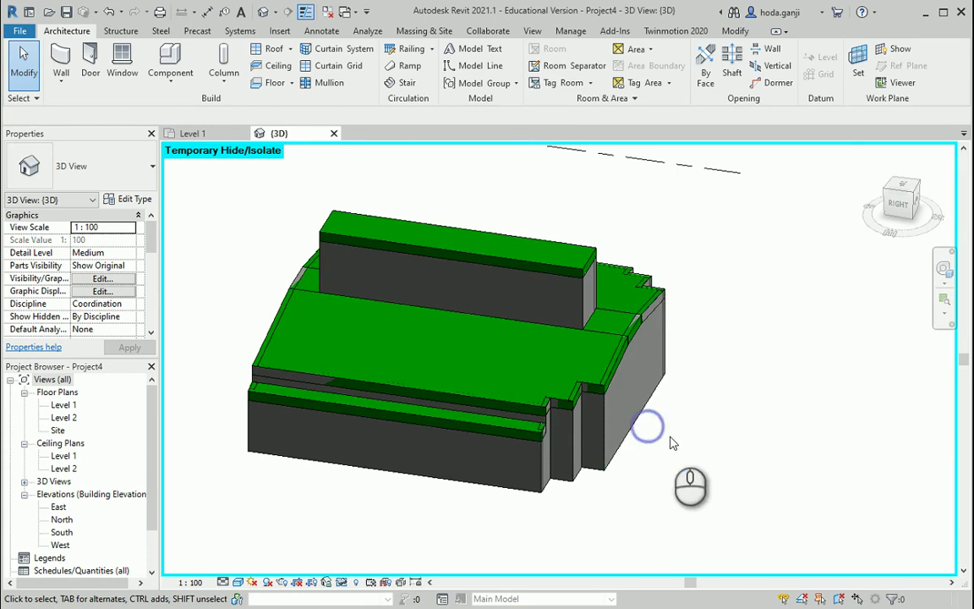
pyautogui.keyDown('shift'); pyautogui.moveTo(735, 479); pyautogui.dragTo(614, 474, button='middle'); pyautogui.keyUp('shift')
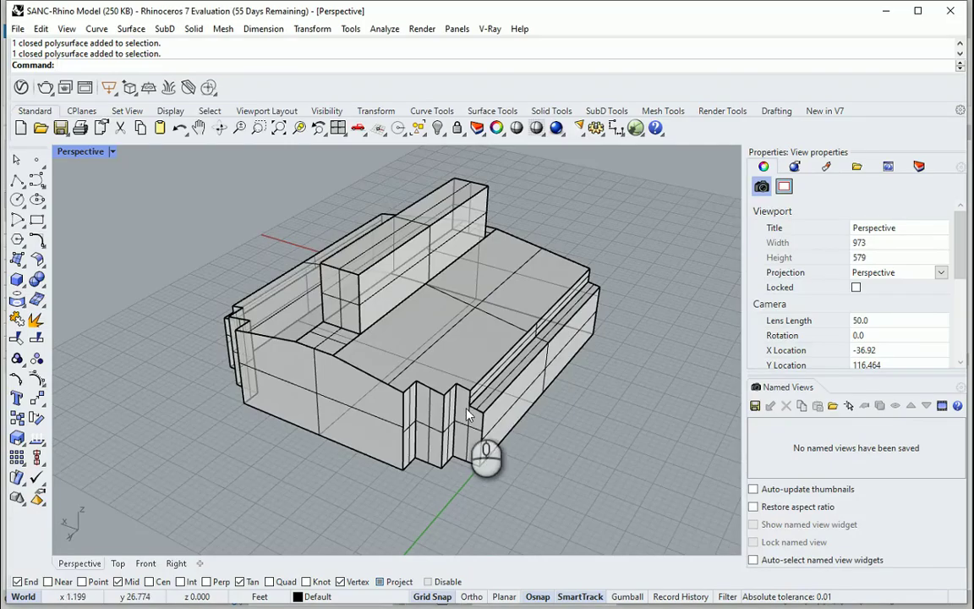
pyautogui.scroll(4, 270, 361)
pyautogui.scroll(-4, 194, 361)
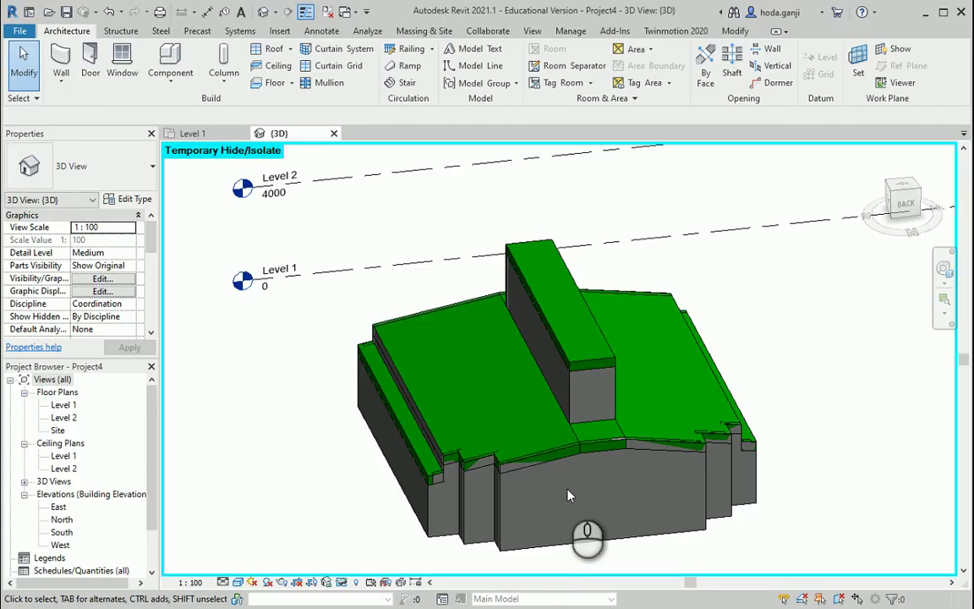
pyautogui.scroll(-2, 543, 394)
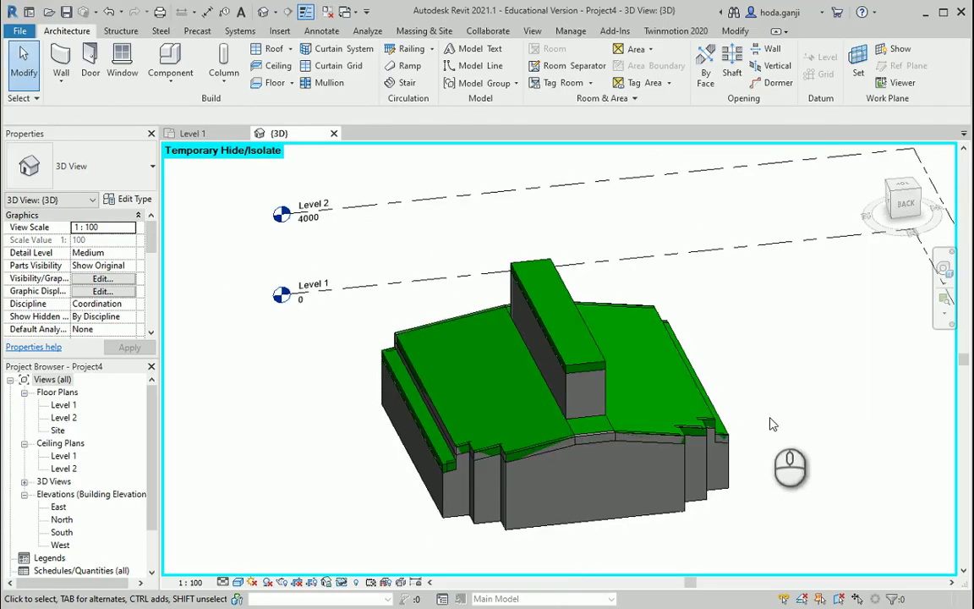
pyautogui.keyDown('shift'); pyautogui.moveTo(421, 448); pyautogui.dragTo(556, 475, button='middle'); pyautogui.keyUp('shift')
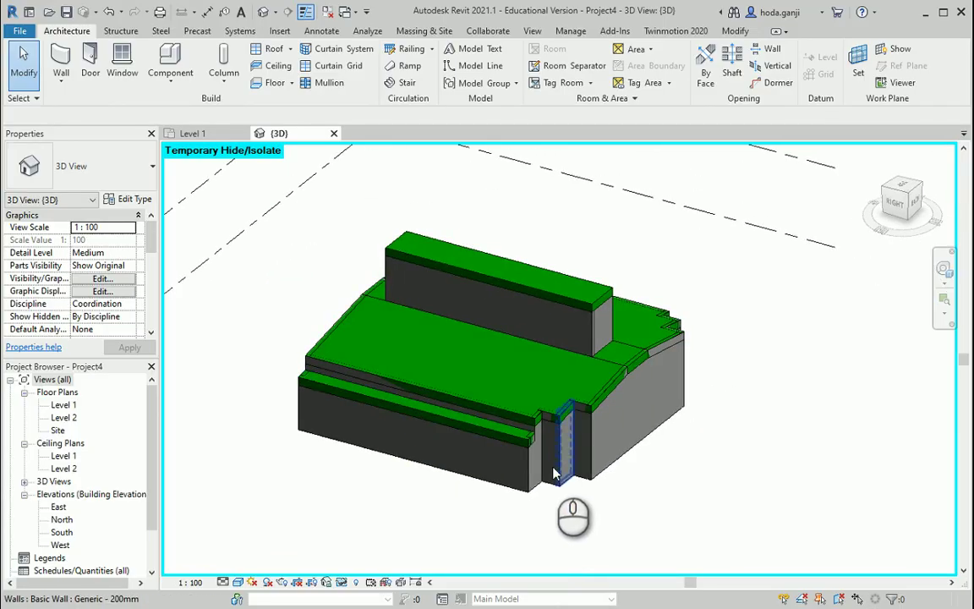
pyautogui.scroll(1, 516, 369)
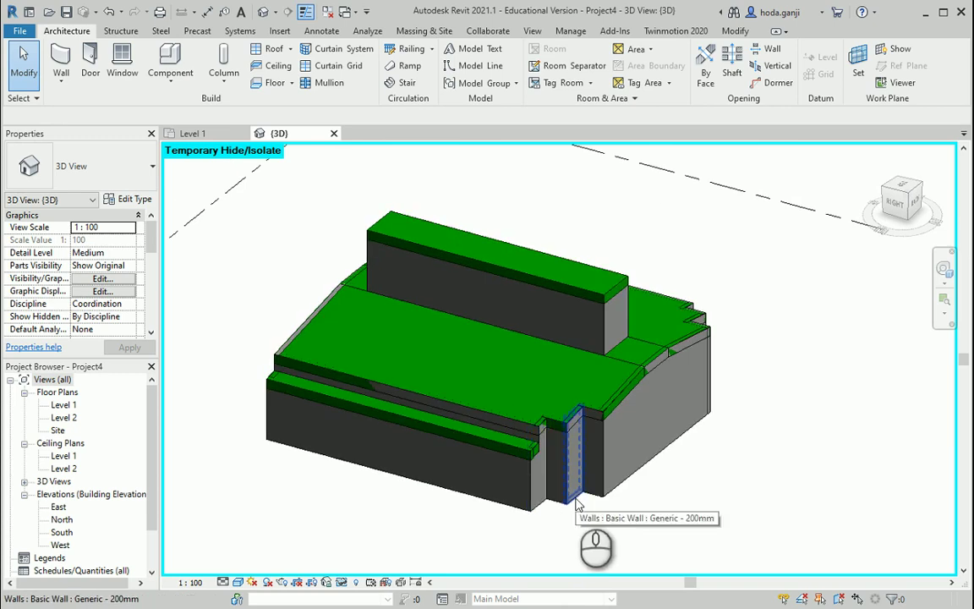